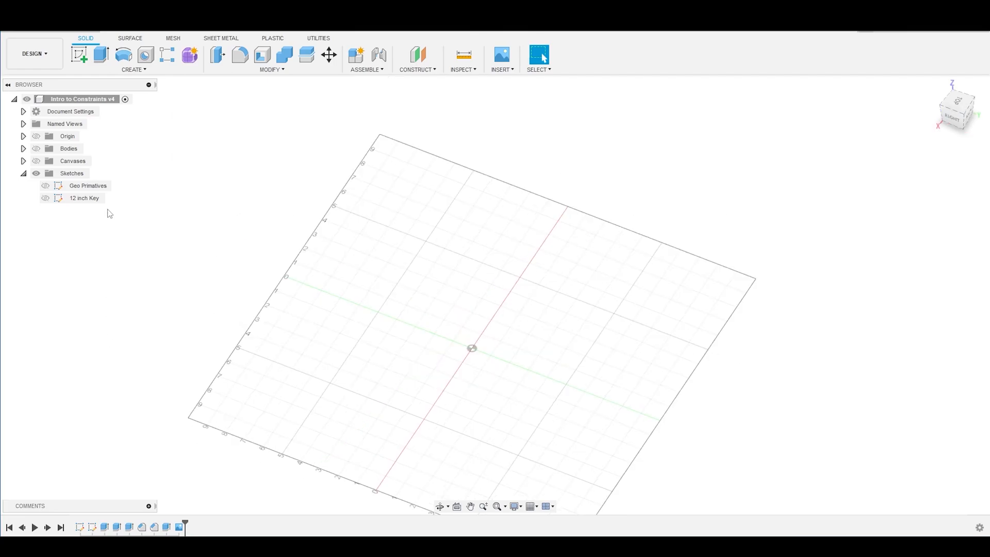
- Open the Geo Primatives sketch for editing and stretch the unconstrained rectangle by moving its top and right edges
{"action": "right_click", "coordinate": [100, 187]}
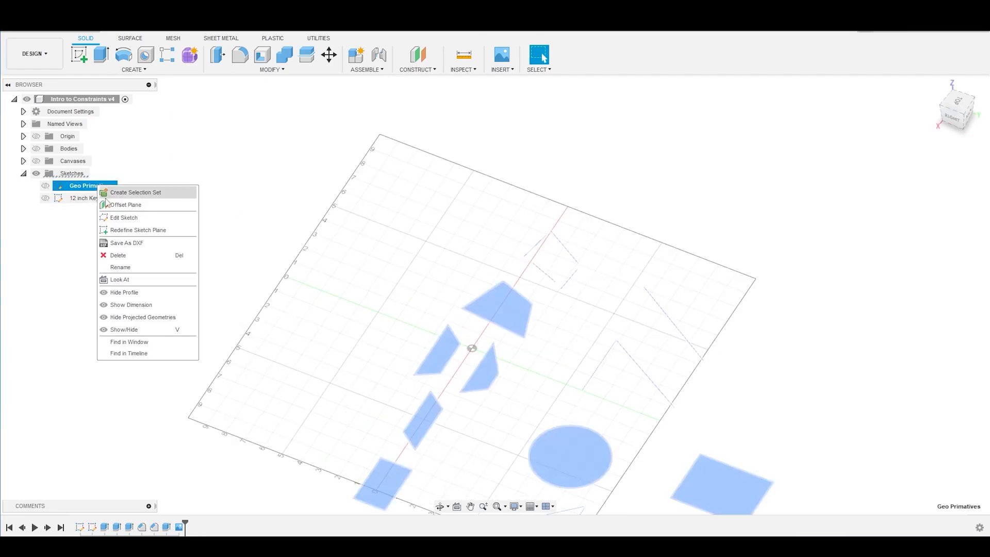
{"action": "left_click", "coordinate": [123, 217]}
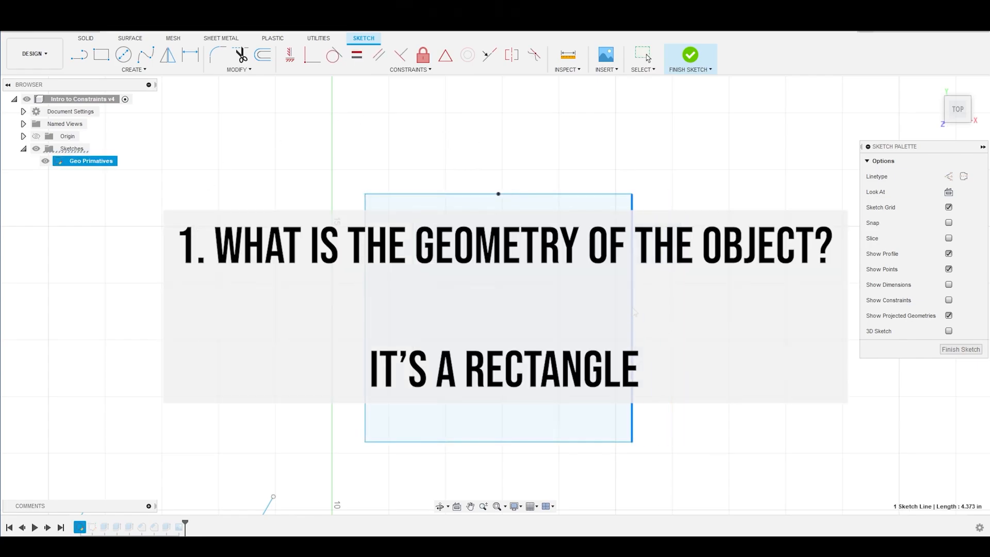
{"action": "left_click_drag", "start_coordinate": [504, 194], "coordinate": [531, 148]}
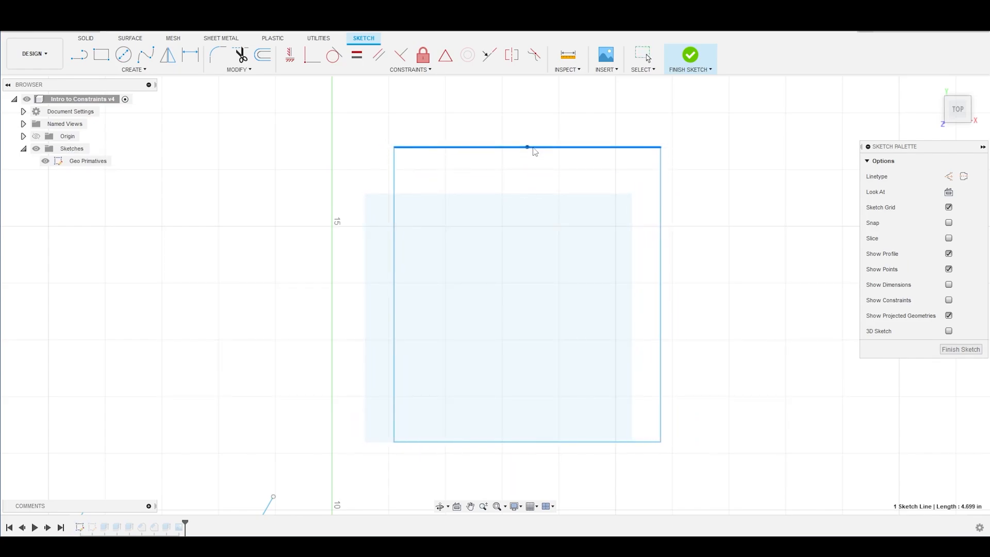
{"action": "left_click_drag", "start_coordinate": [668, 263], "coordinate": [706, 261]}
{"action": "left_click_drag", "start_coordinate": [550, 148], "coordinate": [570, 165]}
{"action": "mouse_move", "coordinate": [728, 290]}
{"action": "left_mouse_down"}
{"action": "mouse_move", "coordinate": [546, 323]}
{"action": "mouse_move", "coordinate": [606, 273]}
{"action": "left_mouse_up"}
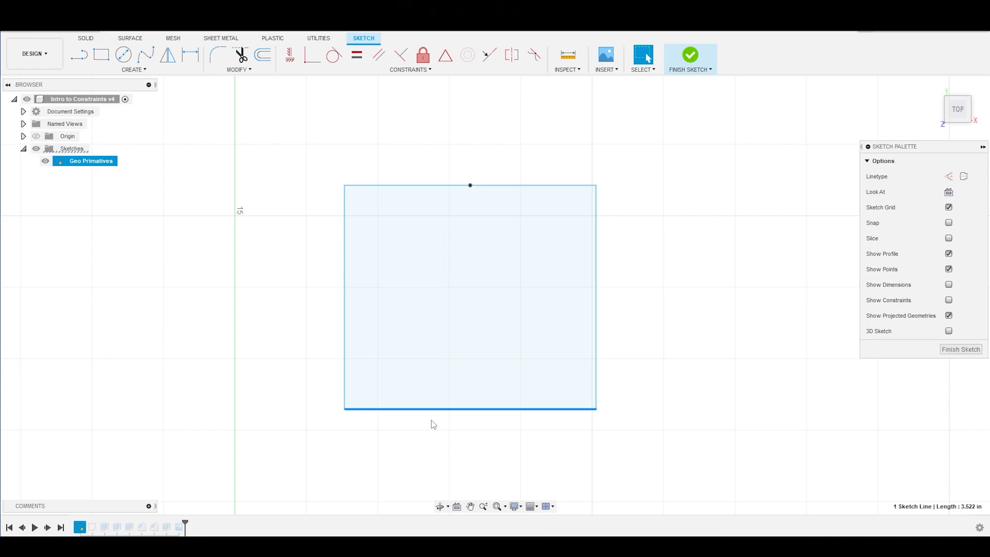
{"action": "left_click_drag", "start_coordinate": [424, 186], "coordinate": [424, 148]}
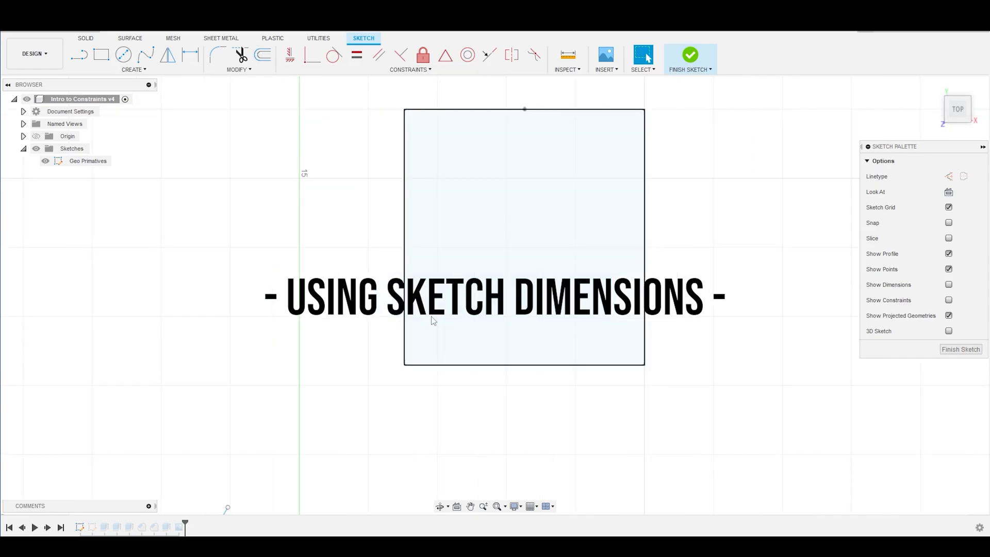
- Turn on the display of sketch dimensions for the angled lines, circle and arc below the rectangle
{"action": "scroll", "coordinate": [499, 312], "scroll_direction": "down", "scroll_amount": 3}
{"action": "mouse_move", "coordinate": [412, 349]}
{"action": "middle_mouse_down", "text": "shift"}
{"action": "mouse_move", "coordinate": [438, 223]}
{"action": "mouse_move", "coordinate": [478, 145]}
{"action": "mouse_move", "coordinate": [467, 130]}
{"action": "middle_mouse_up", "text": "shift"}
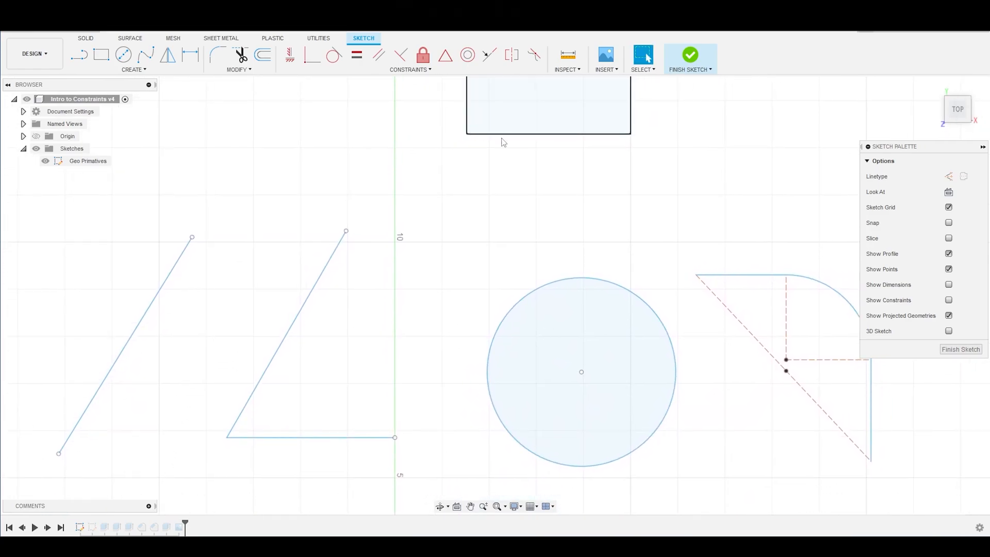
{"action": "left_click", "coordinate": [949, 285]}
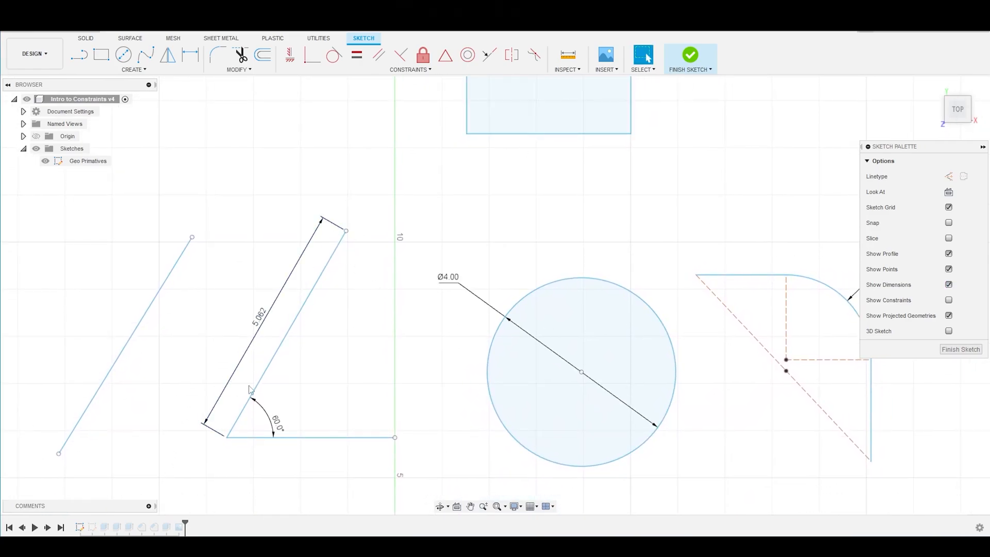
{"action": "middle_click_drag", "start_coordinate": [469, 356], "coordinate": [414, 360]}
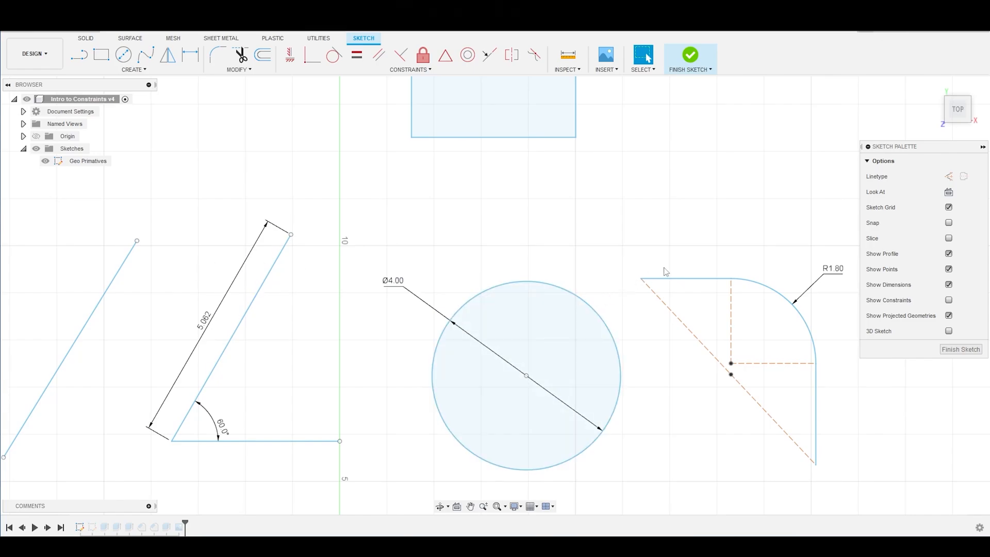
{"action": "middle_click", "coordinate": [508, 235], "text": "shift"}
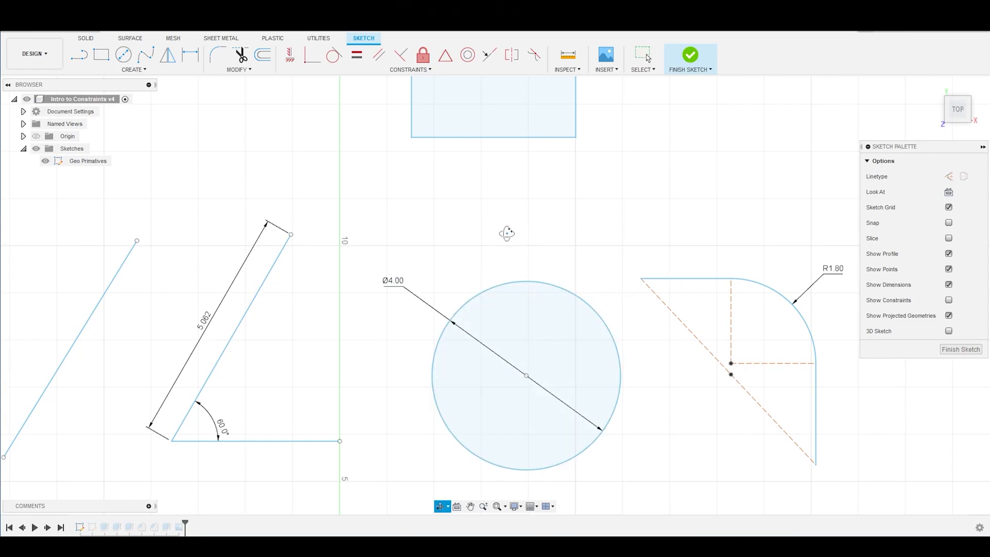
- Dimension the rectangle's top edge to 3.5 in with Sketch Dimension
{"action": "scroll", "coordinate": [506, 228], "scroll_direction": "down", "scroll_amount": 2}
{"action": "mouse_move", "coordinate": [502, 217]}
{"action": "middle_mouse_down"}
{"action": "mouse_move", "coordinate": [477, 411]}
{"action": "mouse_move", "coordinate": [464, 392]}
{"action": "middle_mouse_up"}
{"action": "scroll", "coordinate": [431, 316], "scroll_direction": "up", "scroll_amount": 5}
{"action": "key", "text": "d"}
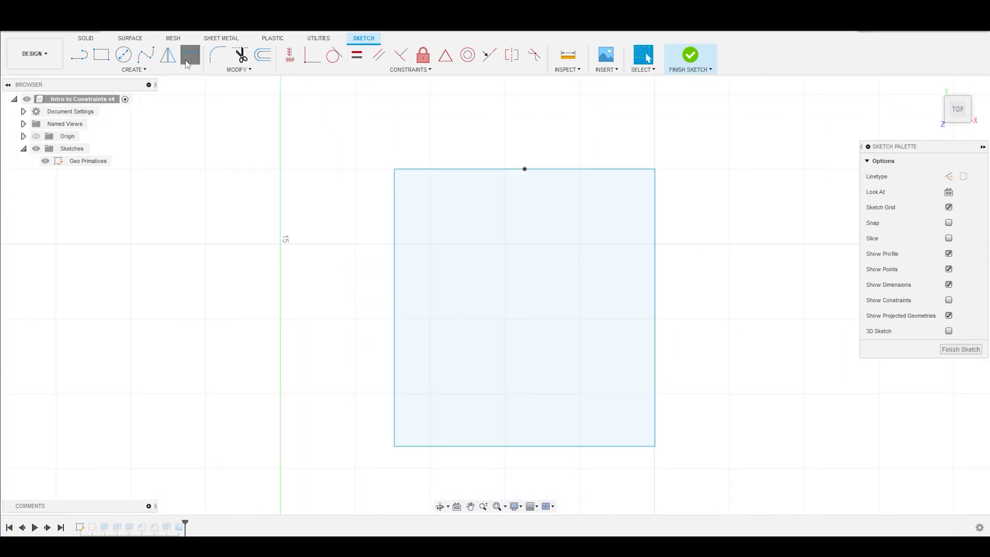
{"action": "left_click", "coordinate": [455, 169]}
{"action": "left_click", "coordinate": [448, 135]}
{"action": "type", "text": "3.5"}
{"action": "key", "text": "Return"}
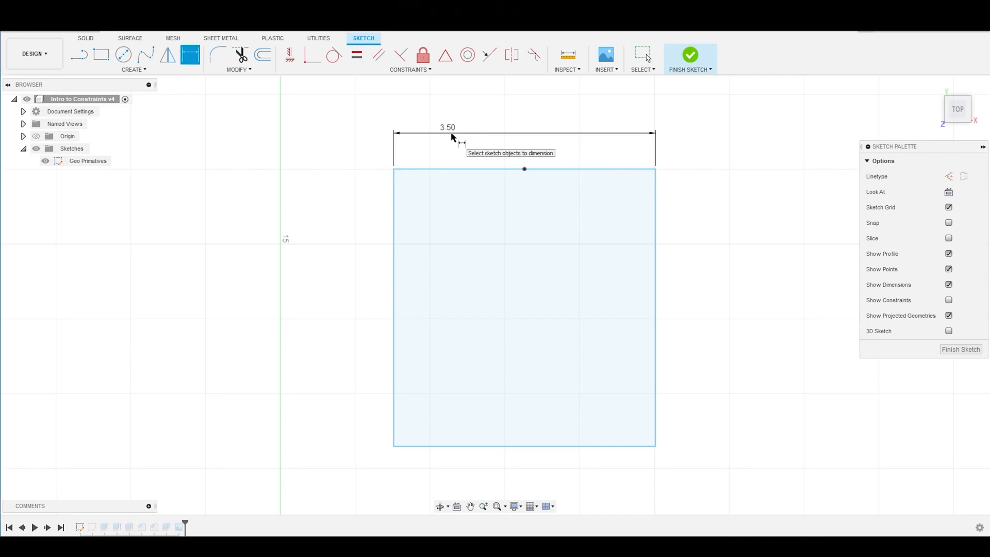
{"action": "key", "text": "Escape"}
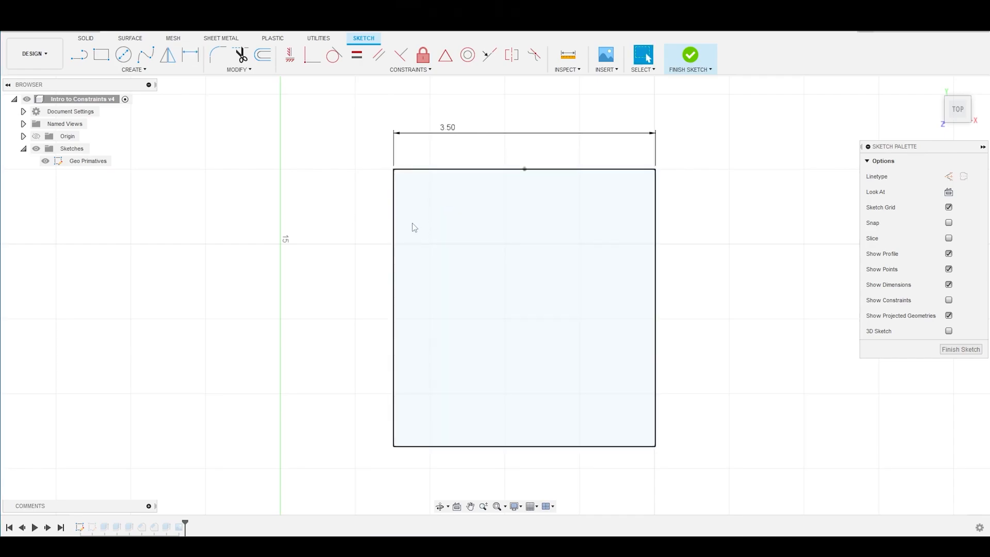
- Move the rectangle's left and top edges to test which directions remain free with its width dimensioned
{"action": "left_click_drag", "start_coordinate": [395, 265], "coordinate": [371, 273]}
{"action": "left_click_drag", "start_coordinate": [631, 171], "coordinate": [619, 231]}
{"action": "left_click_drag", "start_coordinate": [544, 234], "coordinate": [546, 214]}
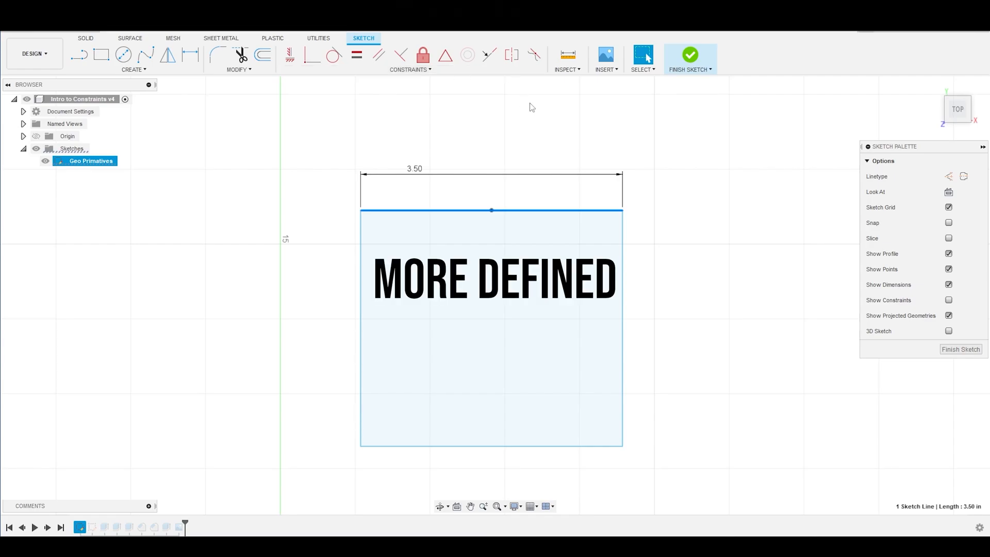
- Dimension the rectangle's left side to 3 in and move the rectangle by its edges to test its position
{"action": "key", "text": "d"}
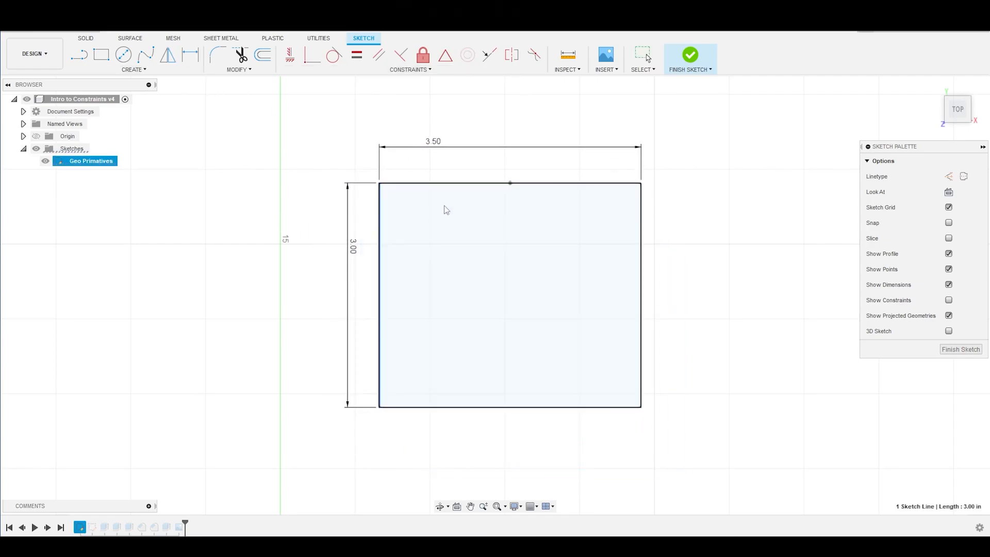
{"action": "left_click", "coordinate": [645, 232]}
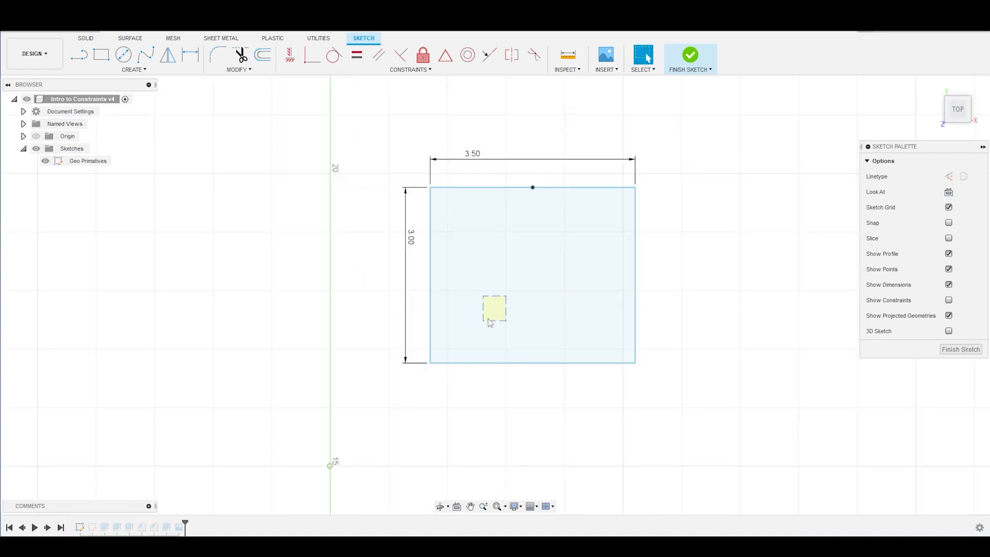
{"action": "left_click", "coordinate": [488, 316]}
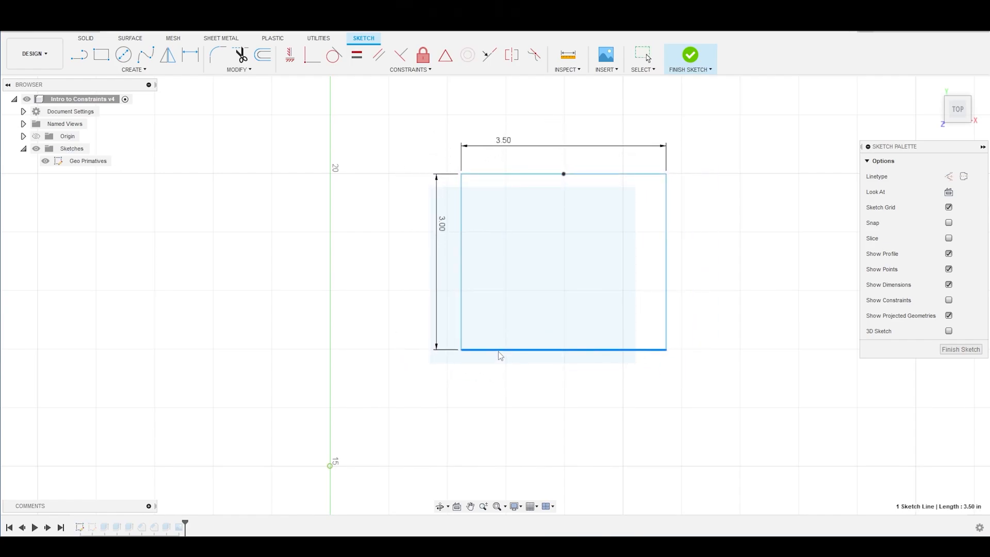
{"action": "left_click_drag", "start_coordinate": [491, 353], "coordinate": [460, 350]}
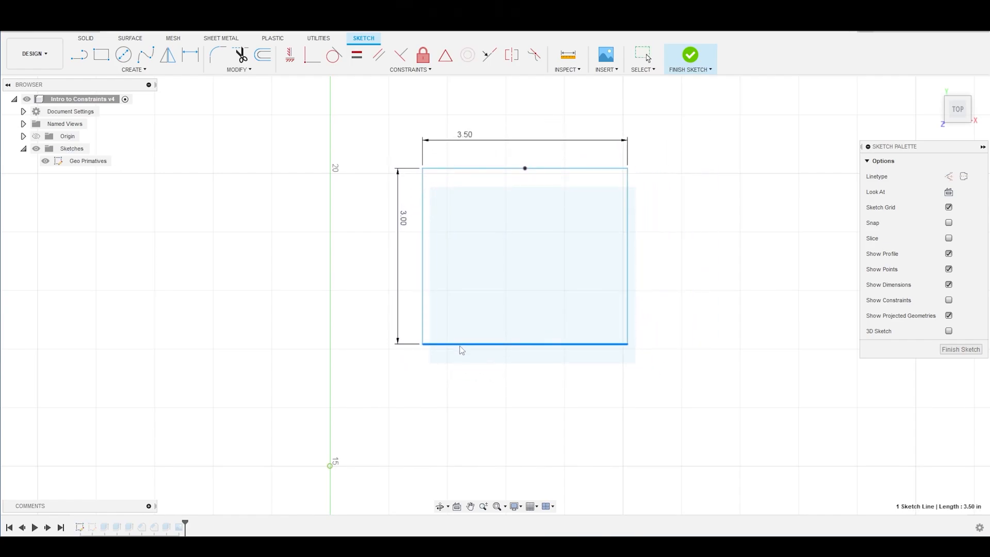
{"action": "left_click", "coordinate": [433, 404]}
- Dimension the vertical distance from the sketch point on the green axis to the rectangle's lower-left corner as 2 in
{"action": "scroll", "coordinate": [319, 474], "scroll_direction": "down", "scroll_amount": 1}
{"action": "scroll", "coordinate": [334, 465], "scroll_direction": "up", "scroll_amount": 3}
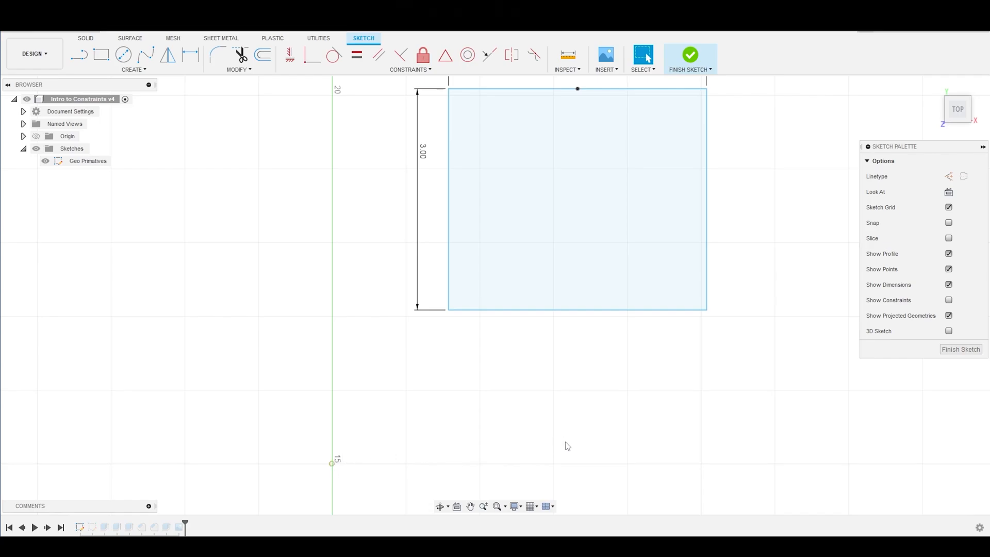
{"action": "left_click", "coordinate": [191, 54]}
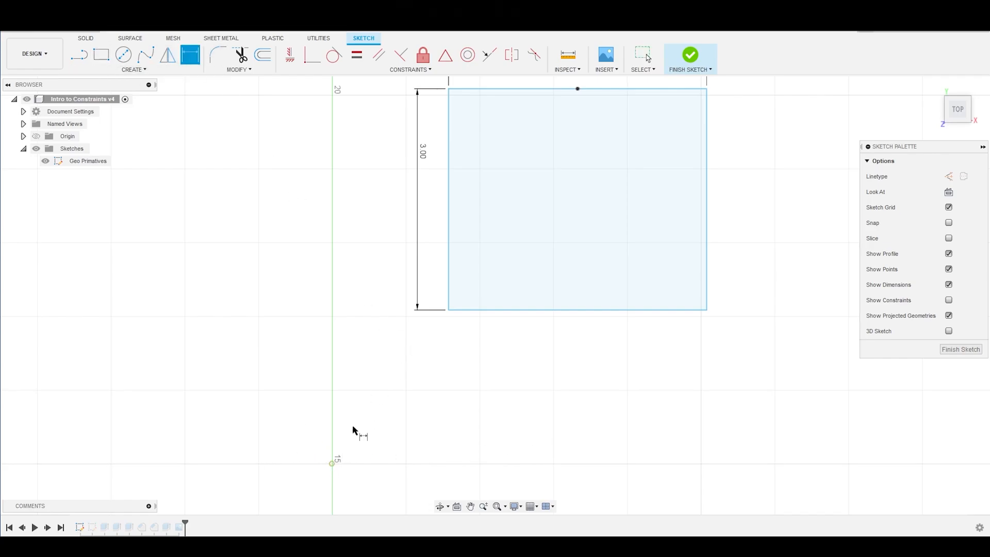
{"action": "left_click", "coordinate": [333, 464]}
{"action": "left_click", "coordinate": [449, 310]}
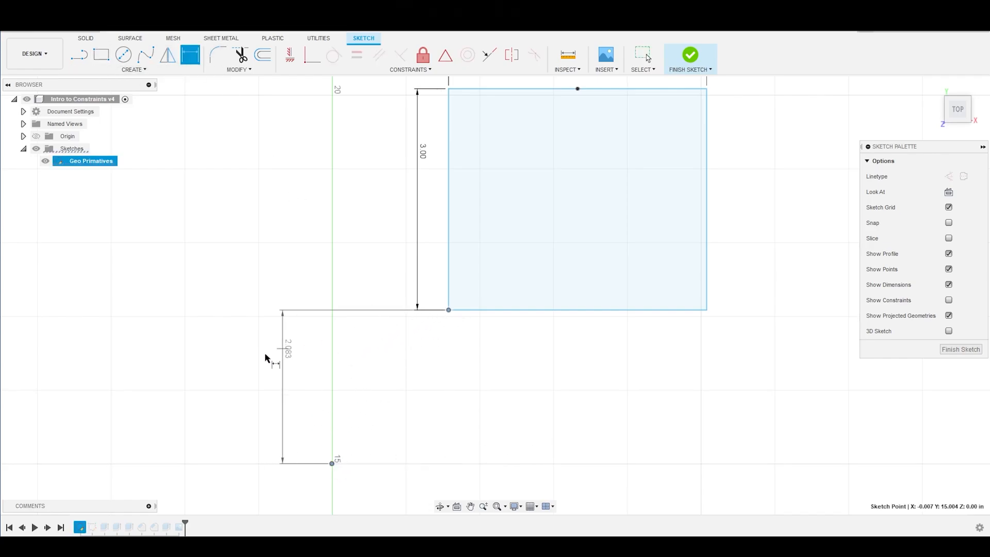
{"action": "left_click", "coordinate": [267, 386]}
{"action": "type", "text": "2"}
{"action": "key", "text": "Return"}
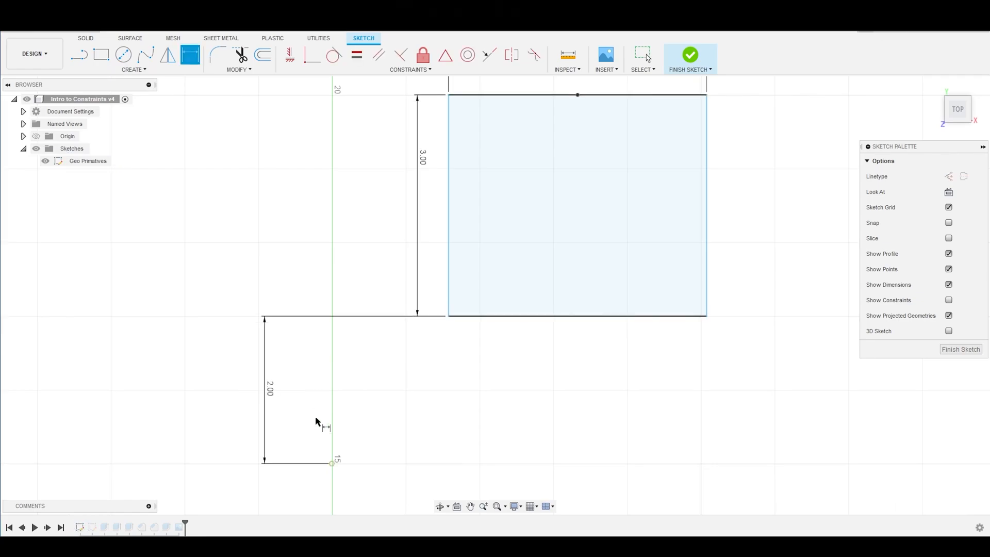
- Dimension the horizontal distance from the same sketch point to the rectangle's lower-left corner as 1.5 in
{"action": "left_click", "coordinate": [332, 464]}
{"action": "left_click", "coordinate": [449, 316]}
{"action": "left_click", "coordinate": [405, 482]}
{"action": "type", "text": "1.5"}
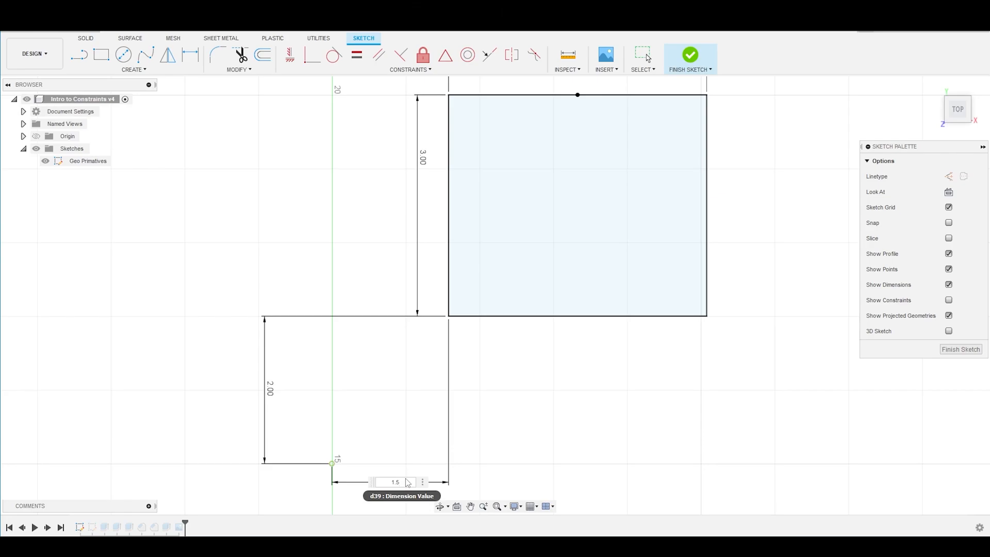
{"action": "key", "text": "Return"}
- Delete the horizontal dimension between the sketch point and the rectangle's lower-left corner
{"action": "scroll", "coordinate": [315, 329], "scroll_direction": "down", "scroll_amount": 1}
{"action": "scroll", "coordinate": [432, 357], "scroll_direction": "down", "scroll_amount": 3}
{"action": "scroll", "coordinate": [539, 296], "scroll_direction": "up", "scroll_amount": 3}
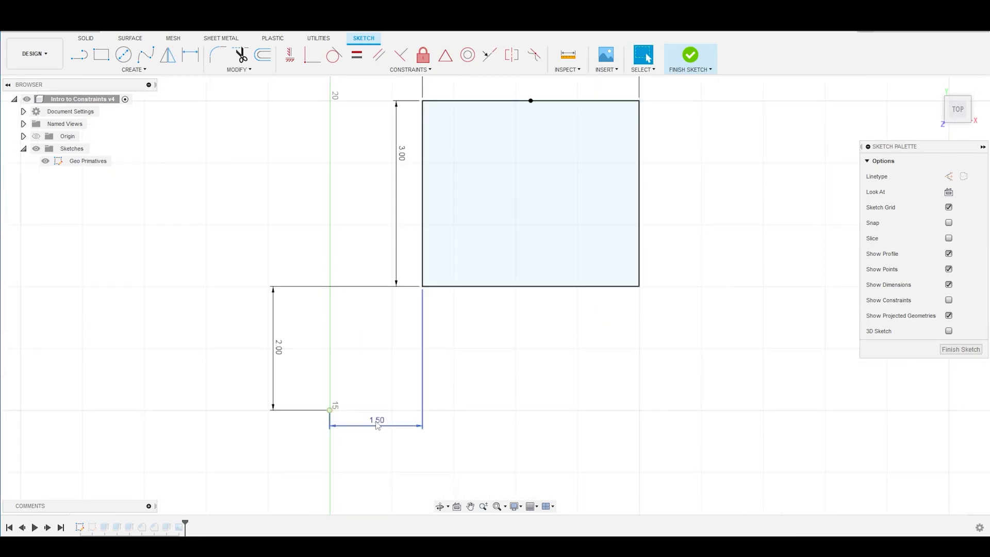
{"action": "left_click", "coordinate": [377, 427]}
{"action": "key", "text": "Delete"}
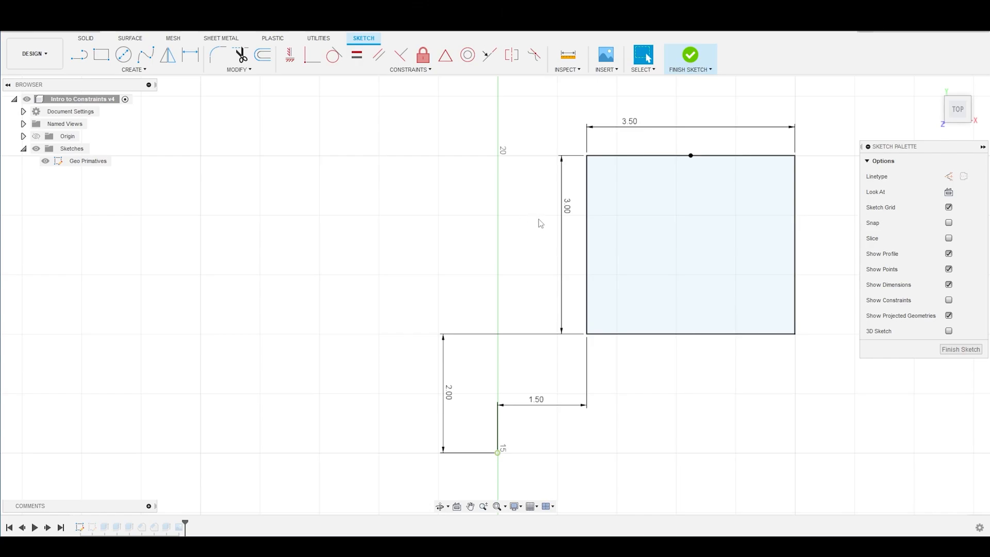
- Examine the loose lines, the irregular quadrilateral and the trapezoids, checking the lengths of the lower trapezoid's two slanted sides
{"action": "scroll", "coordinate": [568, 192], "scroll_direction": "up", "scroll_amount": 2}
{"action": "scroll", "coordinate": [568, 187], "scroll_direction": "down", "scroll_amount": 3}
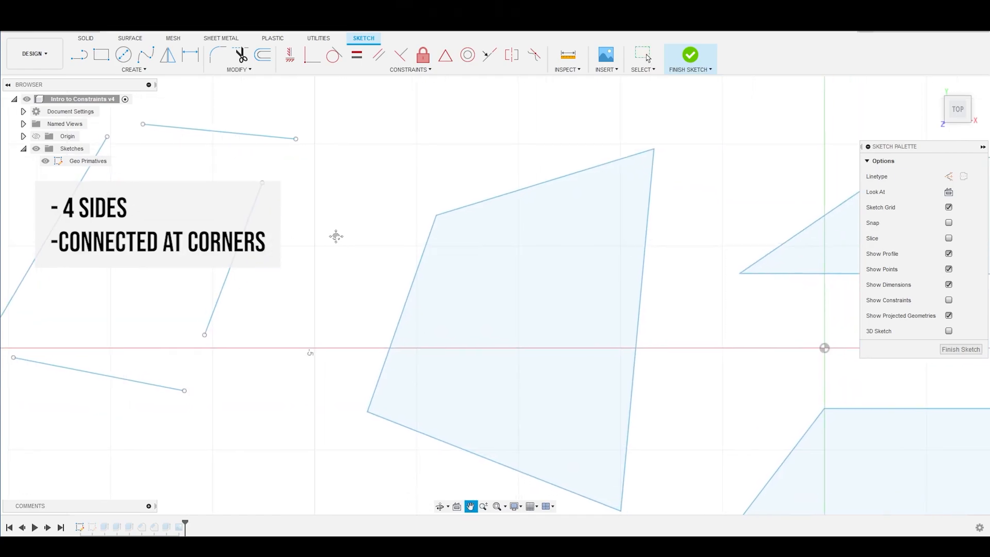
{"action": "scroll", "coordinate": [307, 230], "scroll_direction": "down", "scroll_amount": 1}
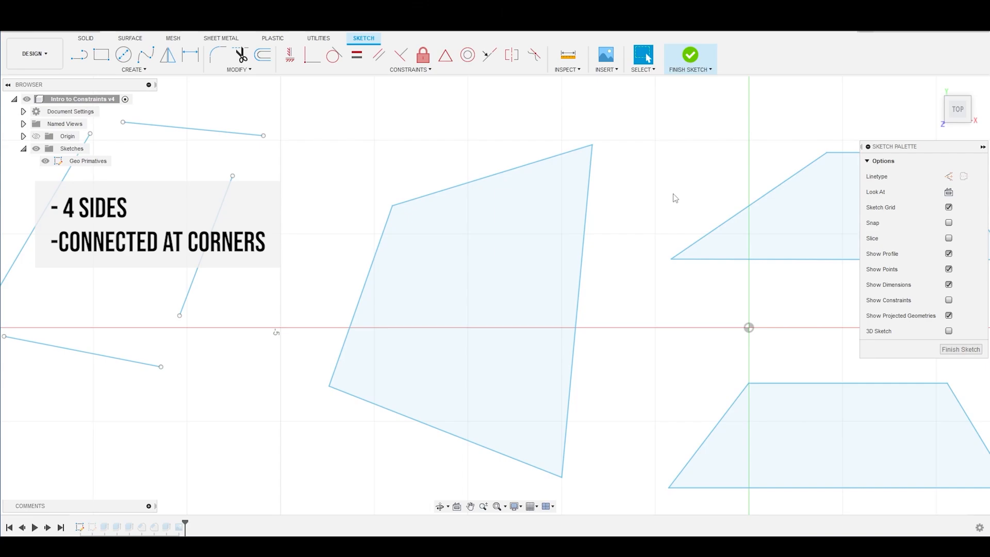
{"action": "middle_click_drag", "start_coordinate": [811, 184], "coordinate": [530, 240]}
{"action": "scroll", "coordinate": [531, 239], "scroll_direction": "up", "scroll_amount": 3}
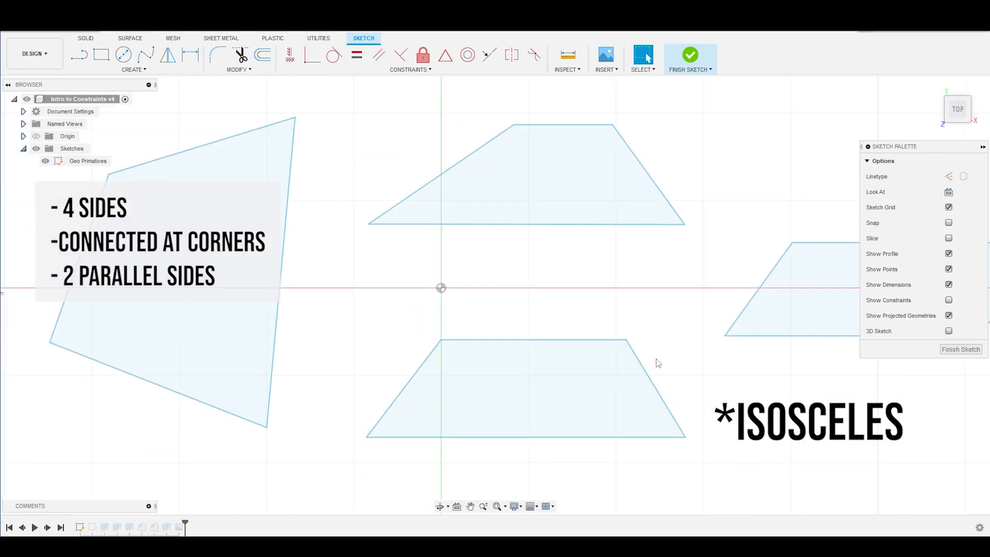
{"action": "scroll", "coordinate": [658, 363], "scroll_direction": "up", "scroll_amount": 1}
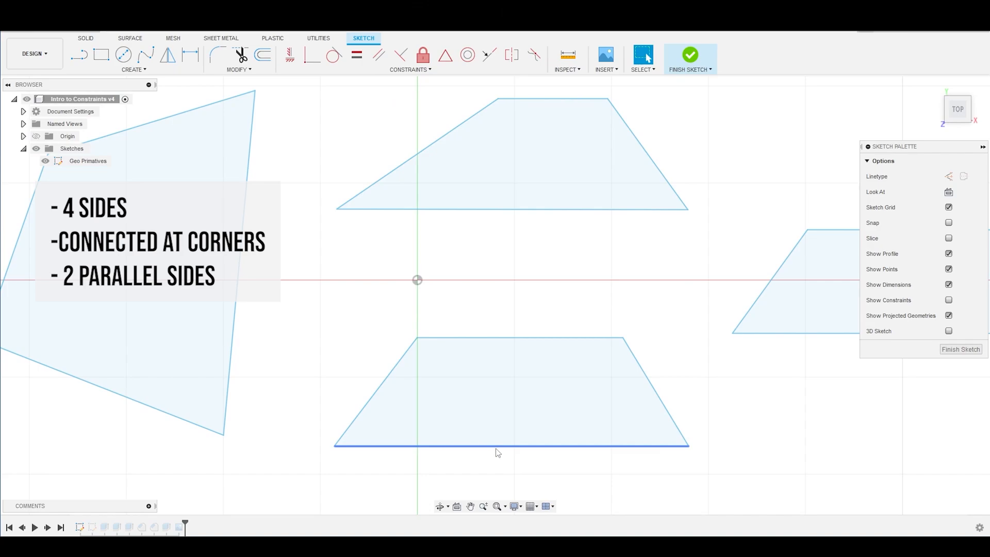
{"action": "left_click", "coordinate": [396, 369]}
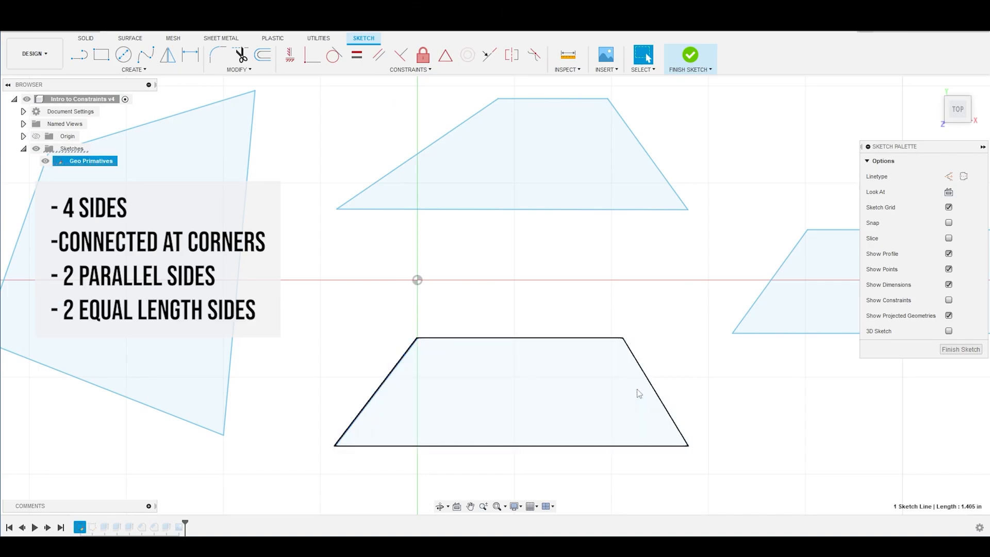
{"action": "left_click", "coordinate": [651, 384]}
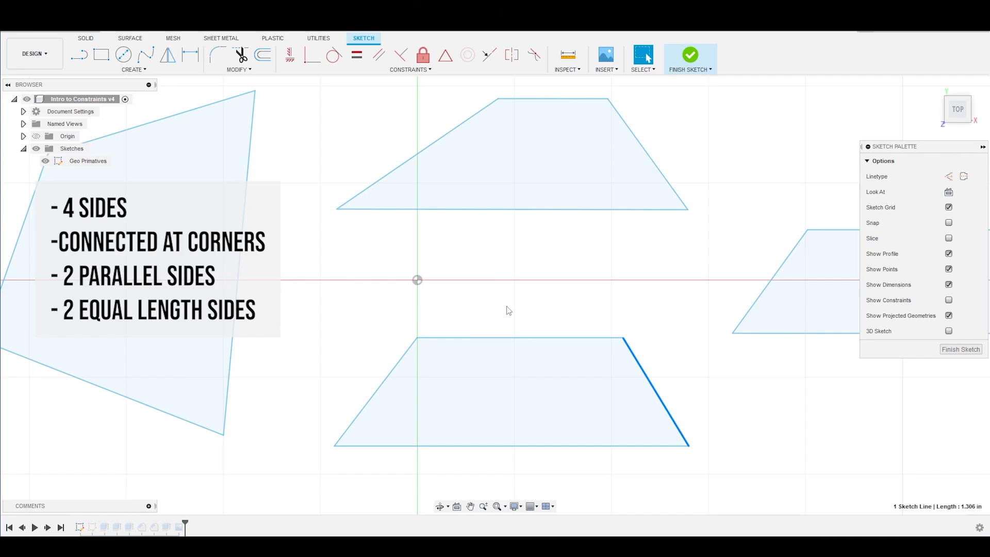
- Examine the parallelogram and the rectangle on the red axis, looking closely at the rectangle's lower-left corner
{"action": "mouse_move", "coordinate": [608, 288]}
{"action": "middle_mouse_down"}
{"action": "mouse_move", "coordinate": [307, 287]}
{"action": "mouse_move", "coordinate": [183, 301]}
{"action": "middle_mouse_up"}
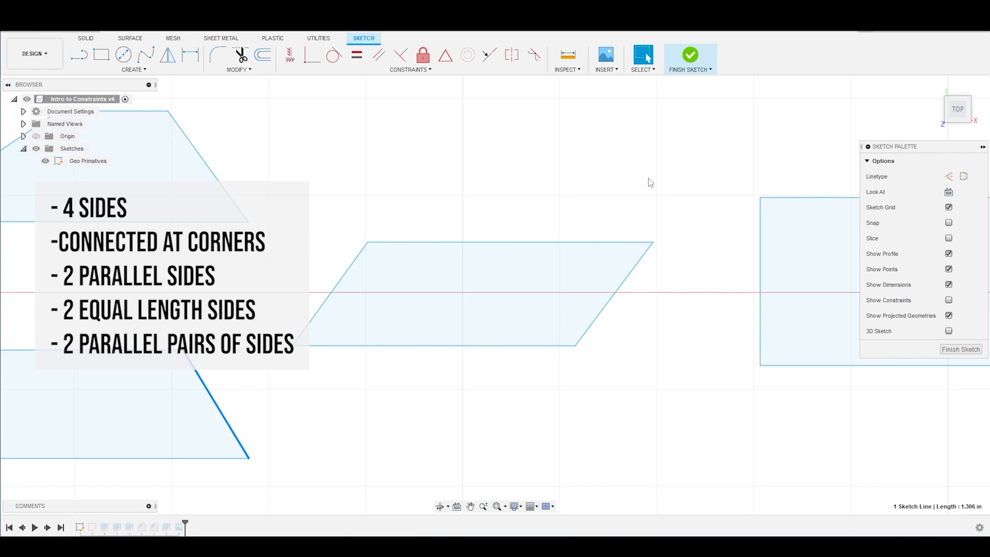
{"action": "scroll", "coordinate": [542, 182], "scroll_direction": "up", "scroll_amount": 2}
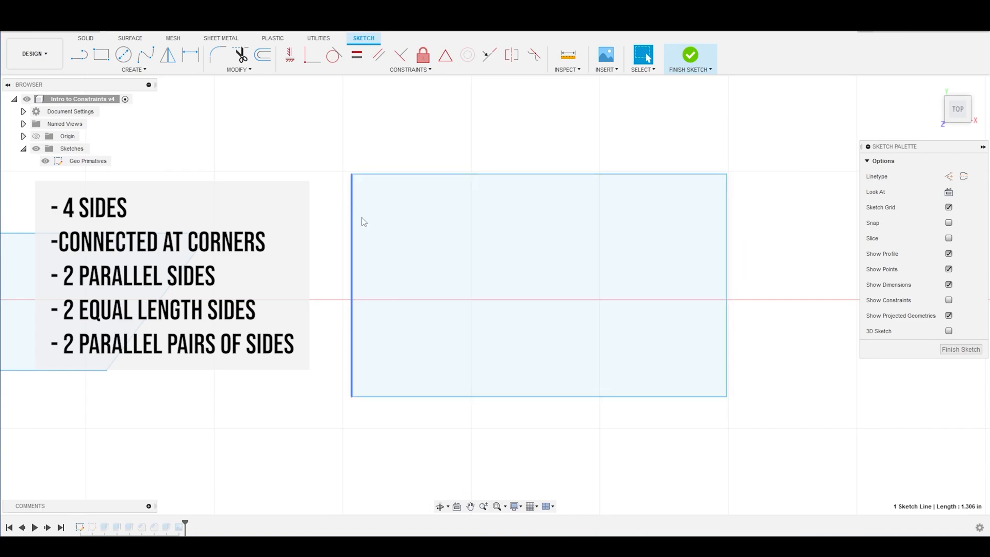
{"action": "scroll", "coordinate": [397, 396], "scroll_direction": "down", "scroll_amount": 1}
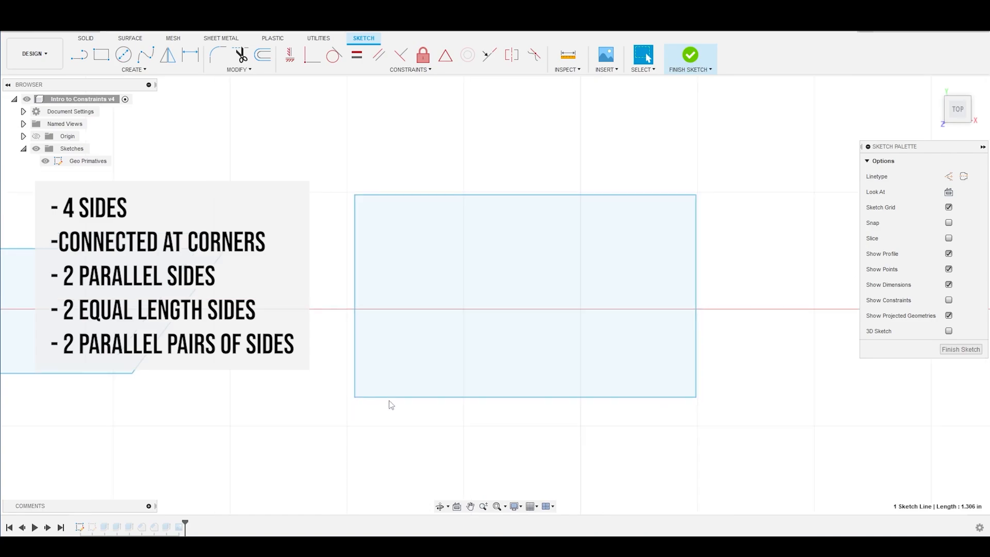
{"action": "scroll", "coordinate": [376, 422], "scroll_direction": "up", "scroll_amount": 4}
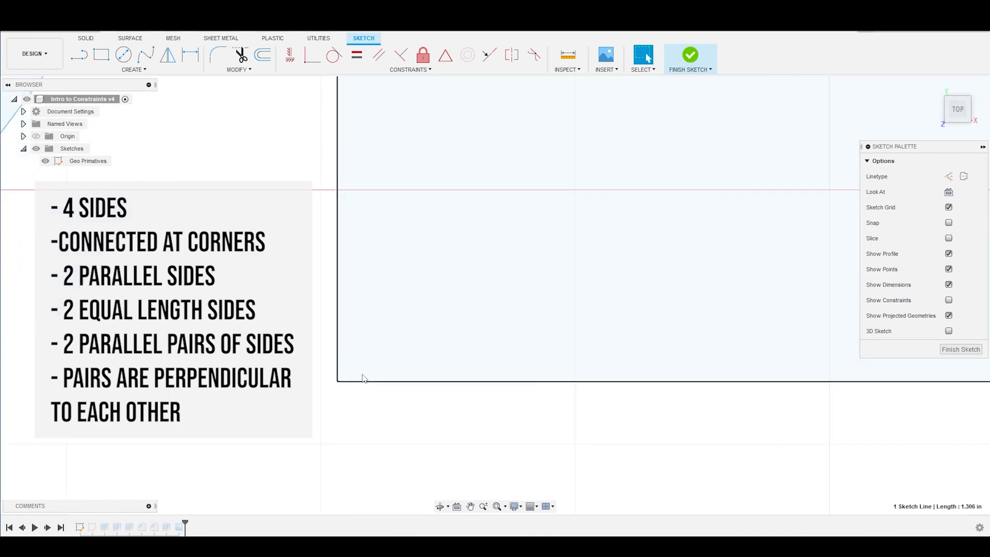
{"action": "scroll", "coordinate": [395, 342], "scroll_direction": "down", "scroll_amount": 6}
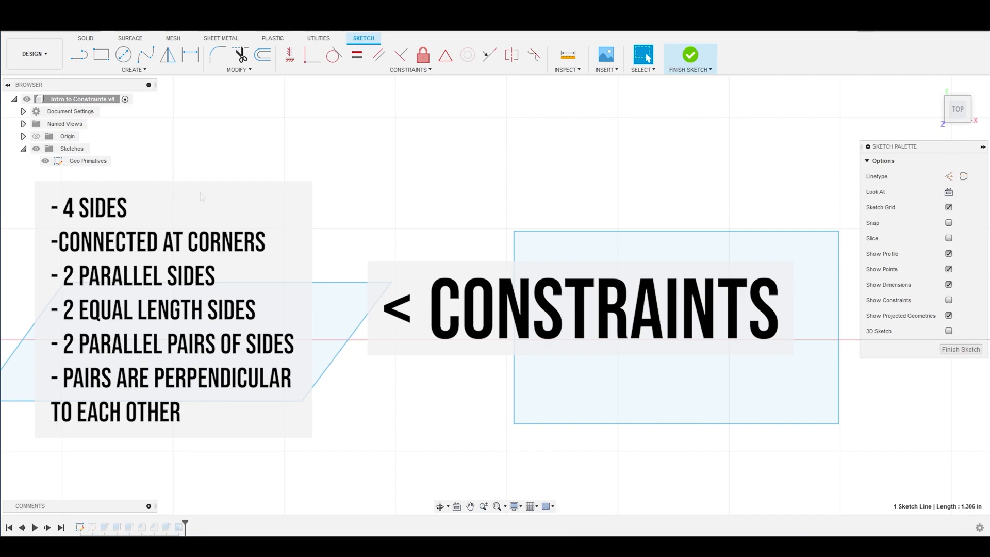
- Finish editing the Geo Primatives sketch and start a new sketch on the horizontal plane seen from the top
{"action": "scroll", "coordinate": [434, 206], "scroll_direction": "down", "scroll_amount": 3}
{"action": "middle_click_drag", "start_coordinate": [434, 206], "coordinate": [492, 363]}
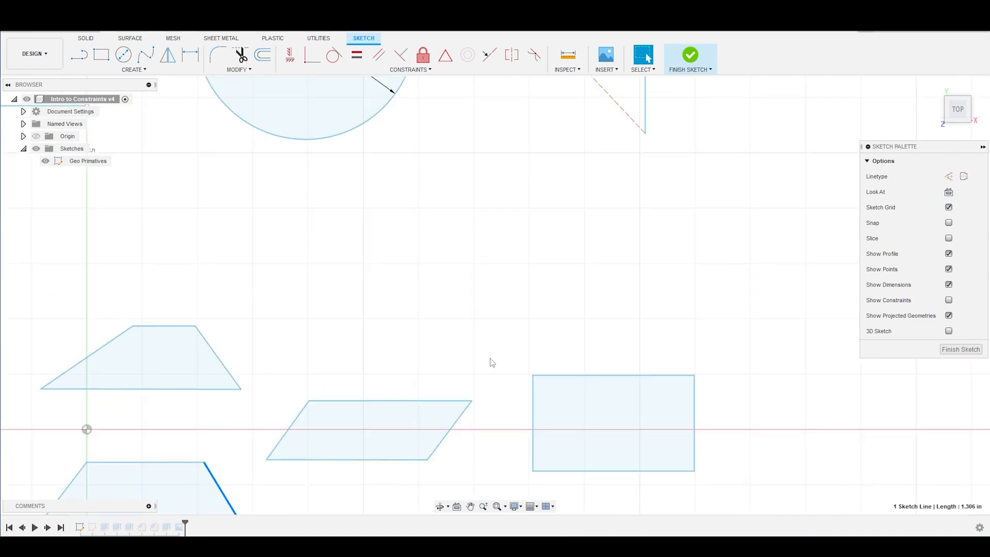
{"action": "scroll", "coordinate": [369, 230], "scroll_direction": "down", "scroll_amount": 6}
{"action": "scroll", "coordinate": [371, 150], "scroll_direction": "up", "scroll_amount": 8}
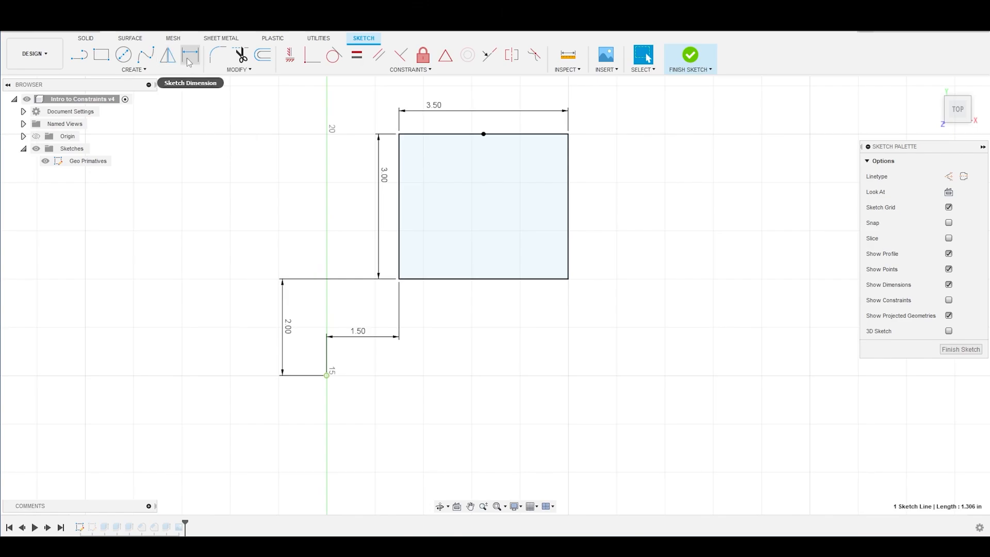
{"action": "scroll", "coordinate": [261, 171], "scroll_direction": "down", "scroll_amount": 1}
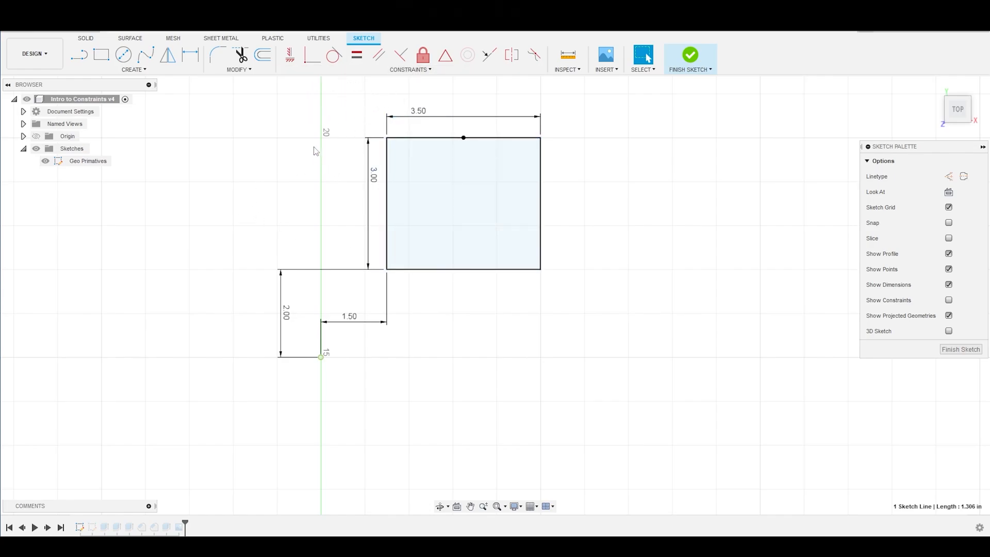
{"action": "left_click", "coordinate": [689, 56]}
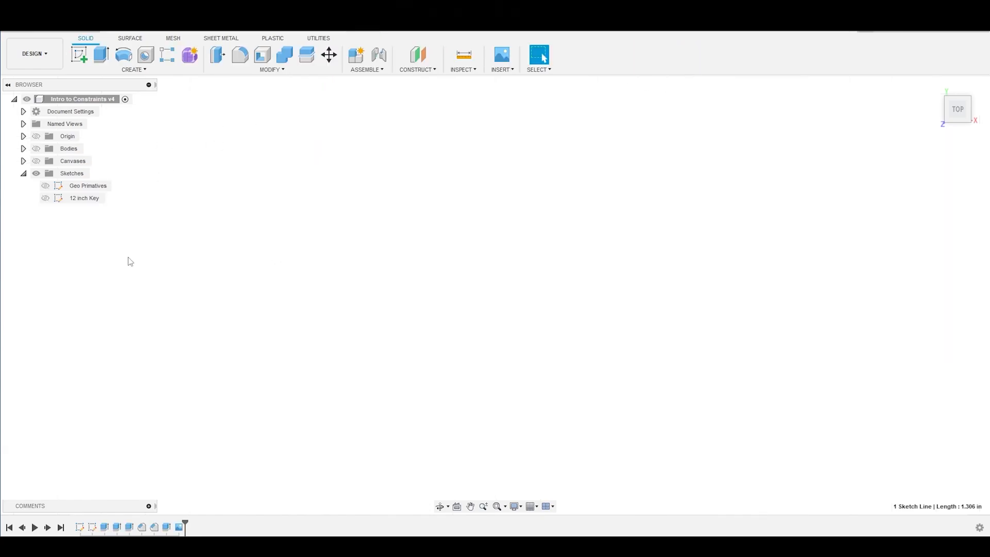
{"action": "left_click", "coordinate": [45, 53]}
{"action": "left_click", "coordinate": [77, 60]}
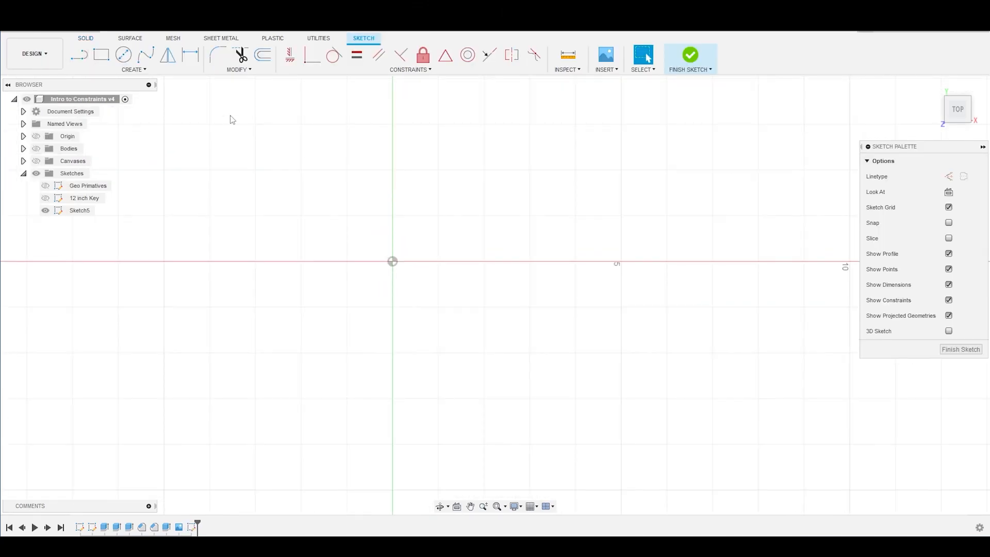
- Sketch four separate slanted lines up and to the right of the origin, roughly where a quadrilateral's four sides would be
{"action": "key", "text": "l"}
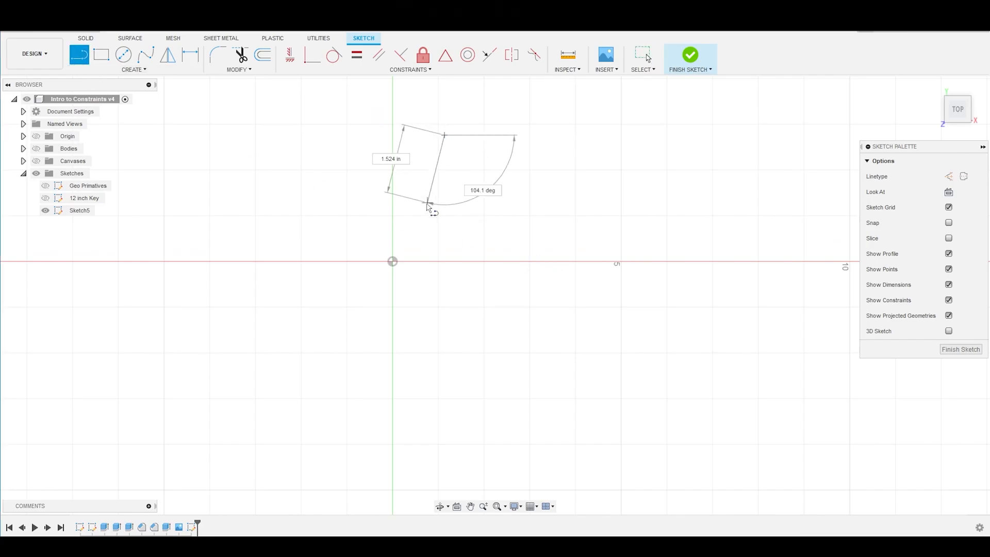
{"action": "left_click", "coordinate": [425, 213]}
{"action": "key", "text": "Escape"}
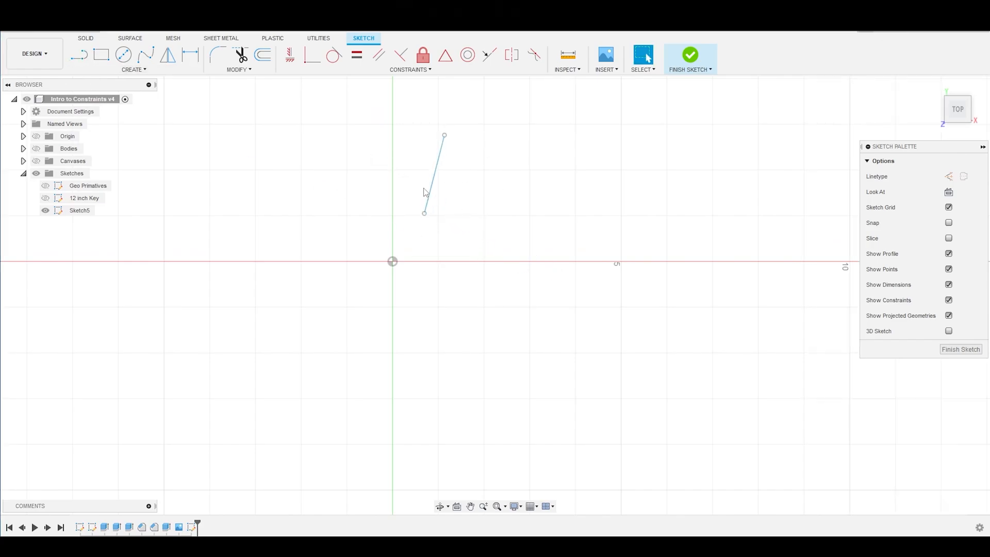
{"action": "key", "text": "l"}
{"action": "left_click", "coordinate": [486, 137]}
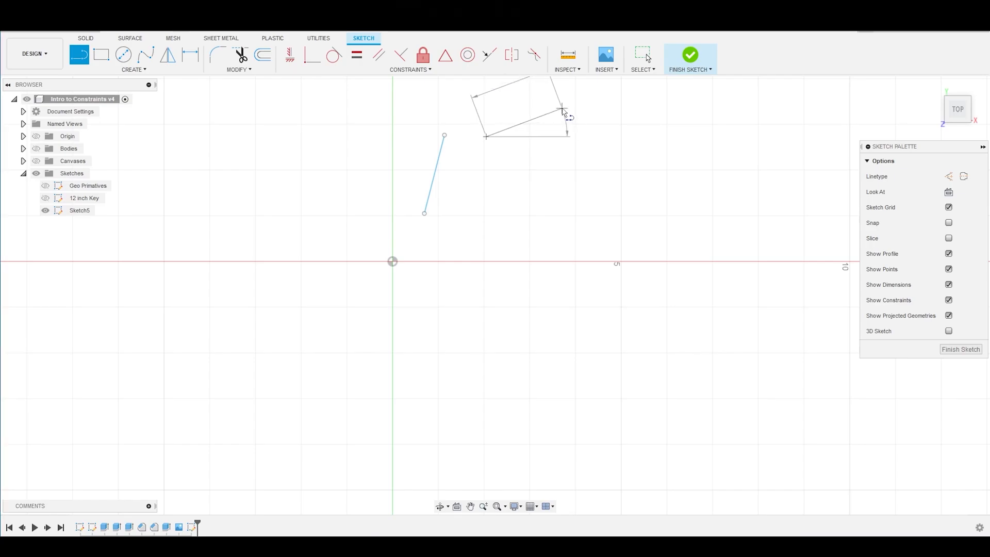
{"action": "left_click", "coordinate": [564, 111]}
{"action": "key", "text": "Escape"}
{"action": "scroll", "coordinate": [550, 150], "scroll_direction": "down", "scroll_amount": 2}
{"action": "scroll", "coordinate": [526, 104], "scroll_direction": "up", "scroll_amount": 4}
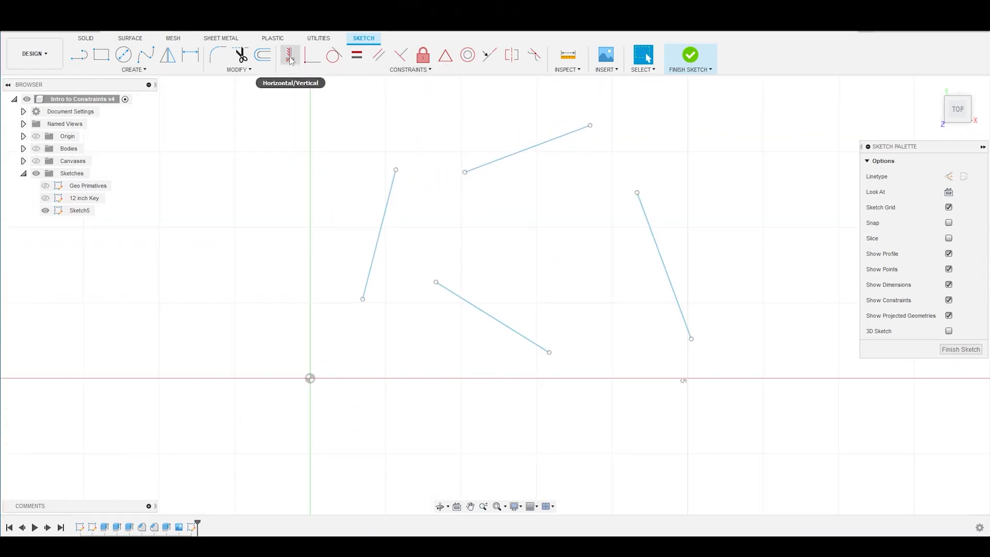
- Move the upper endpoint of the slanted line nearest the vertical axis upward, making the line about 2.03 in long
{"action": "mouse_move", "coordinate": [396, 170]}
{"action": "left_mouse_down"}
{"action": "mouse_move", "coordinate": [381, 159]}
{"action": "mouse_move", "coordinate": [393, 170]}
{"action": "mouse_move", "coordinate": [399, 150]}
{"action": "left_mouse_up"}
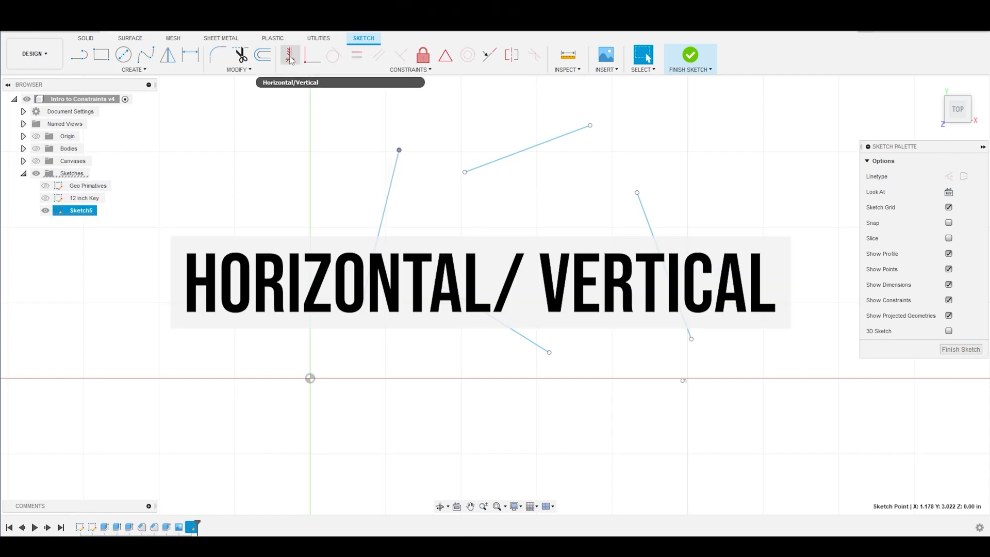
{"action": "left_click", "coordinate": [334, 163]}
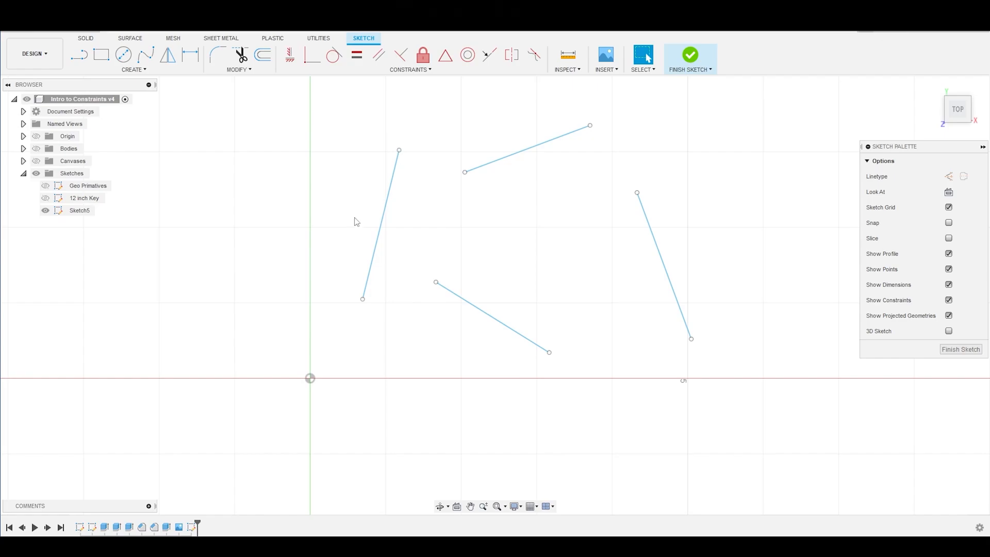
{"action": "left_click", "coordinate": [389, 208]}
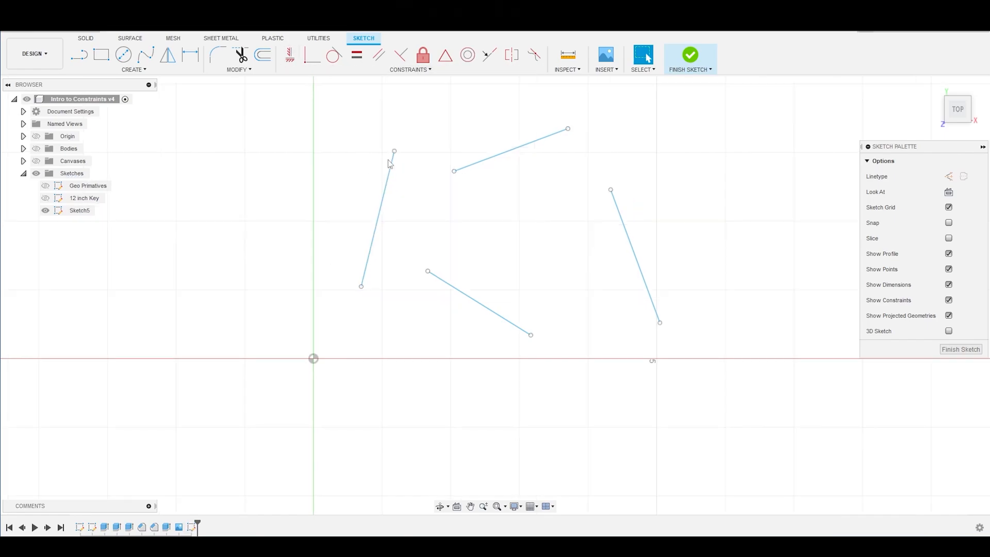
- Make the slanted line nearest the vertical axis vertical with the Horizontal/Vertical constraint
{"action": "scroll", "coordinate": [390, 164], "scroll_direction": "up", "scroll_amount": 3}
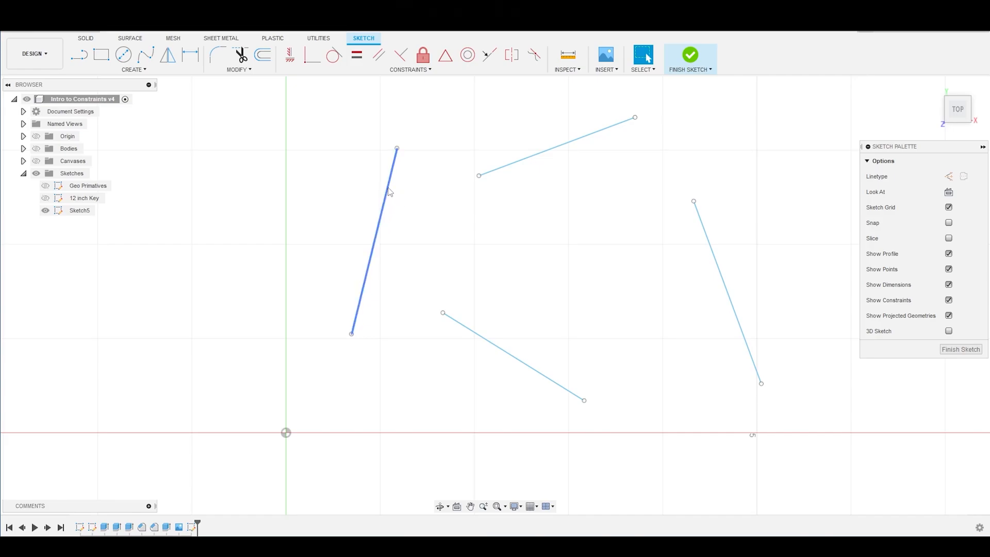
{"action": "left_click", "coordinate": [389, 192]}
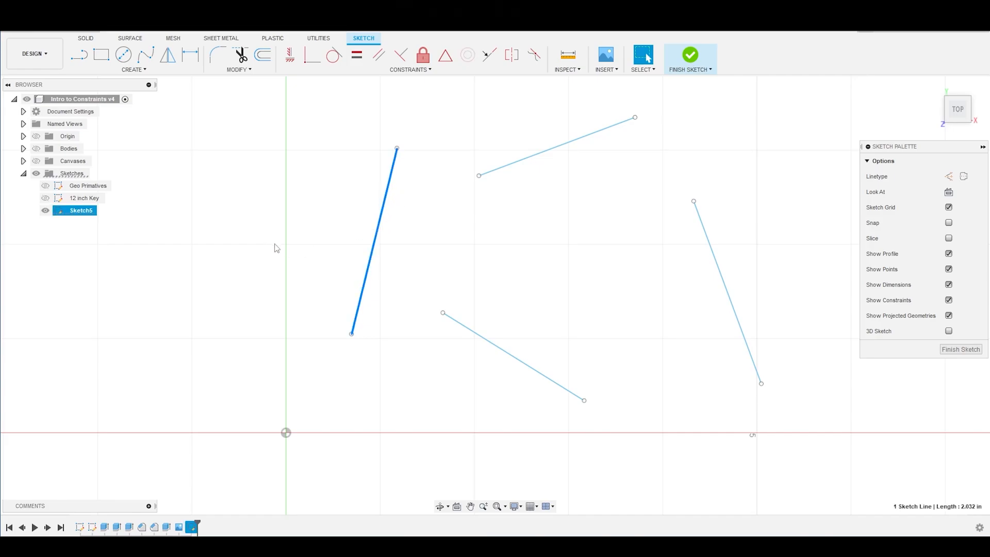
{"action": "left_click", "coordinate": [291, 56]}
{"action": "key", "text": "Escape"}
{"action": "scroll", "coordinate": [302, 207], "scroll_direction": "down", "scroll_amount": 2}
{"action": "scroll", "coordinate": [390, 162], "scroll_direction": "up", "scroll_amount": 2}
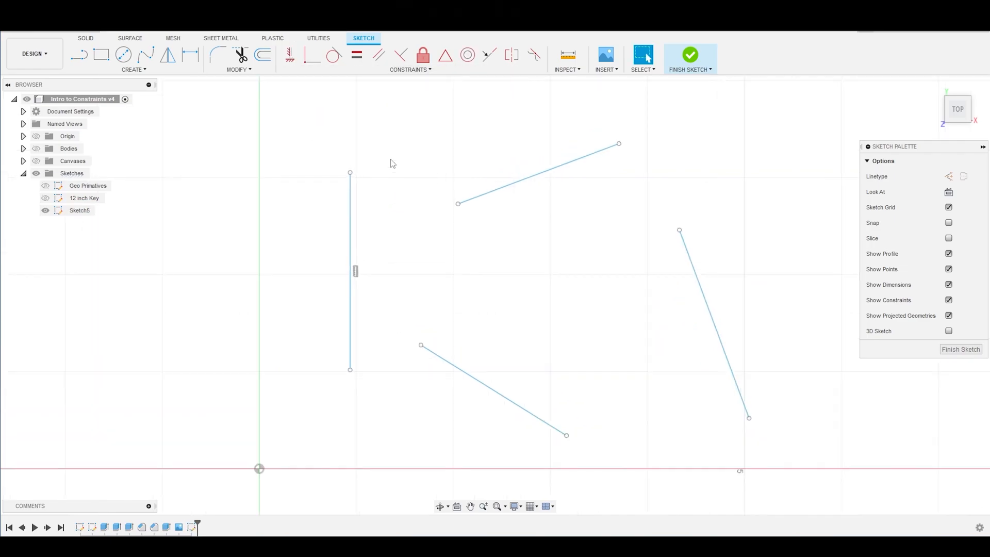
- Apply the Horizontal/Vertical constraint to the uppermost slanted line to make it horizontal
{"action": "left_click", "coordinate": [291, 57]}
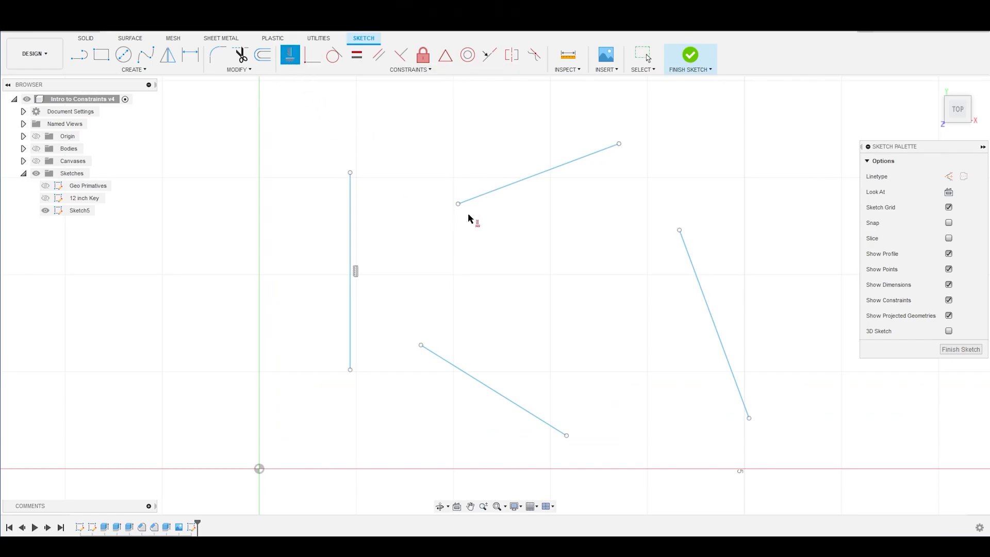
{"action": "left_click", "coordinate": [512, 187]}
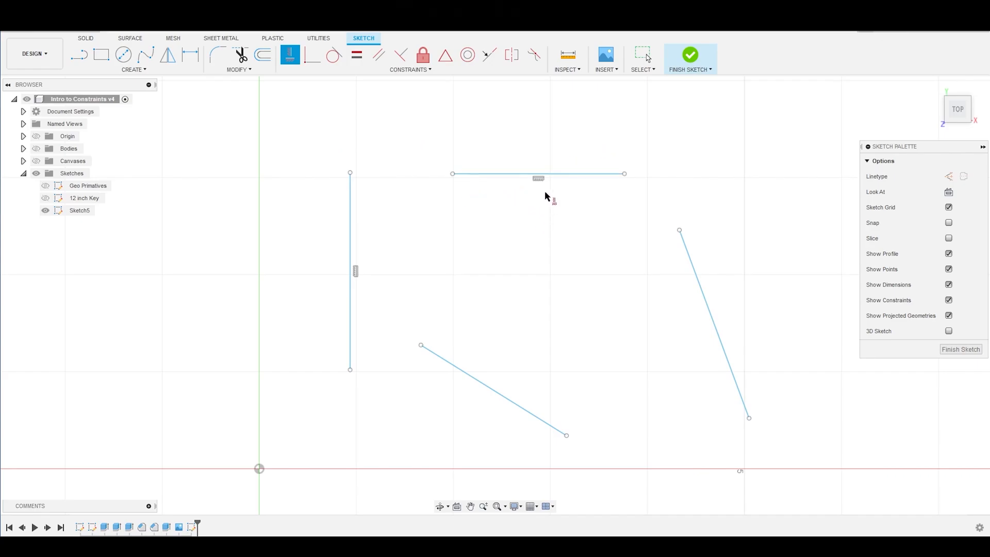
{"action": "key", "text": "Escape"}
{"action": "scroll", "coordinate": [439, 229], "scroll_direction": "up", "scroll_amount": 1}
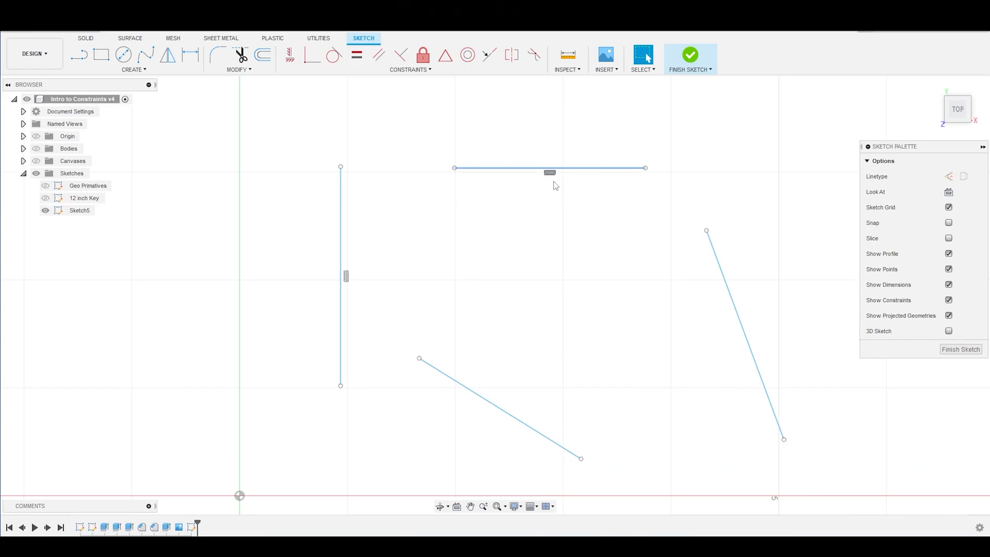
- Delete the horizontal constraint from the upper line and the vertical constraint from the left line
{"action": "scroll", "coordinate": [553, 192], "scroll_direction": "up", "scroll_amount": 1}
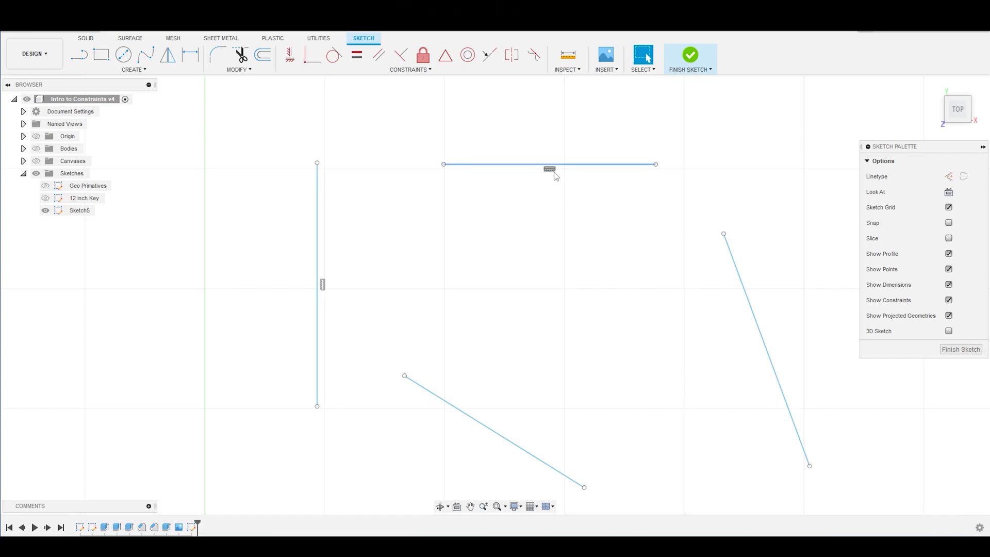
{"action": "left_click", "coordinate": [551, 170]}
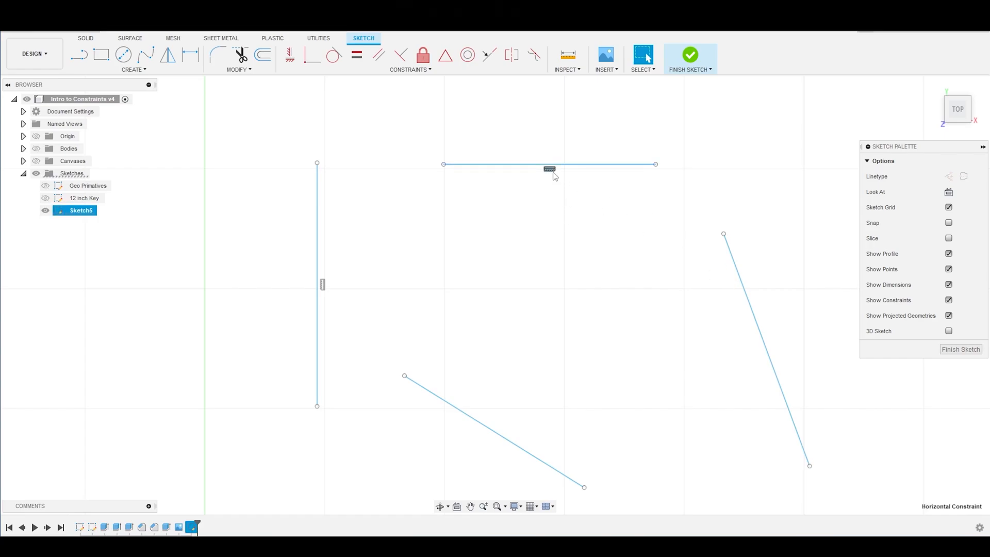
{"action": "key", "text": "Delete"}
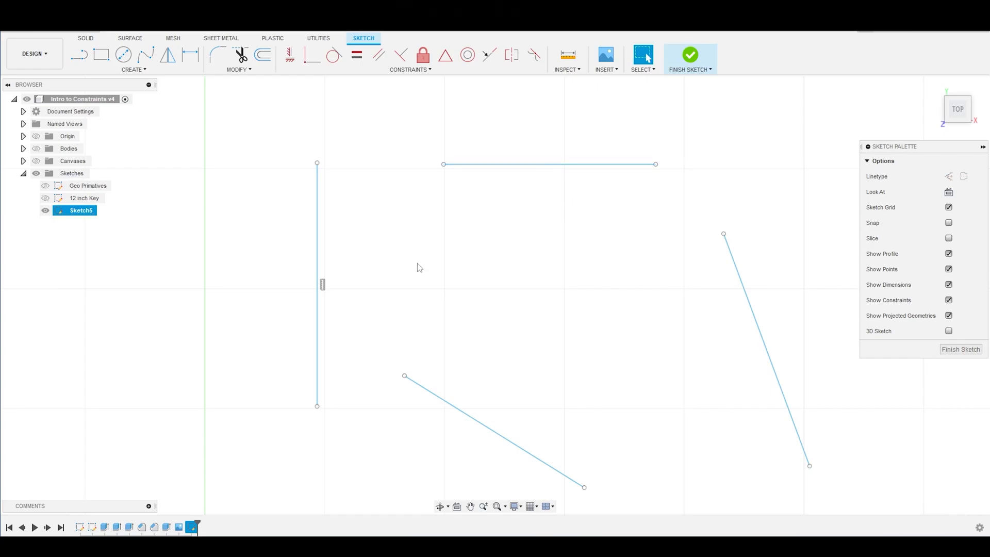
{"action": "right_click", "coordinate": [326, 284]}
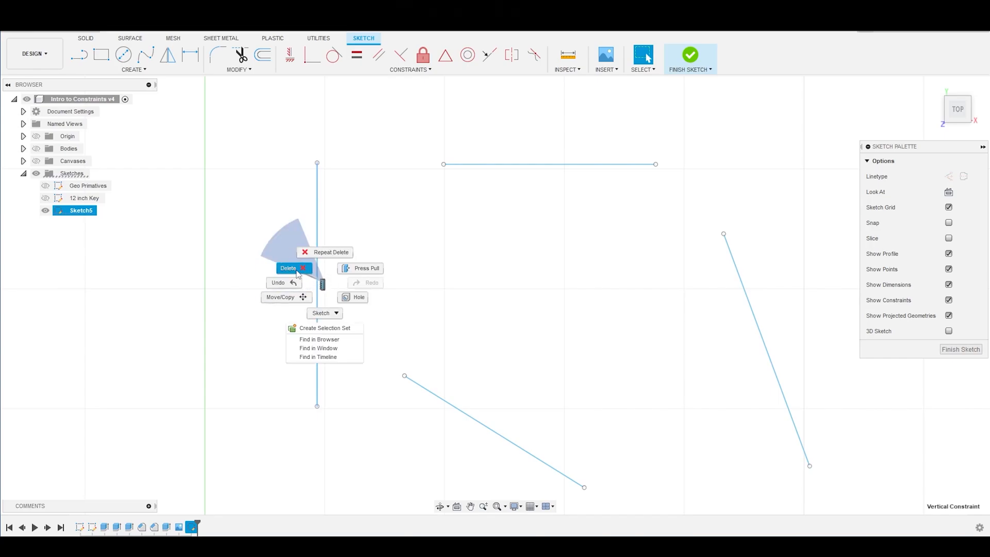
{"action": "left_click", "coordinate": [298, 273]}
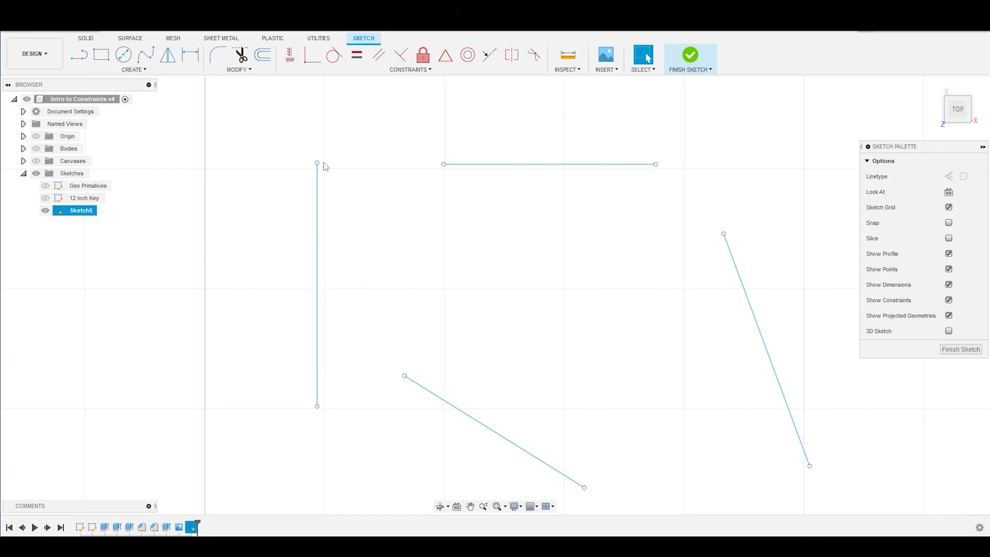
{"action": "scroll", "coordinate": [523, 259], "scroll_direction": "down", "scroll_amount": 2}
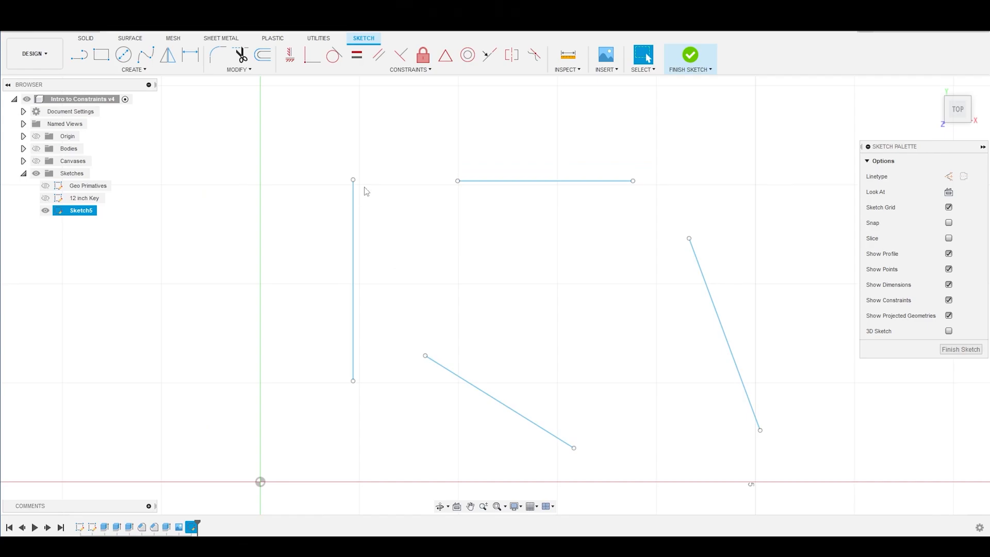
- Stretch the left line upward, and join its lower endpoint to the lower line's left endpoint with a coincident constraint
{"action": "left_click_drag", "start_coordinate": [353, 180], "coordinate": [353, 106]}
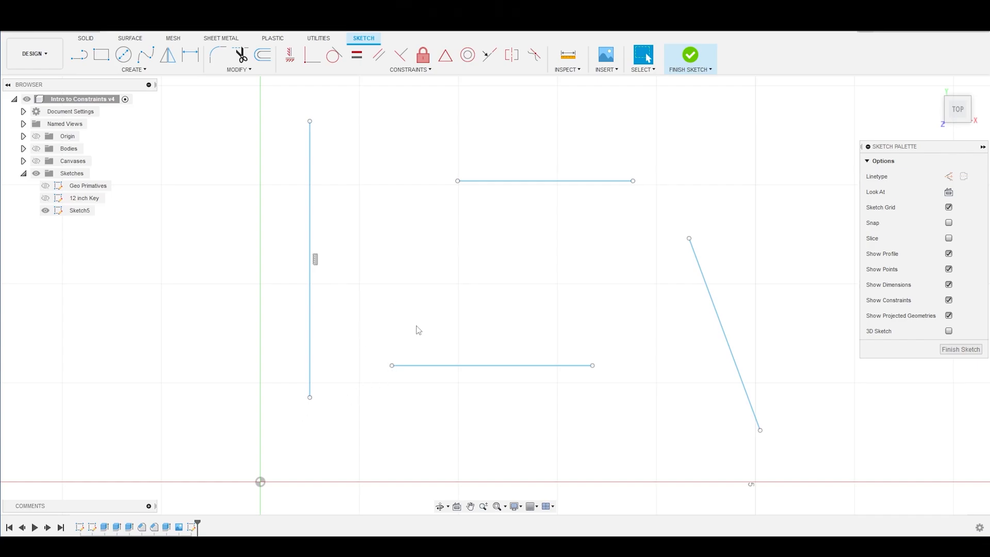
{"action": "left_click", "coordinate": [309, 397]}
{"action": "left_click", "coordinate": [392, 366]}
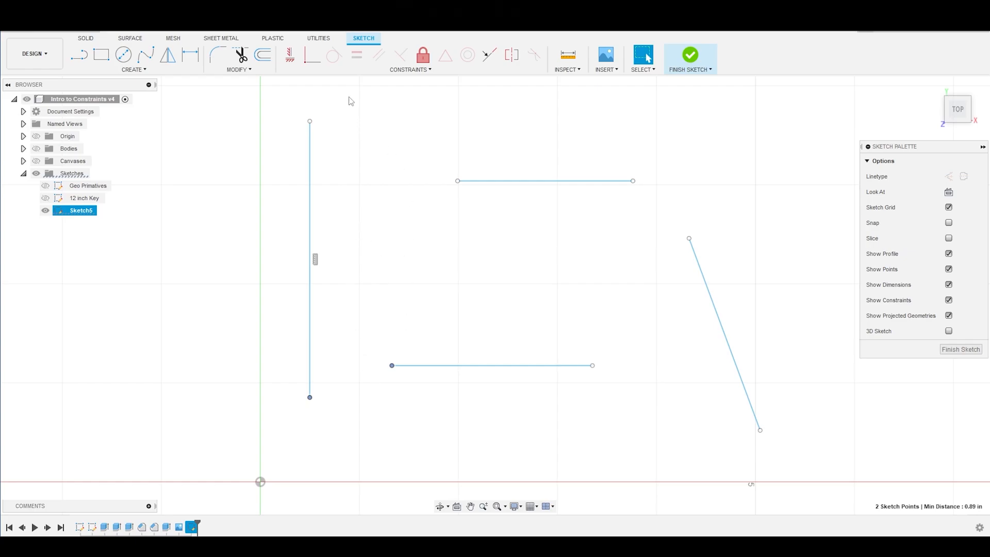
{"action": "left_click", "coordinate": [313, 55]}
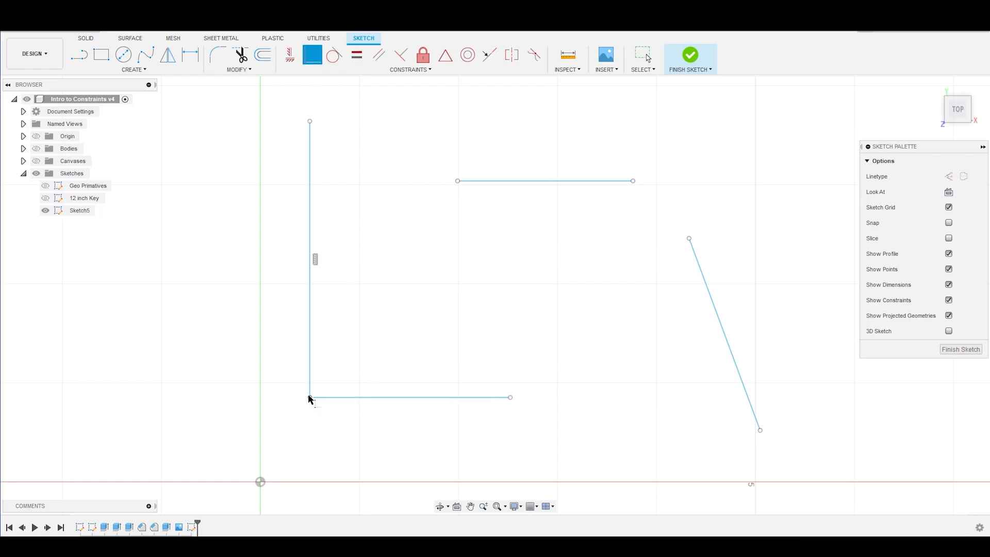
{"action": "key", "text": "Escape"}
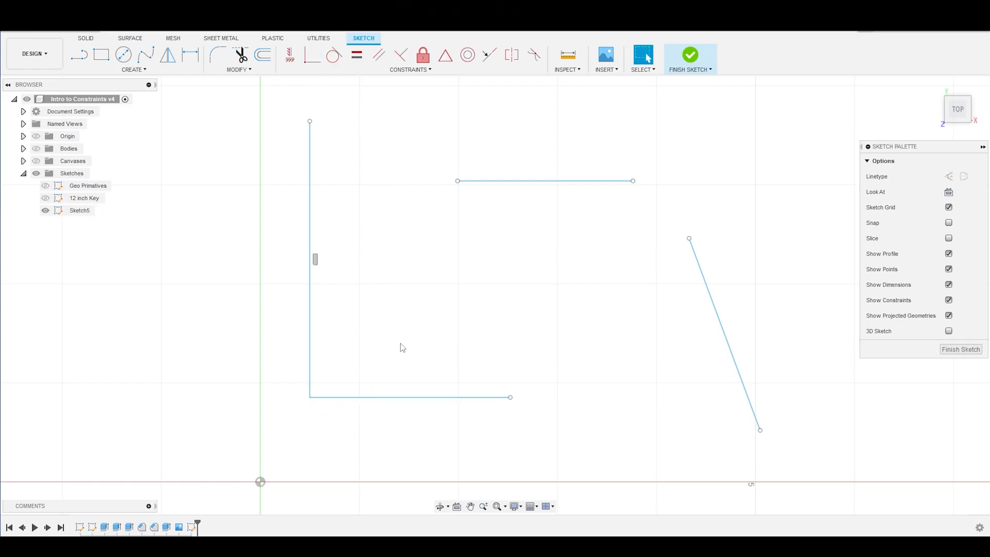
- Attach the lower line's free endpoint to the middle portion of the right slanted line as a coincident point
{"action": "mouse_move", "coordinate": [511, 398]}
{"action": "left_mouse_down"}
{"action": "mouse_move", "coordinate": [493, 327]}
{"action": "mouse_move", "coordinate": [709, 308]}
{"action": "mouse_move", "coordinate": [695, 257]}
{"action": "mouse_move", "coordinate": [710, 298]}
{"action": "mouse_move", "coordinate": [705, 272]}
{"action": "mouse_move", "coordinate": [674, 288]}
{"action": "mouse_move", "coordinate": [701, 278]}
{"action": "mouse_move", "coordinate": [700, 269]}
{"action": "mouse_move", "coordinate": [669, 281]}
{"action": "mouse_move", "coordinate": [679, 323]}
{"action": "mouse_move", "coordinate": [669, 302]}
{"action": "left_mouse_up"}
{"action": "mouse_move", "coordinate": [662, 279]}
{"action": "left_mouse_down"}
{"action": "mouse_move", "coordinate": [678, 355]}
{"action": "mouse_move", "coordinate": [657, 293]}
{"action": "mouse_move", "coordinate": [667, 312]}
{"action": "mouse_move", "coordinate": [700, 303]}
{"action": "left_mouse_up"}
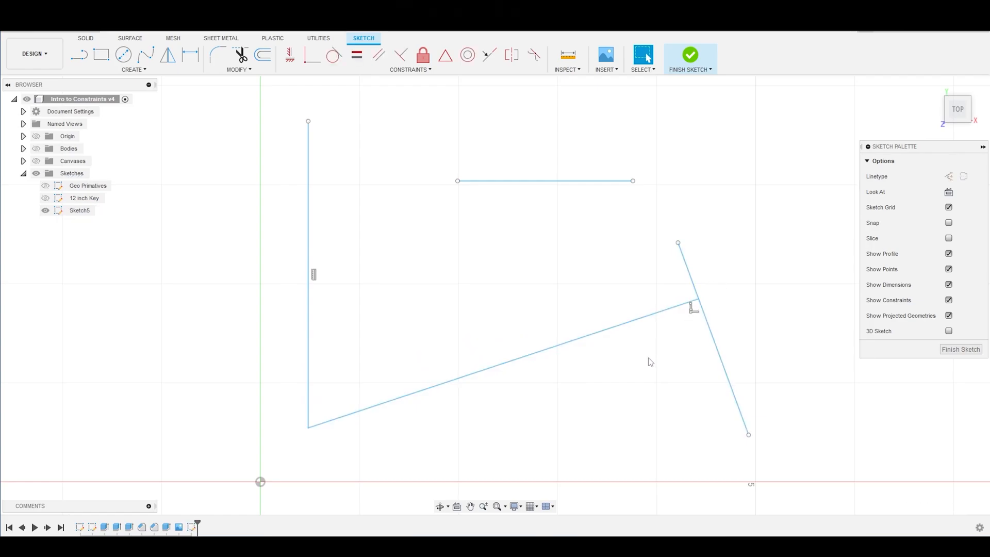
{"action": "scroll", "coordinate": [535, 307], "scroll_direction": "down", "scroll_amount": 1}
{"action": "scroll", "coordinate": [509, 346], "scroll_direction": "up", "scroll_amount": 2}
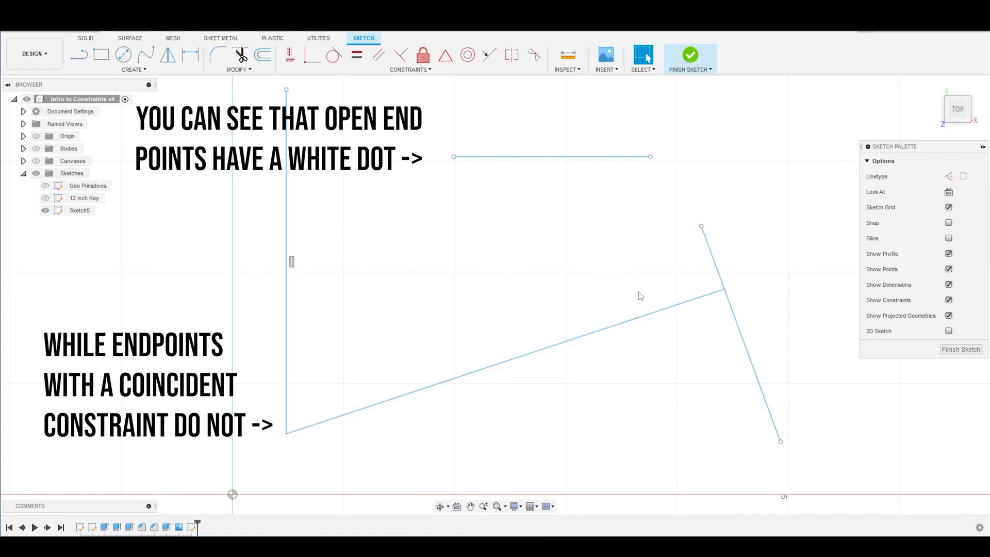
- Delete the coincident constraint between the lower line's endpoint and the right slanted line, and pull the endpoint down and away
{"action": "left_click", "coordinate": [725, 291]}
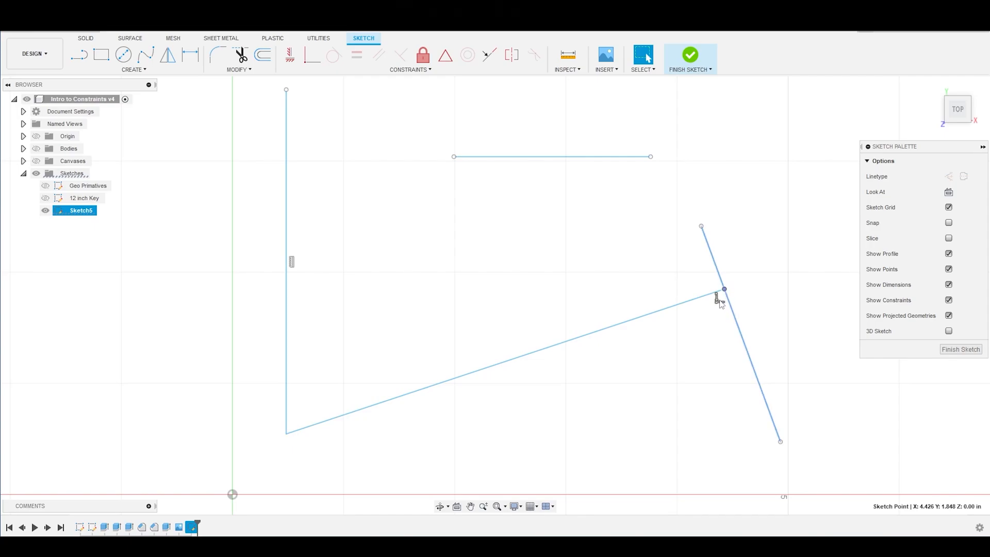
{"action": "left_click", "coordinate": [717, 299]}
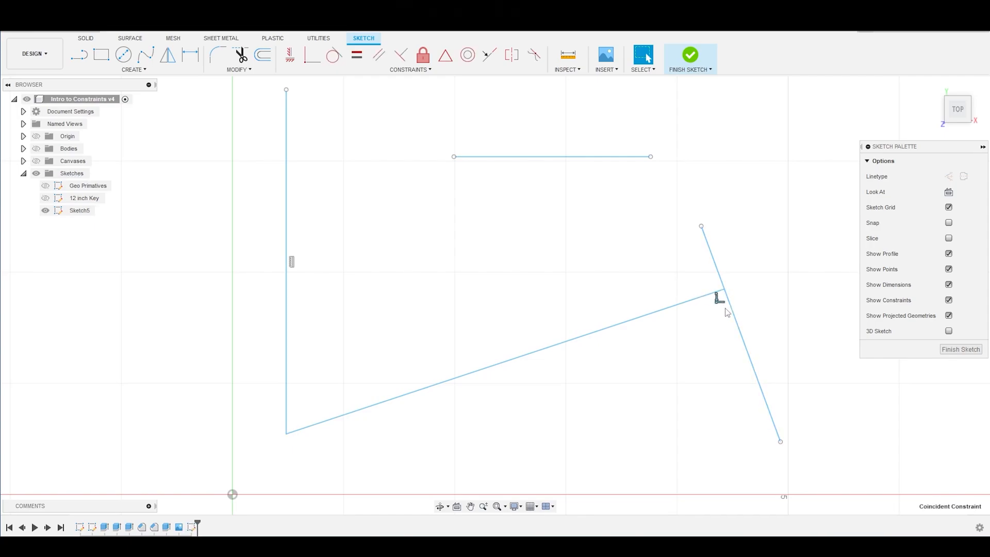
{"action": "key", "text": "Delete"}
{"action": "left_click_drag", "start_coordinate": [725, 290], "coordinate": [633, 410]}
{"action": "scroll", "coordinate": [291, 434], "scroll_direction": "up", "scroll_amount": 1}
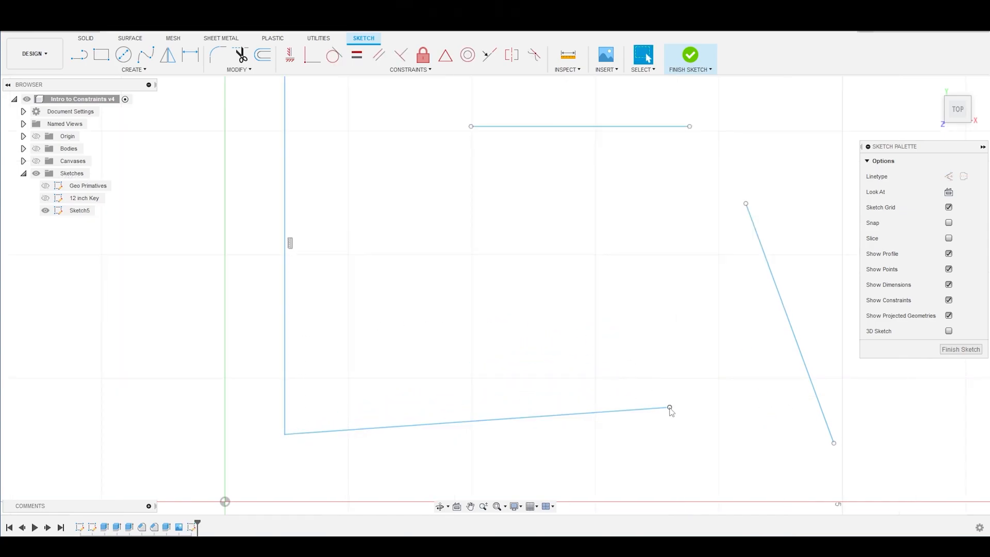
- Join the lower line's free endpoint to the right slanted line's lower endpoint, undoing the first attempt and repeating the move
{"action": "left_click_drag", "start_coordinate": [670, 407], "coordinate": [834, 444]}
{"action": "key", "text": "ctrl+z"}
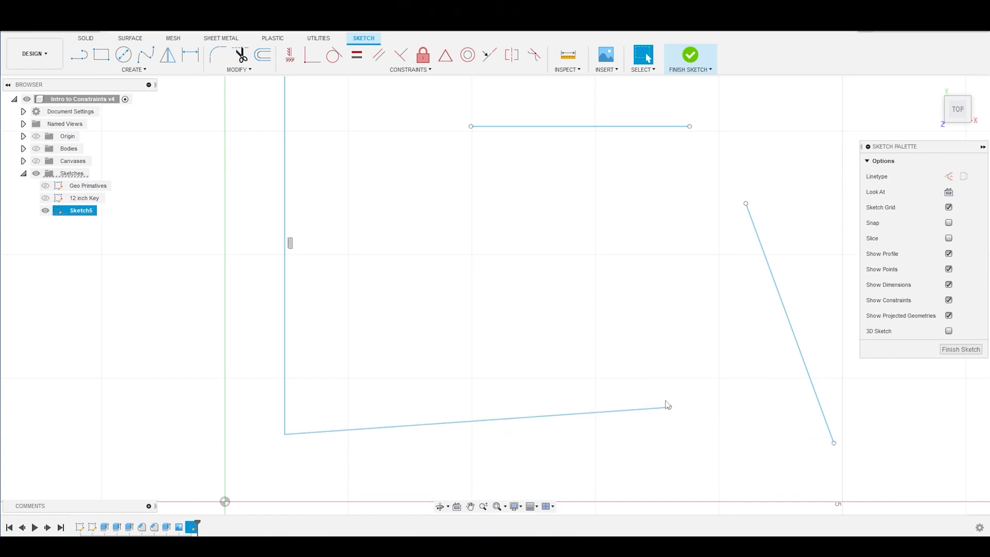
{"action": "left_click_drag", "start_coordinate": [670, 408], "coordinate": [834, 444]}
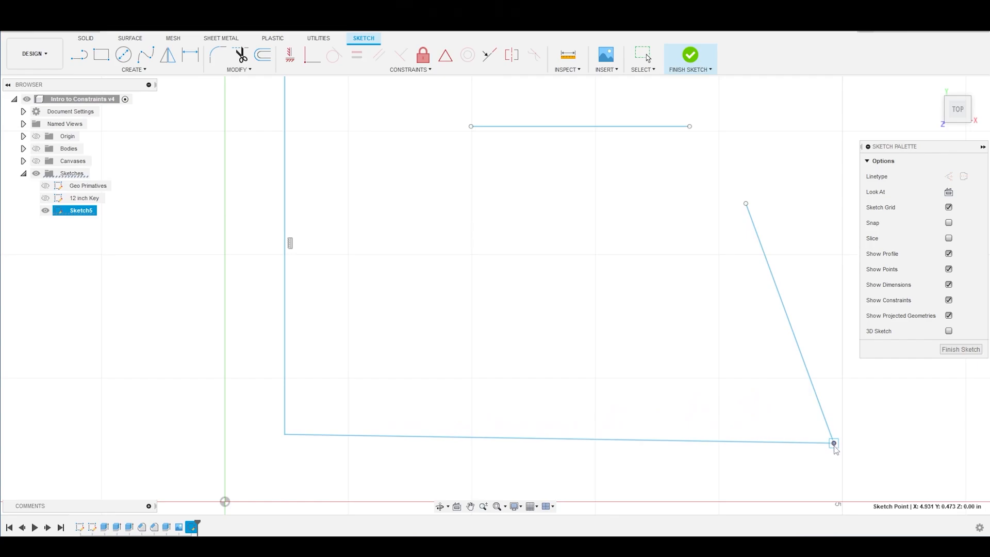
- Join the upper line's left endpoint to the left line's top endpoint with a coincident constraint, closing the four-sided outline
{"action": "left_click_drag", "start_coordinate": [834, 446], "coordinate": [834, 445]}
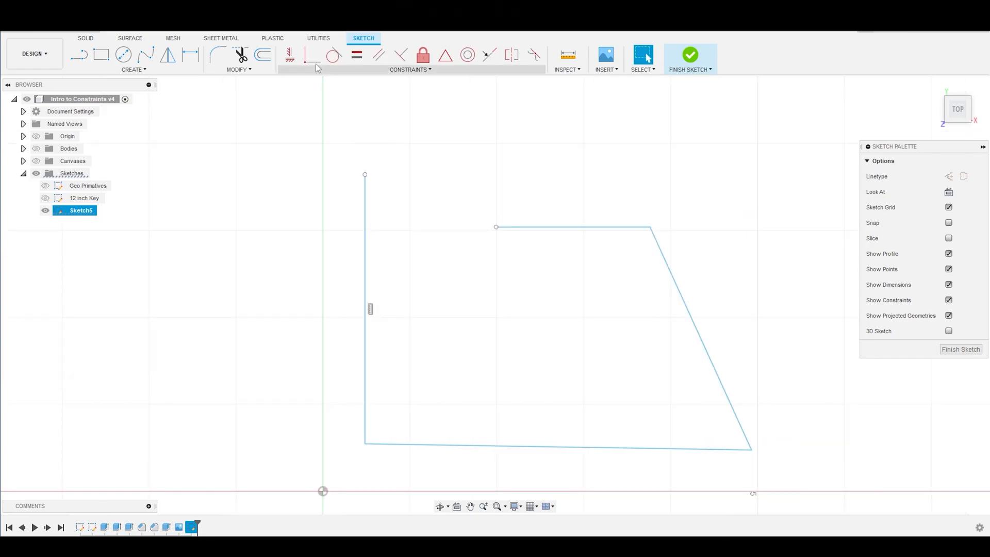
{"action": "left_click", "coordinate": [314, 57]}
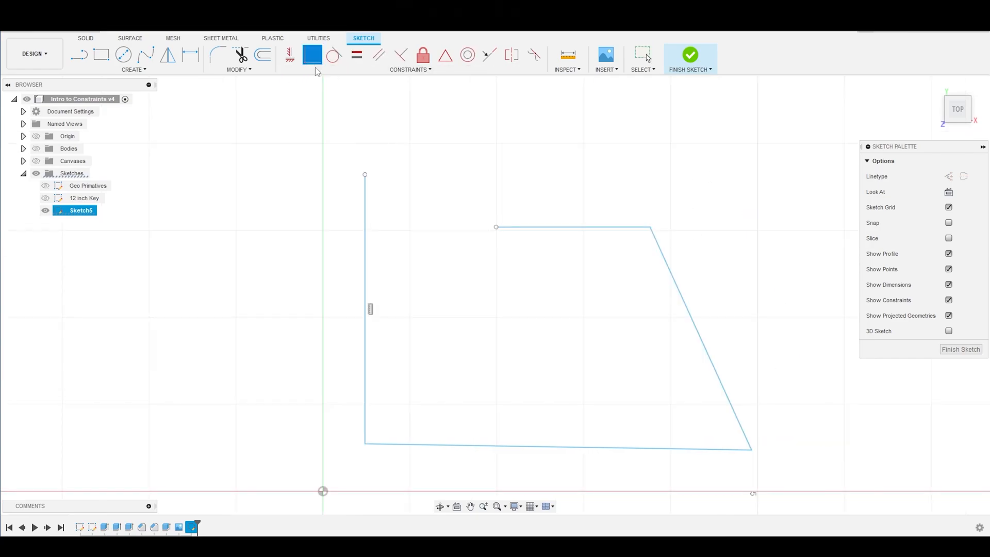
{"action": "left_click", "coordinate": [365, 175]}
{"action": "left_click", "coordinate": [497, 227]}
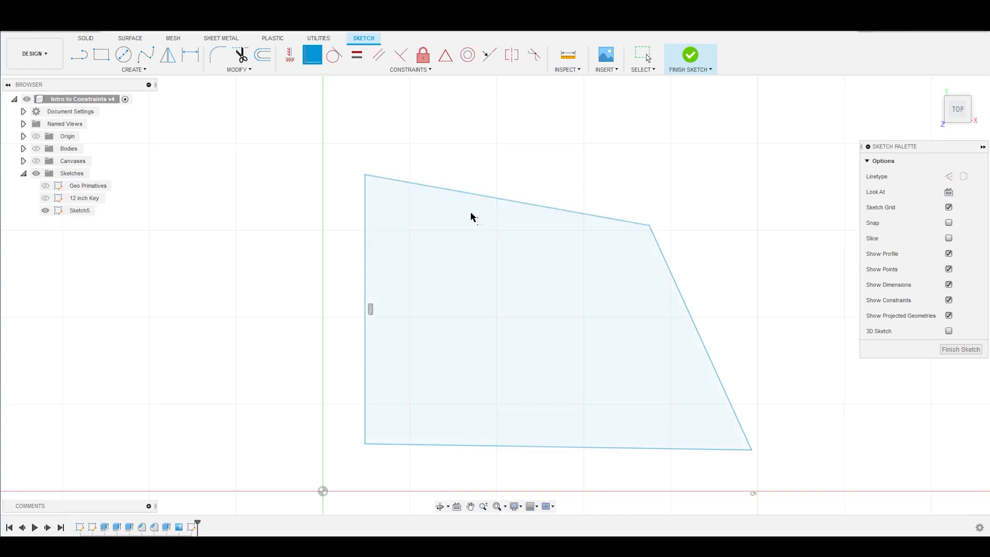
{"action": "key", "text": "Escape"}
{"action": "scroll", "coordinate": [480, 155], "scroll_direction": "down", "scroll_amount": 1}
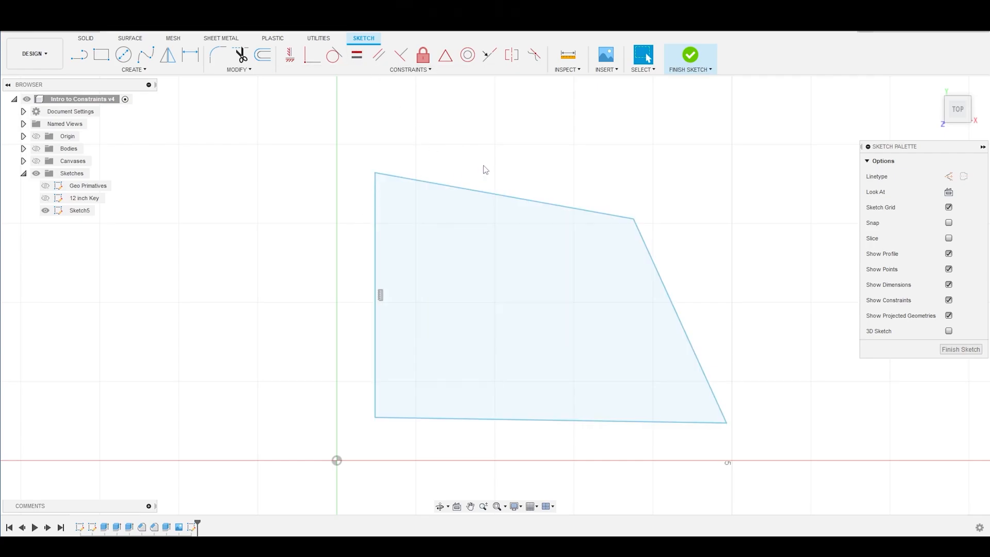
{"action": "scroll", "coordinate": [571, 158], "scroll_direction": "up", "scroll_amount": 1}
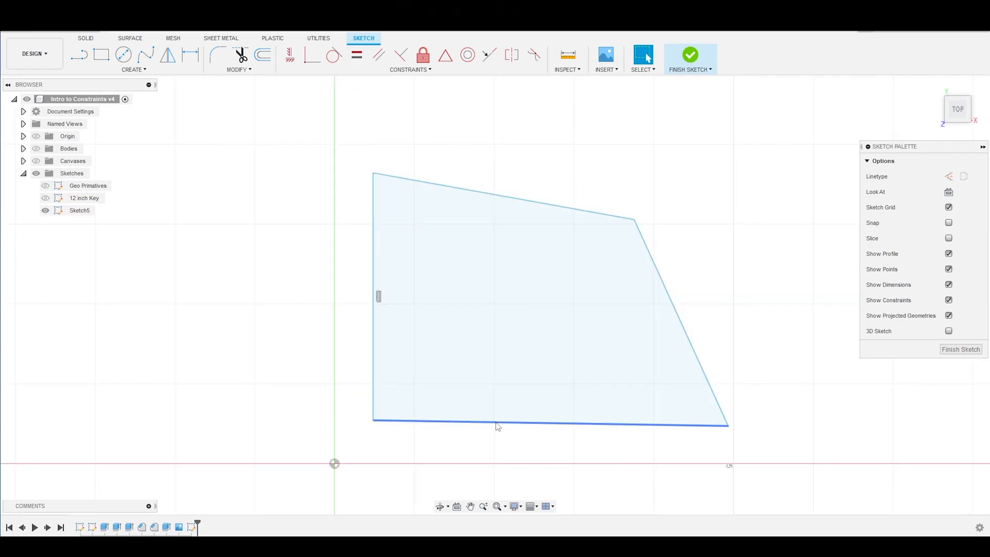
- Apply an equal constraint to the left vertical and right slanted lines, and pull the outline's upper-left corner outward and down
{"action": "left_click", "coordinate": [374, 333]}
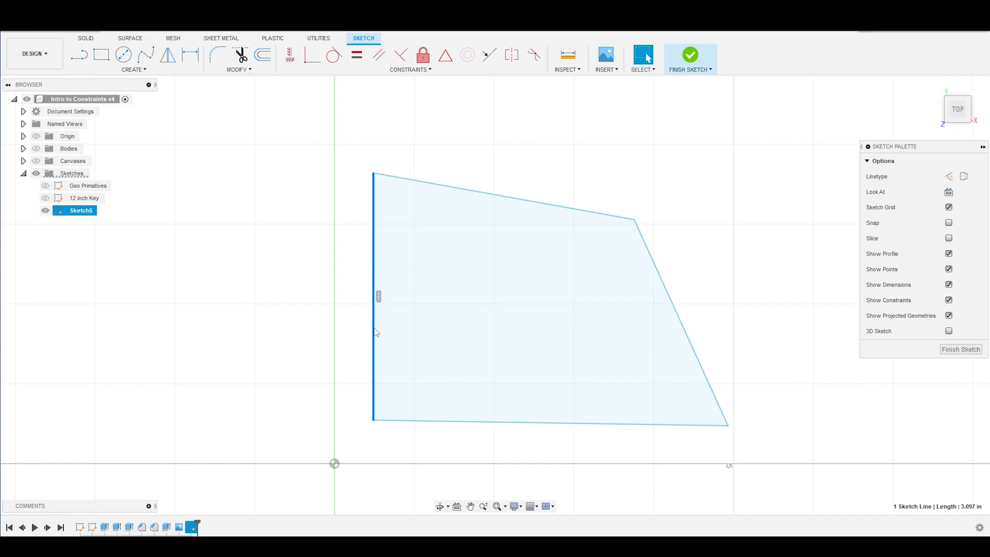
{"action": "left_click", "coordinate": [667, 293], "text": "shift"}
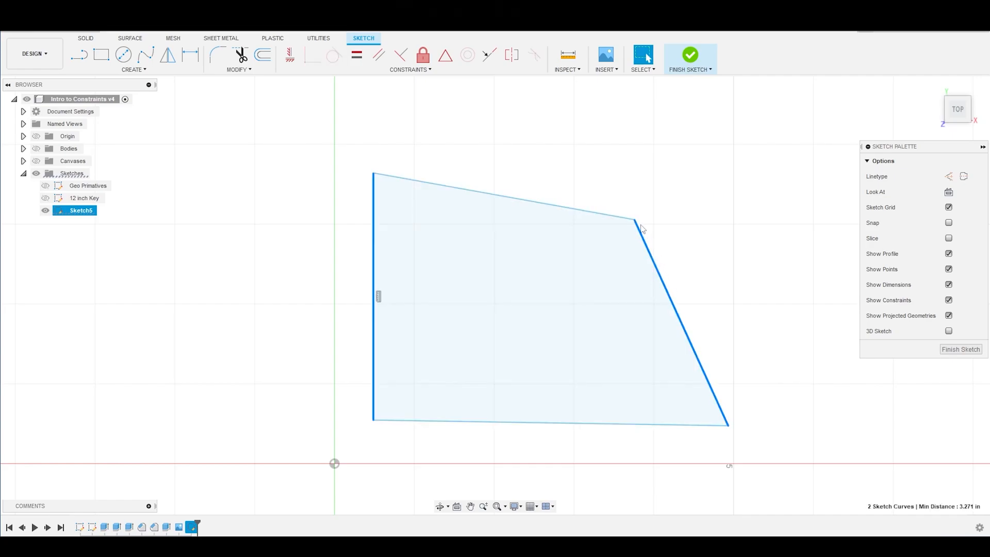
{"action": "left_click", "coordinate": [358, 58]}
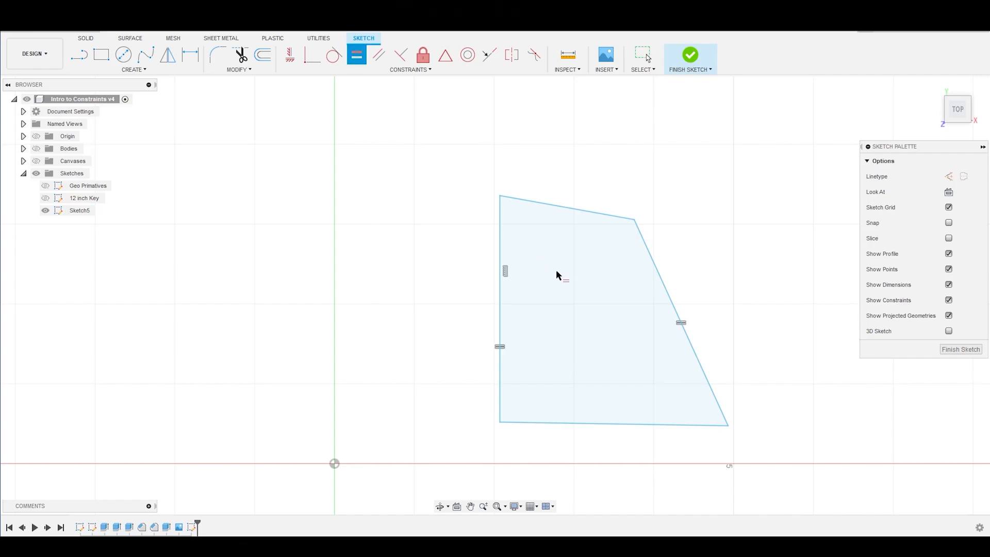
{"action": "key", "text": "Escape"}
{"action": "mouse_move", "coordinate": [501, 197]}
{"action": "left_mouse_down"}
{"action": "mouse_move", "coordinate": [496, 147]}
{"action": "mouse_move", "coordinate": [501, 178]}
{"action": "mouse_move", "coordinate": [455, 274]}
{"action": "mouse_move", "coordinate": [419, 208]}
{"action": "mouse_move", "coordinate": [433, 240]}
{"action": "mouse_move", "coordinate": [467, 164]}
{"action": "mouse_move", "coordinate": [477, 227]}
{"action": "mouse_move", "coordinate": [450, 204]}
{"action": "mouse_move", "coordinate": [346, 191]}
{"action": "mouse_move", "coordinate": [421, 180]}
{"action": "mouse_move", "coordinate": [453, 220]}
{"action": "mouse_move", "coordinate": [439, 213]}
{"action": "left_mouse_up"}
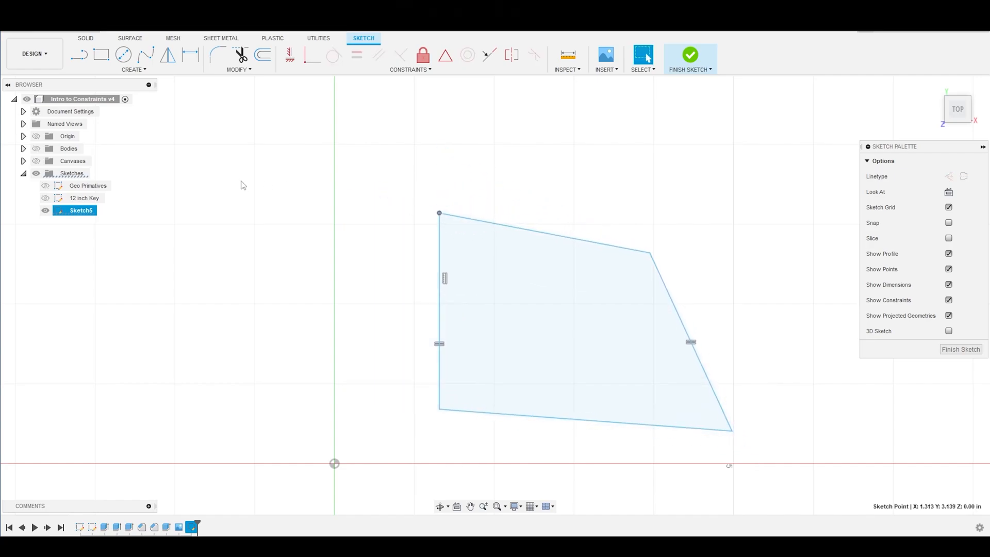
- Draw two center-diameter circles left of the outline, a larger one above a smaller one
{"action": "left_click", "coordinate": [123, 54]}
{"action": "left_click", "coordinate": [248, 237]}
{"action": "left_click", "coordinate": [293, 208]}
{"action": "key", "text": "Escape"}
{"action": "left_click", "coordinate": [124, 56]}
{"action": "left_click", "coordinate": [252, 400]}
{"action": "left_click", "coordinate": [280, 381]}
{"action": "key", "text": "Escape"}
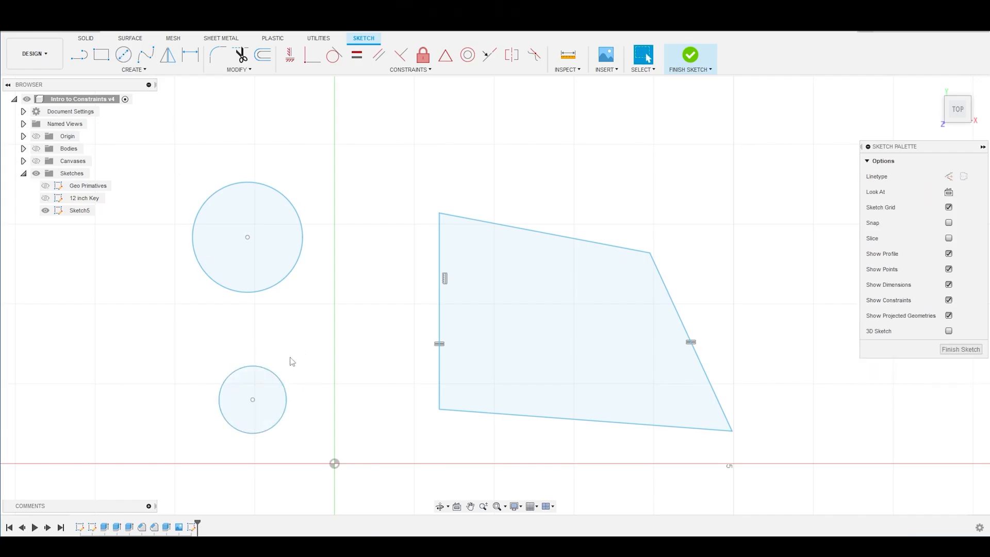
- Make the two circles equal and try resizing the upper one, and undo both changes
{"action": "left_click", "coordinate": [285, 384]}
{"action": "left_click", "coordinate": [278, 290], "text": "ctrl"}
{"action": "left_click", "coordinate": [361, 57]}
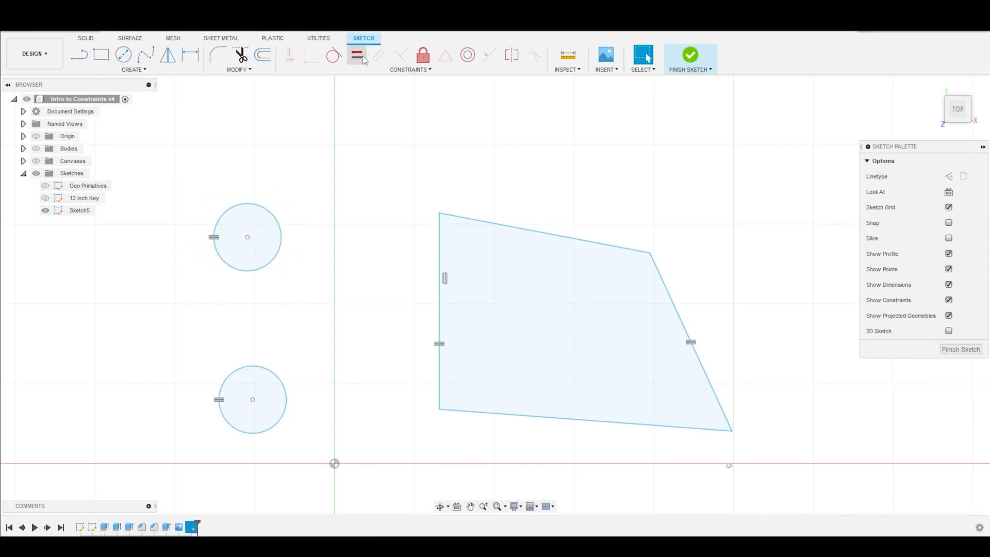
{"action": "left_click_drag", "start_coordinate": [282, 243], "coordinate": [310, 244]}
{"action": "left_click", "coordinate": [341, 252]}
{"action": "key", "text": "ctrl+z"}
{"action": "key", "text": "ctrl+z"}
- Draw a third, small circle near the vertical axis above the others, and move it up and to the right
{"action": "left_click", "coordinate": [123, 54]}
{"action": "left_click", "coordinate": [324, 172]}
{"action": "left_click", "coordinate": [351, 190]}
{"action": "key", "text": "Escape"}
{"action": "left_click_drag", "start_coordinate": [339, 168], "coordinate": [381, 145]}
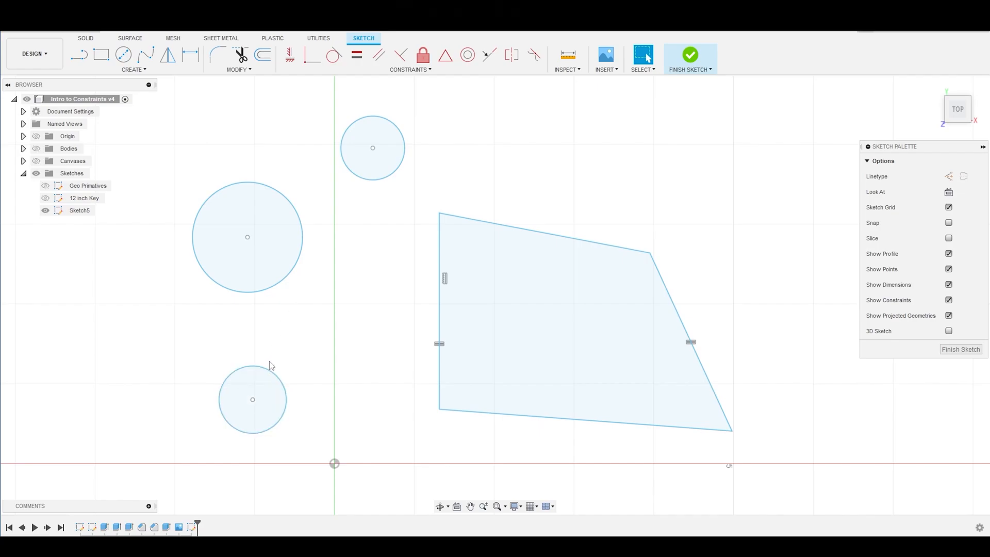
- Apply an equal constraint to all three circles, and enlarge them together by resizing the upper-right one
{"action": "left_click", "coordinate": [271, 369]}
{"action": "left_click", "coordinate": [264, 291], "text": "shift"}
{"action": "left_click", "coordinate": [369, 182], "text": "shift"}
{"action": "left_click", "coordinate": [357, 55]}
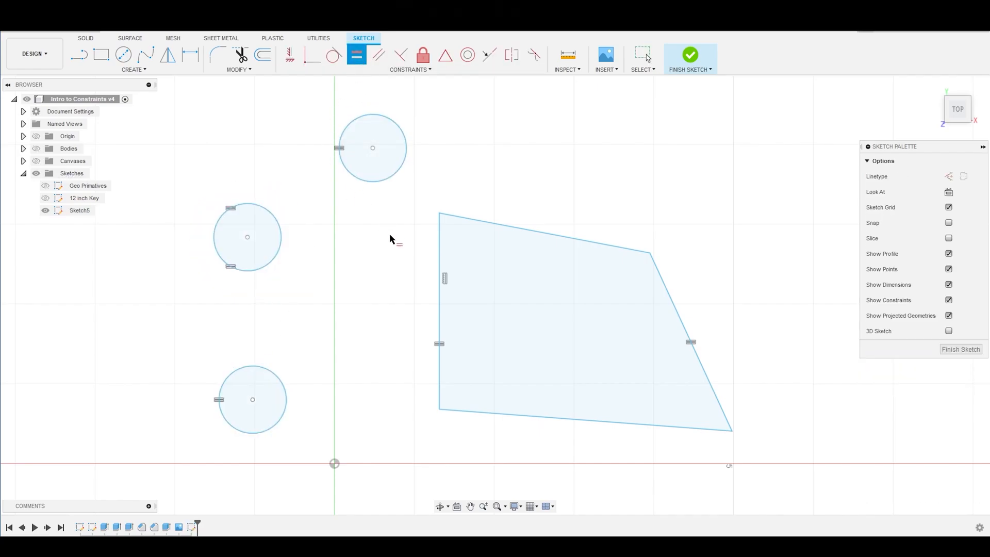
{"action": "left_click", "coordinate": [364, 177]}
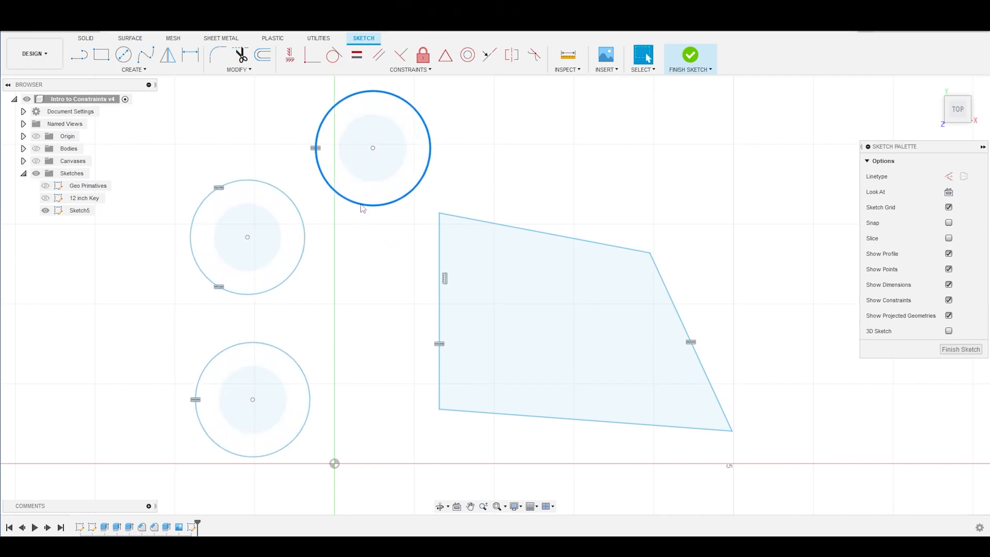
- Draw a fourth circle between the others, make it equal to the upper-right circle, and resize the linked set
{"action": "key", "text": "c"}
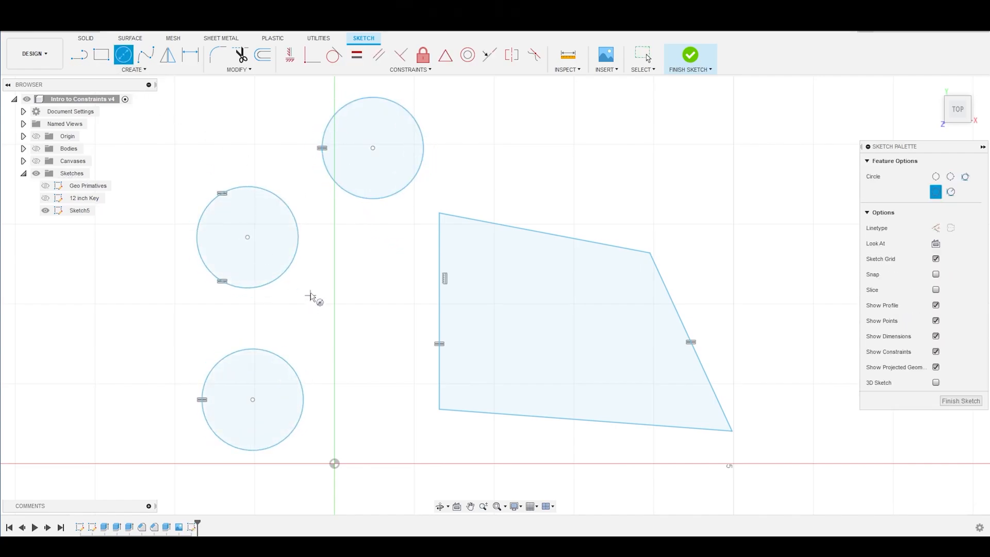
{"action": "left_click", "coordinate": [369, 341]}
{"action": "key", "text": "Escape"}
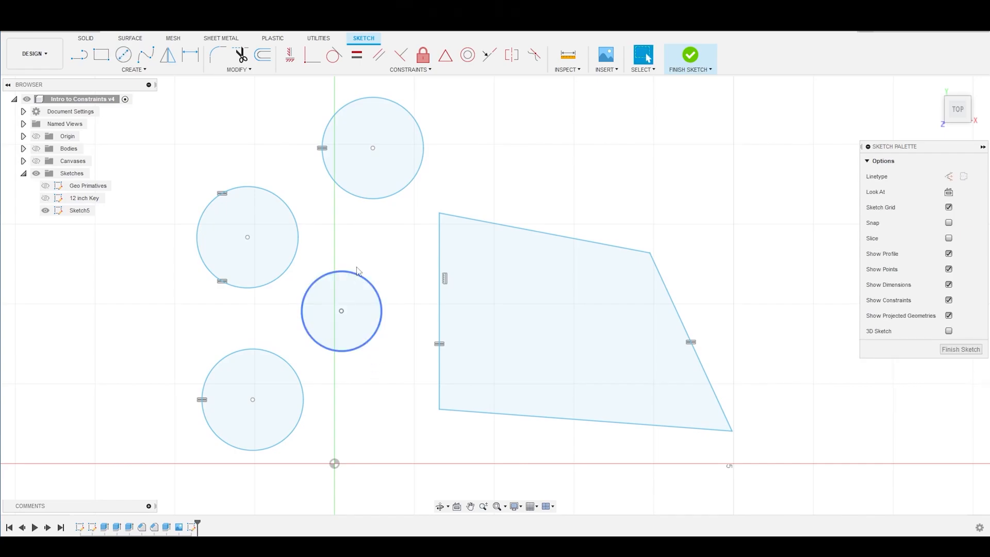
{"action": "left_click", "coordinate": [358, 274]}
{"action": "left_click", "coordinate": [362, 202]}
{"action": "left_click", "coordinate": [361, 56]}
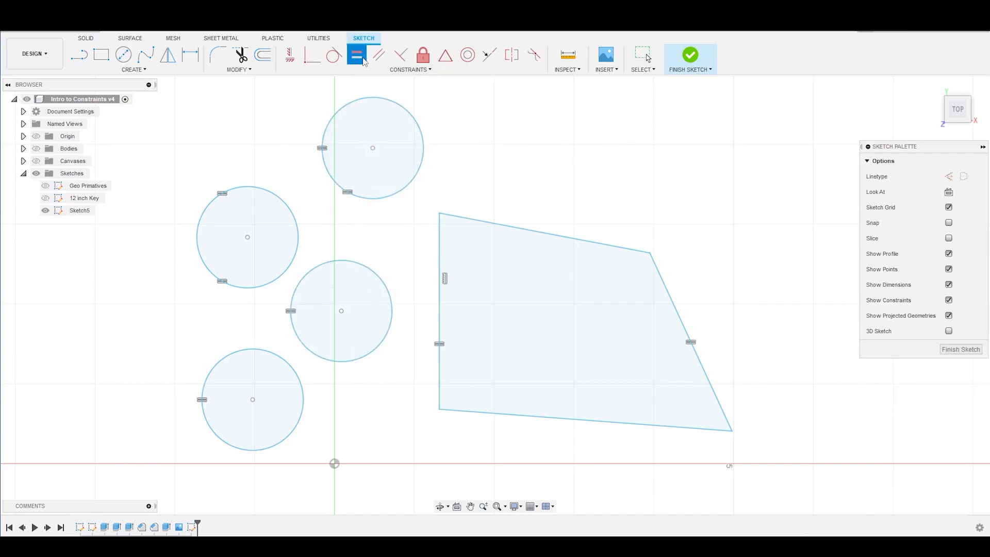
{"action": "key", "text": "Escape"}
{"action": "mouse_move", "coordinate": [363, 265]}
{"action": "left_mouse_down"}
{"action": "mouse_move", "coordinate": [348, 251]}
{"action": "mouse_move", "coordinate": [371, 281]}
{"action": "mouse_move", "coordinate": [348, 268]}
{"action": "left_mouse_up"}
- Delete the middle, upper-right and lower circles, keeping only the upper-left one
{"action": "left_click", "coordinate": [364, 279]}
{"action": "key", "text": "Delete"}
{"action": "left_click", "coordinate": [355, 191]}
{"action": "key", "text": "Delete"}
{"action": "left_click", "coordinate": [276, 366]}
{"action": "key", "text": "Delete"}
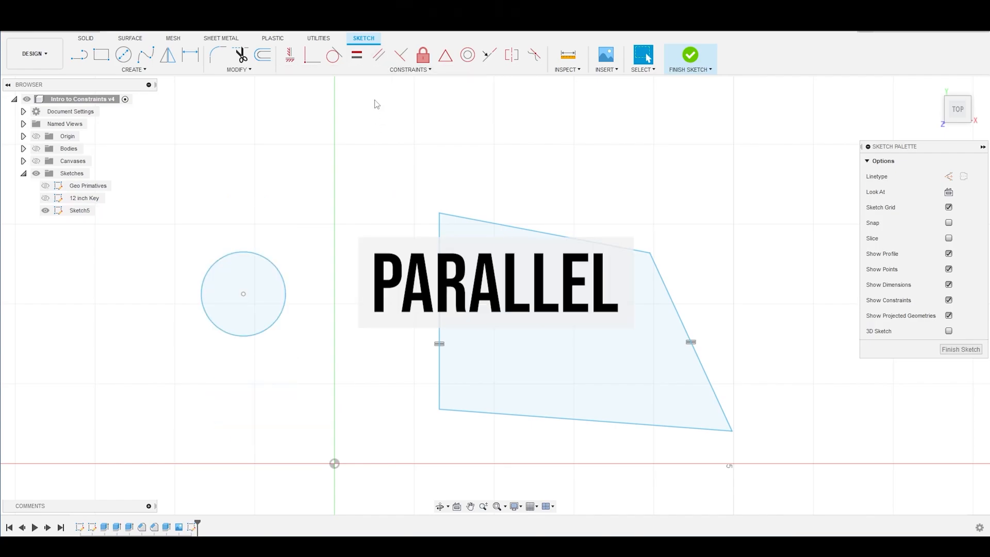
- Widen the outline by moving its left line outward, and raise the upper end of the right slanted line
{"action": "left_click", "coordinate": [379, 55]}
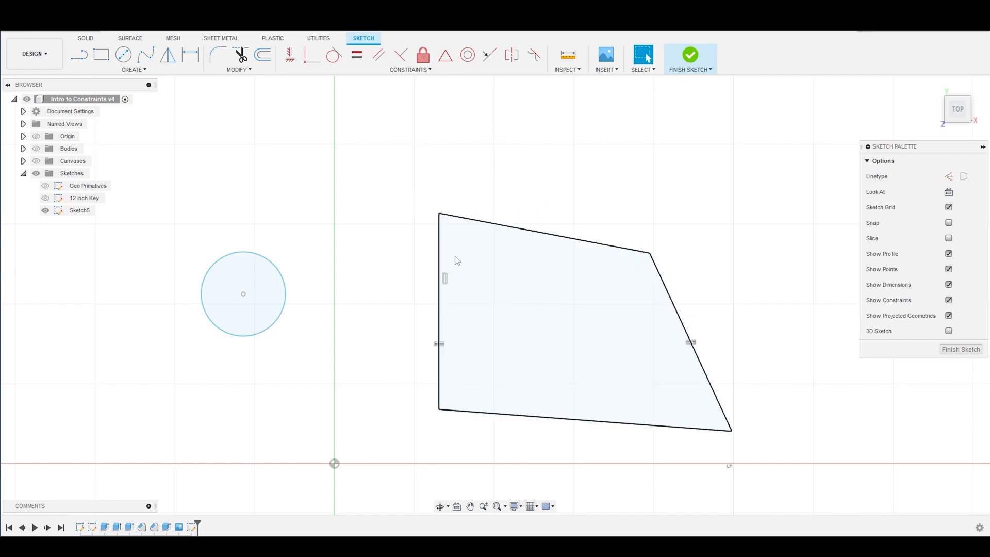
{"action": "left_click_drag", "start_coordinate": [442, 241], "coordinate": [405, 236]}
{"action": "mouse_move", "coordinate": [649, 254]}
{"action": "left_mouse_down"}
{"action": "mouse_move", "coordinate": [619, 250]}
{"action": "mouse_move", "coordinate": [687, 223]}
{"action": "mouse_move", "coordinate": [655, 230]}
{"action": "left_mouse_up"}
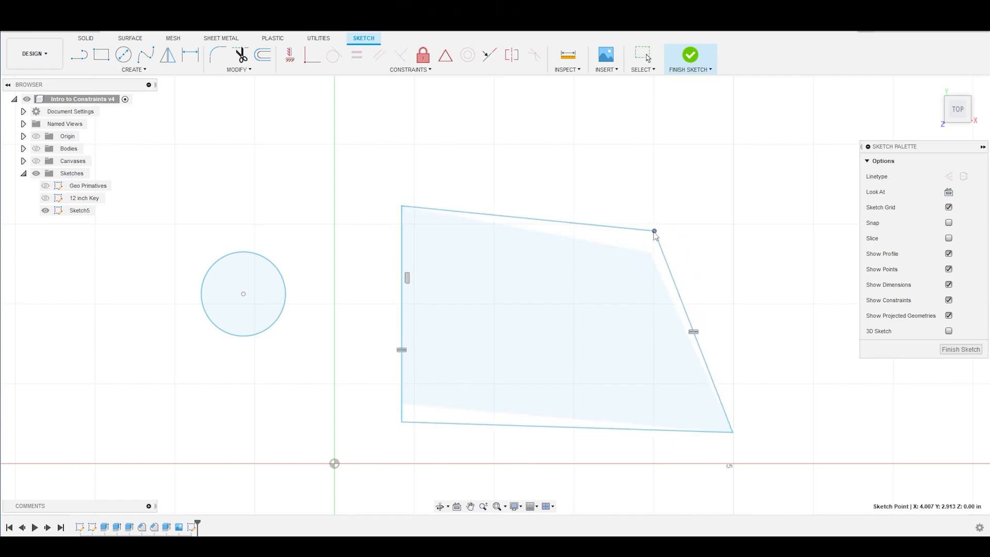
{"action": "left_click", "coordinate": [403, 241]}
{"action": "left_click", "coordinate": [647, 207]}
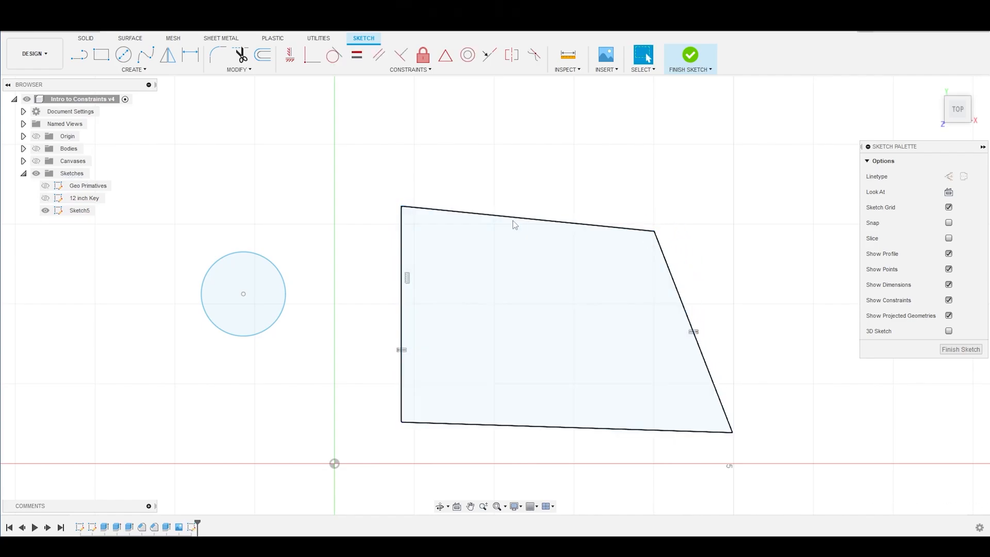
- Apply a parallel constraint between the right slanted line and the left vertical line
{"action": "left_click", "coordinate": [674, 275]}
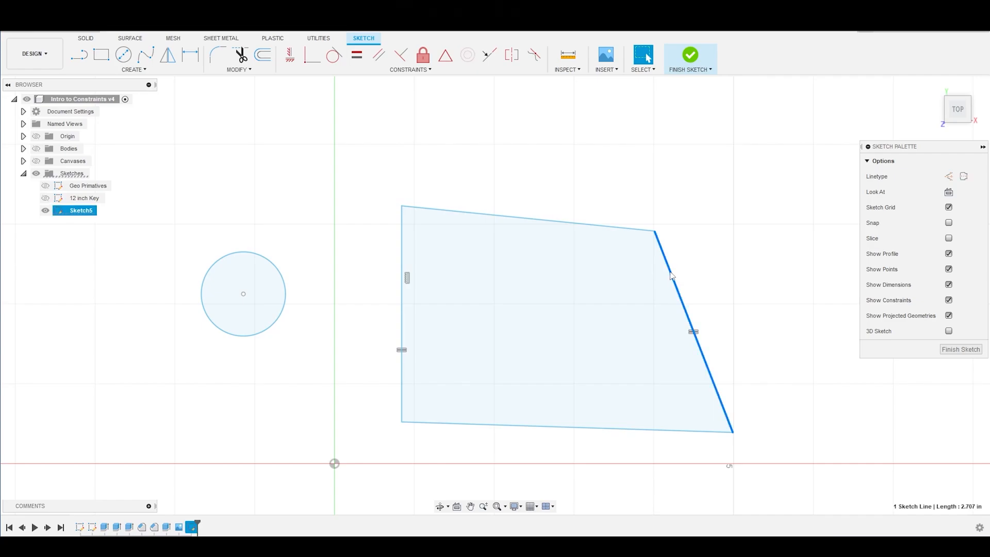
{"action": "left_click", "coordinate": [401, 250], "text": "shift"}
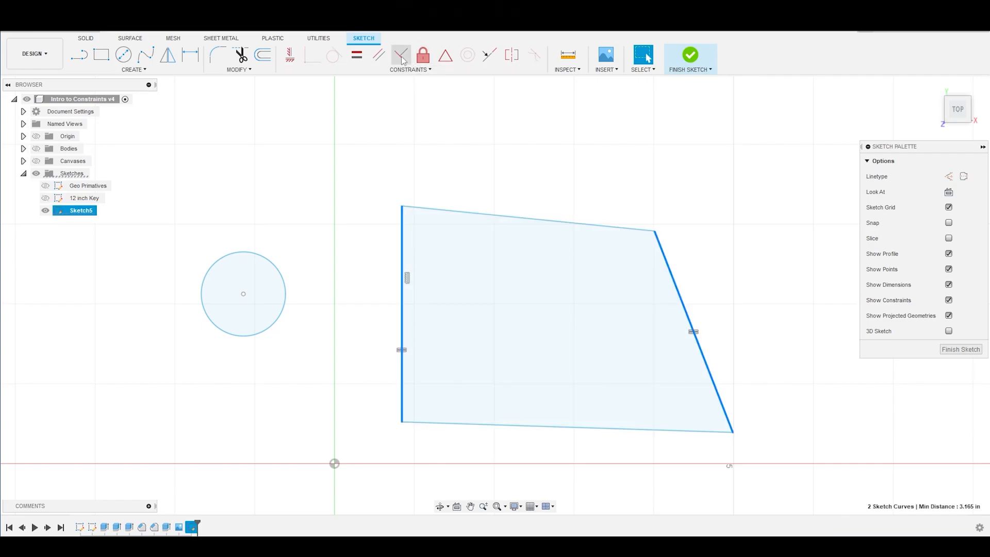
{"action": "left_click", "coordinate": [385, 58]}
{"action": "key", "text": "Escape"}
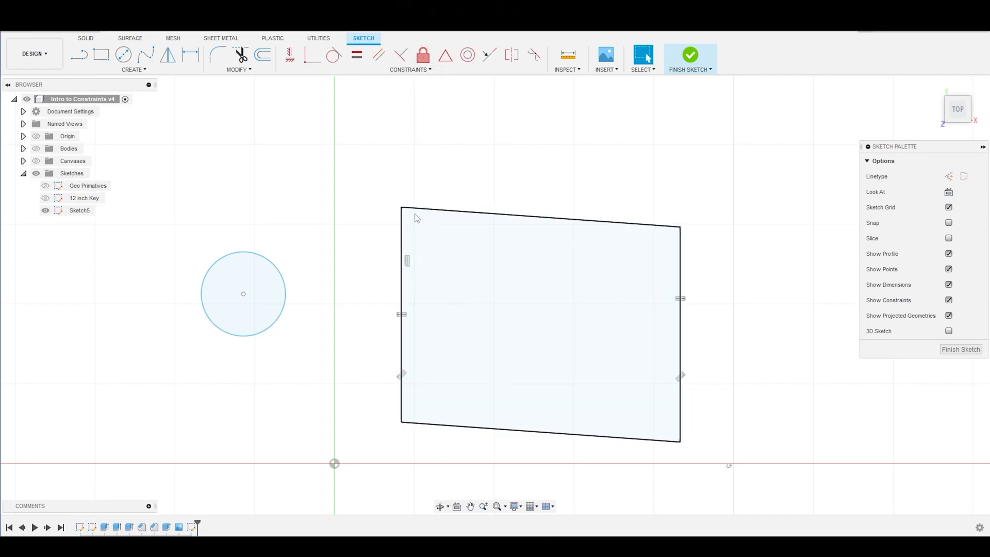
- Reposition the upper-left and upper-right corners to test the parallel sides, making the shape a narrower, steeper parallelogram
{"action": "mouse_move", "coordinate": [402, 208]}
{"action": "left_mouse_down"}
{"action": "mouse_move", "coordinate": [397, 135]}
{"action": "mouse_move", "coordinate": [402, 208]}
{"action": "mouse_move", "coordinate": [401, 133]}
{"action": "mouse_move", "coordinate": [421, 122]}
{"action": "mouse_move", "coordinate": [407, 231]}
{"action": "mouse_move", "coordinate": [410, 150]}
{"action": "mouse_move", "coordinate": [347, 189]}
{"action": "mouse_move", "coordinate": [356, 264]}
{"action": "mouse_move", "coordinate": [382, 192]}
{"action": "mouse_move", "coordinate": [435, 154]}
{"action": "mouse_move", "coordinate": [380, 137]}
{"action": "mouse_move", "coordinate": [389, 194]}
{"action": "left_mouse_up"}
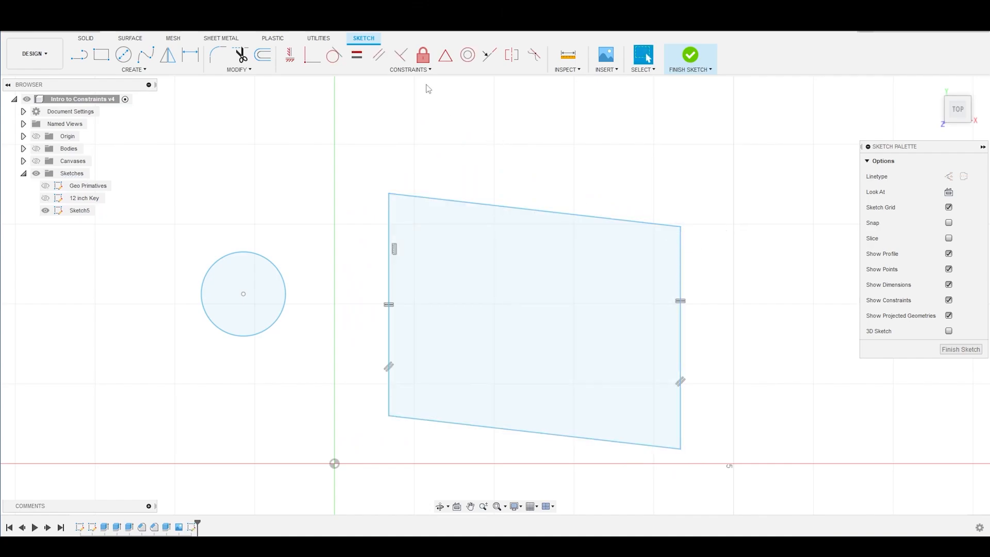
{"action": "left_click_drag", "start_coordinate": [389, 194], "coordinate": [374, 139]}
{"action": "left_click_drag", "start_coordinate": [680, 226], "coordinate": [592, 238]}
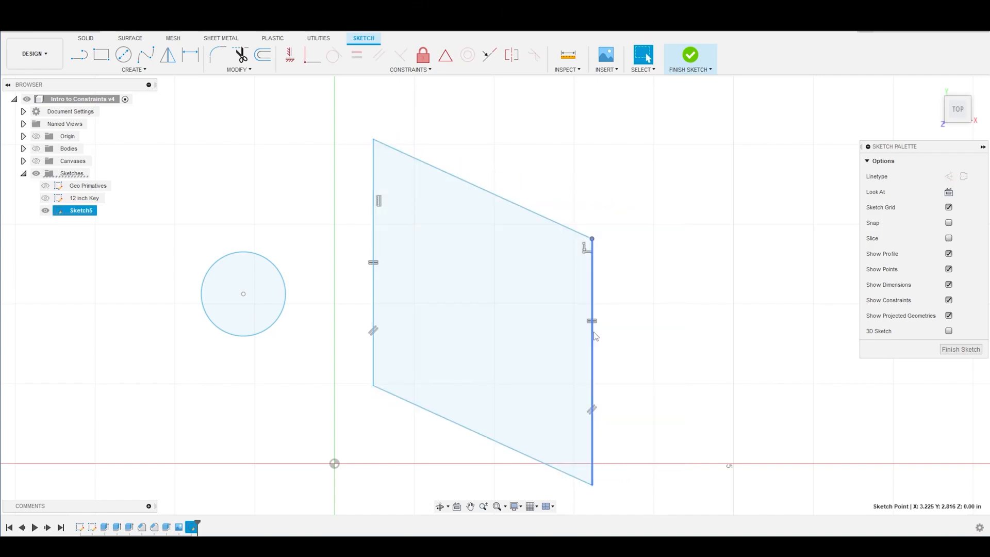
{"action": "mouse_move", "coordinate": [373, 140]}
{"action": "left_mouse_down"}
{"action": "mouse_move", "coordinate": [388, 229]}
{"action": "mouse_move", "coordinate": [356, 149]}
{"action": "mouse_move", "coordinate": [449, 165]}
{"action": "mouse_move", "coordinate": [381, 187]}
{"action": "mouse_move", "coordinate": [385, 217]}
{"action": "mouse_move", "coordinate": [393, 186]}
{"action": "left_mouse_up"}
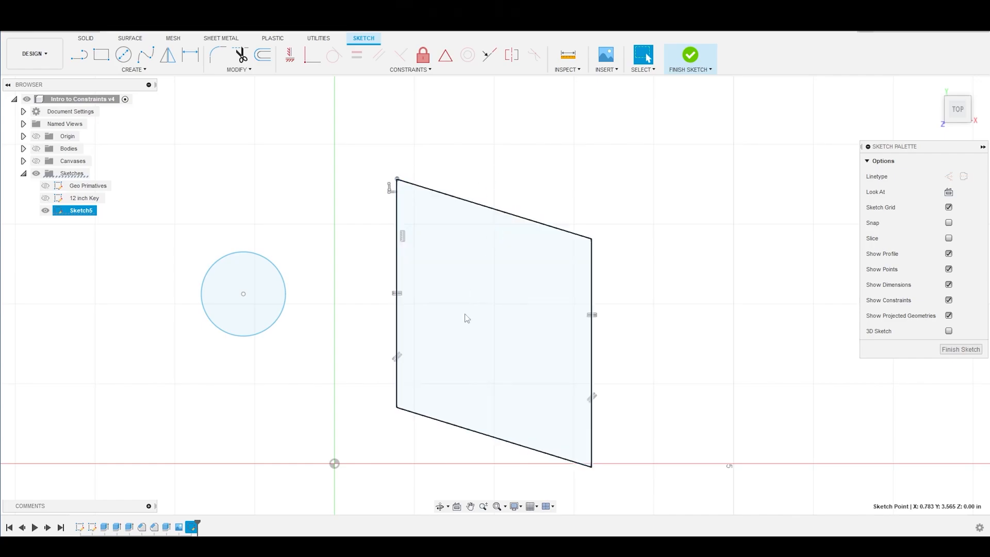
{"action": "left_click", "coordinate": [488, 124]}
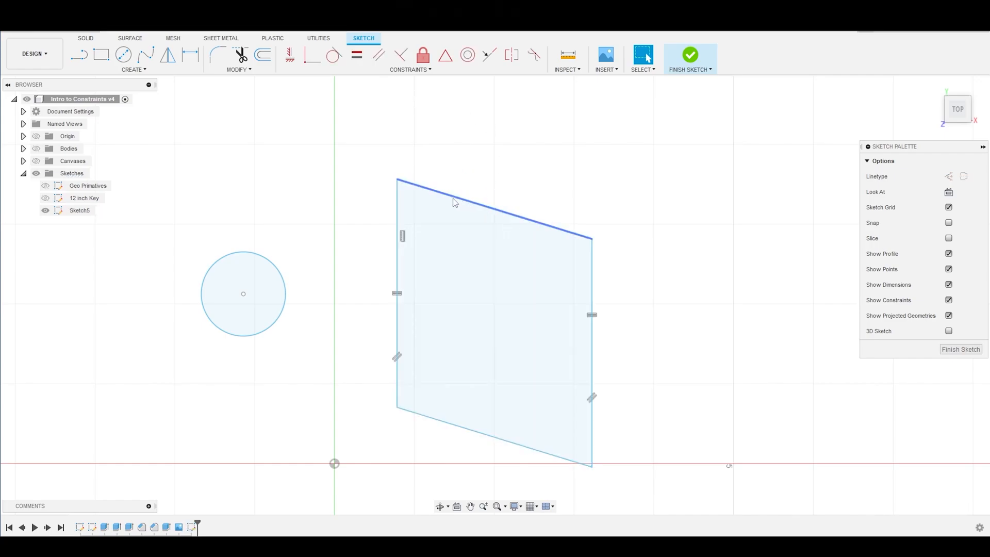
{"action": "mouse_move", "coordinate": [398, 180]}
{"action": "left_mouse_down"}
{"action": "mouse_move", "coordinate": [402, 148]}
{"action": "mouse_move", "coordinate": [407, 193]}
{"action": "mouse_move", "coordinate": [382, 177]}
{"action": "mouse_move", "coordinate": [401, 157]}
{"action": "left_mouse_up"}
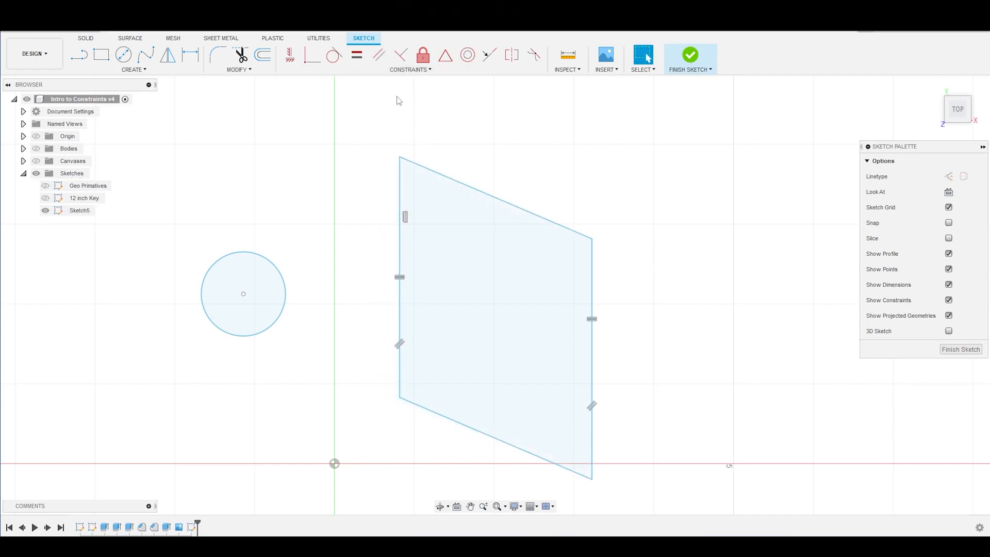
- Try to add a parallel constraint between the upper and lower slanted lines
{"action": "left_click", "coordinate": [379, 55]}
{"action": "left_click", "coordinate": [454, 179]}
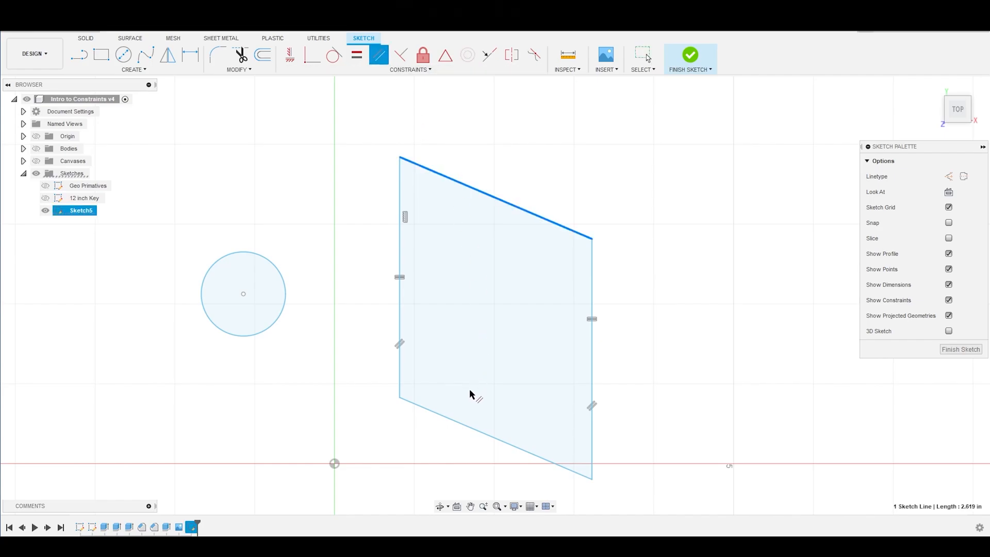
{"action": "left_click", "coordinate": [470, 430]}
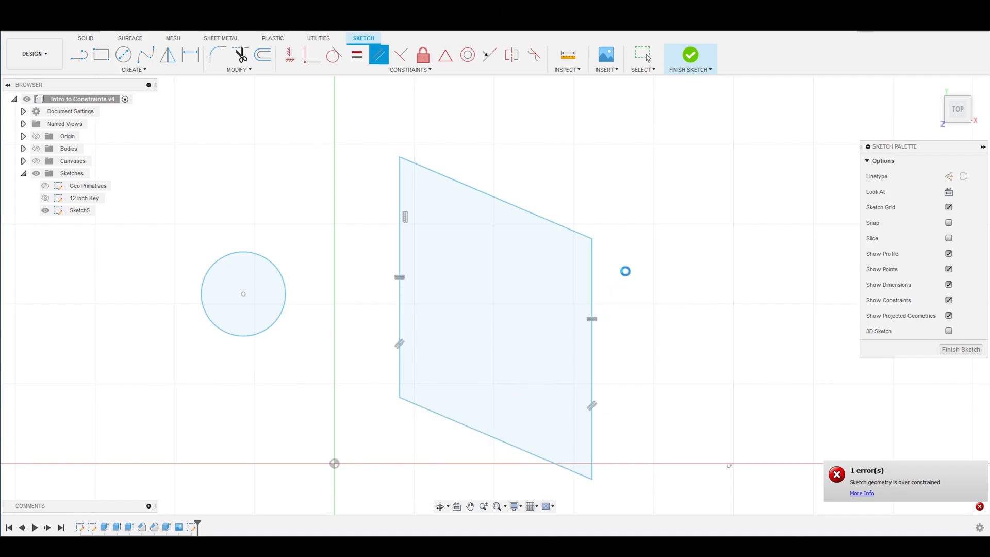
{"action": "key", "text": "Escape"}
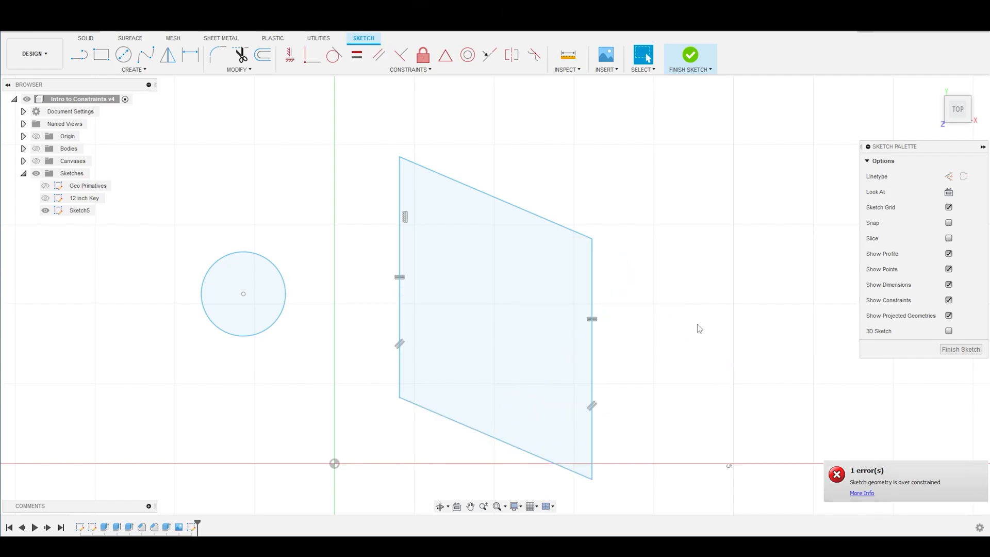
- Move the upper-left corner slightly outward and reposition the upper-right corner so the upper line slopes down to the right
{"action": "left_click_drag", "start_coordinate": [593, 239], "coordinate": [505, 107]}
{"action": "left_click_drag", "start_coordinate": [399, 156], "coordinate": [380, 146]}
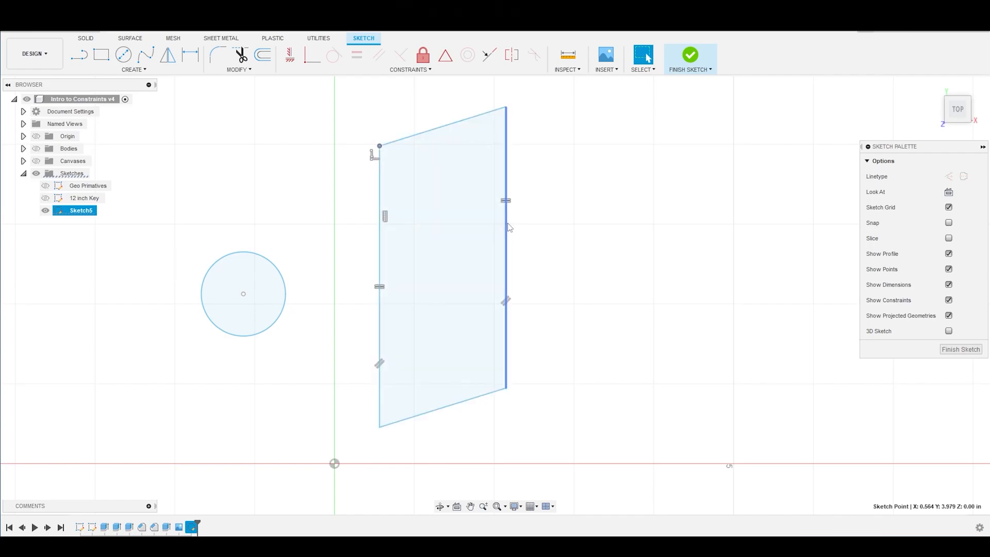
{"action": "mouse_move", "coordinate": [506, 108]}
{"action": "left_mouse_down"}
{"action": "mouse_move", "coordinate": [506, 84]}
{"action": "mouse_move", "coordinate": [496, 149]}
{"action": "left_mouse_up"}
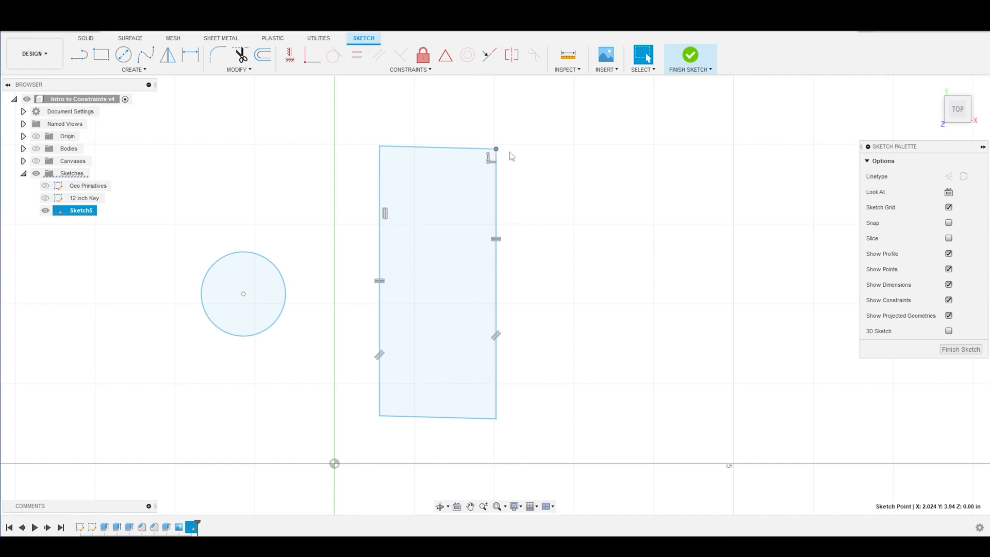
{"action": "left_click_drag", "start_coordinate": [496, 149], "coordinate": [556, 197]}
{"action": "left_click", "coordinate": [652, 213]}
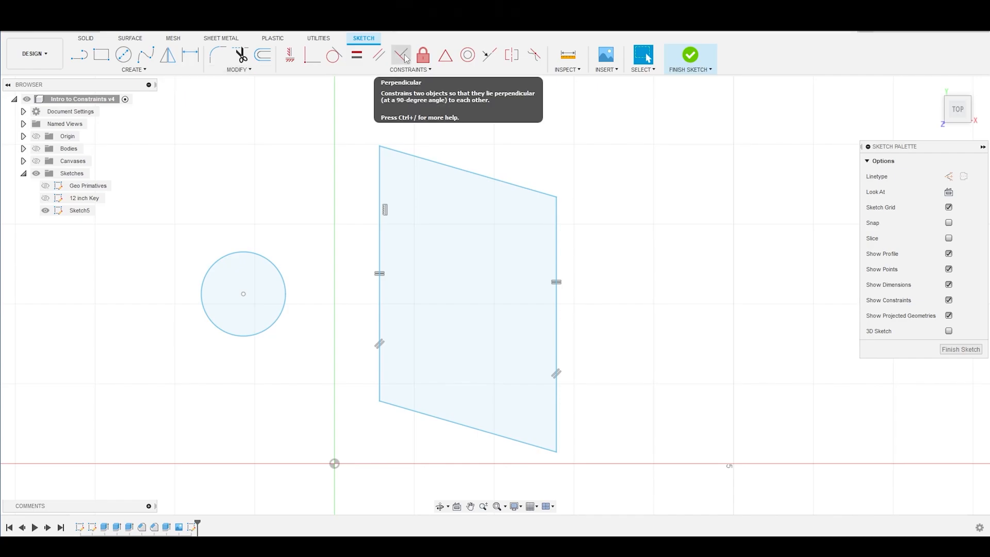
- Apply a perpendicular constraint between the left vertical line and the lower slanted line
{"action": "left_click", "coordinate": [380, 382]}
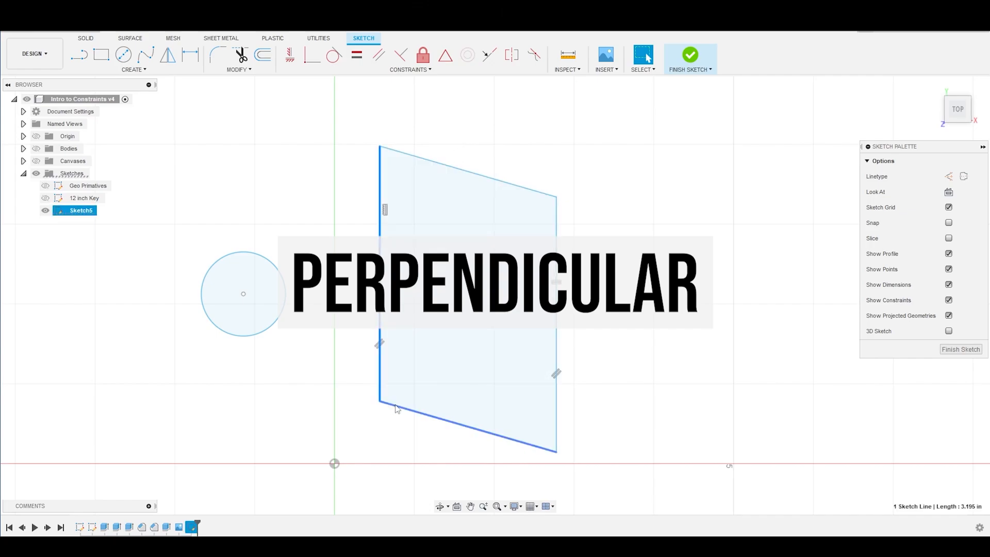
{"action": "left_click", "coordinate": [398, 410]}
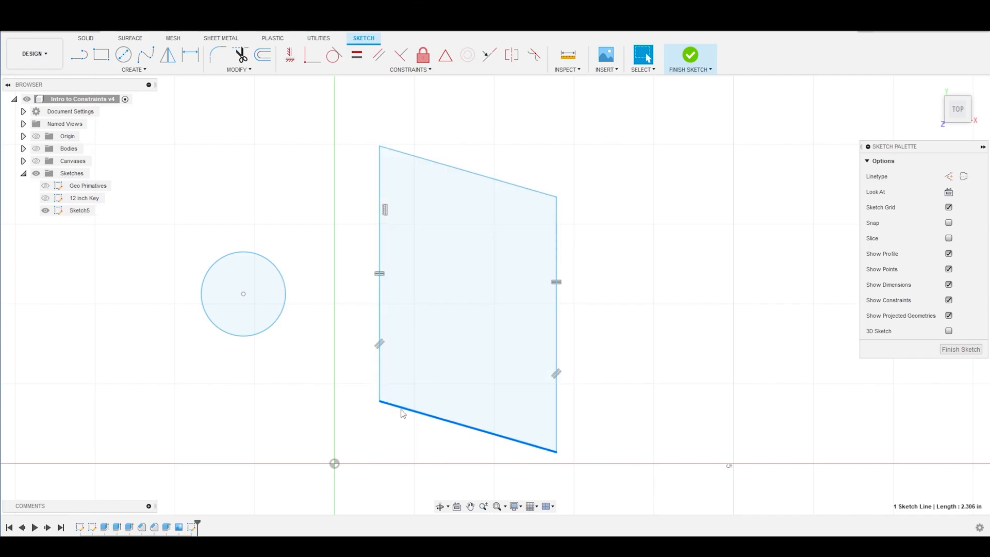
{"action": "left_click", "coordinate": [382, 380], "text": "shift"}
{"action": "left_click", "coordinate": [400, 54]}
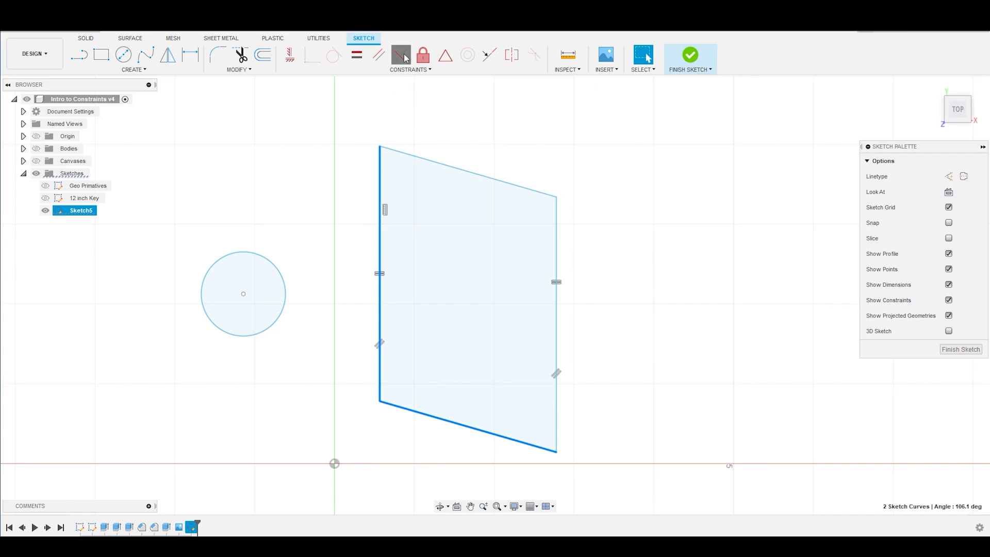
{"action": "key", "text": "Escape"}
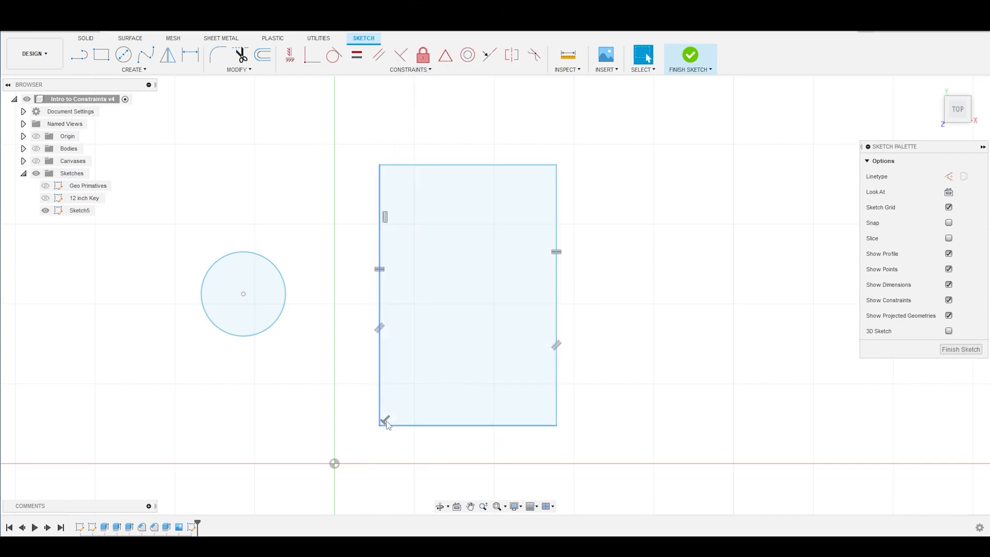
- Reshape the rectangle to about 2.23 in tall by moving its lower-right corner up and outward and its left side slightly inward
{"action": "mouse_move", "coordinate": [558, 425]}
{"action": "left_mouse_down"}
{"action": "mouse_move", "coordinate": [612, 369]}
{"action": "mouse_move", "coordinate": [557, 422]}
{"action": "mouse_move", "coordinate": [579, 400]}
{"action": "mouse_move", "coordinate": [609, 330]}
{"action": "mouse_move", "coordinate": [525, 401]}
{"action": "mouse_move", "coordinate": [571, 400]}
{"action": "mouse_move", "coordinate": [593, 378]}
{"action": "left_mouse_up"}
{"action": "left_click", "coordinate": [663, 324]}
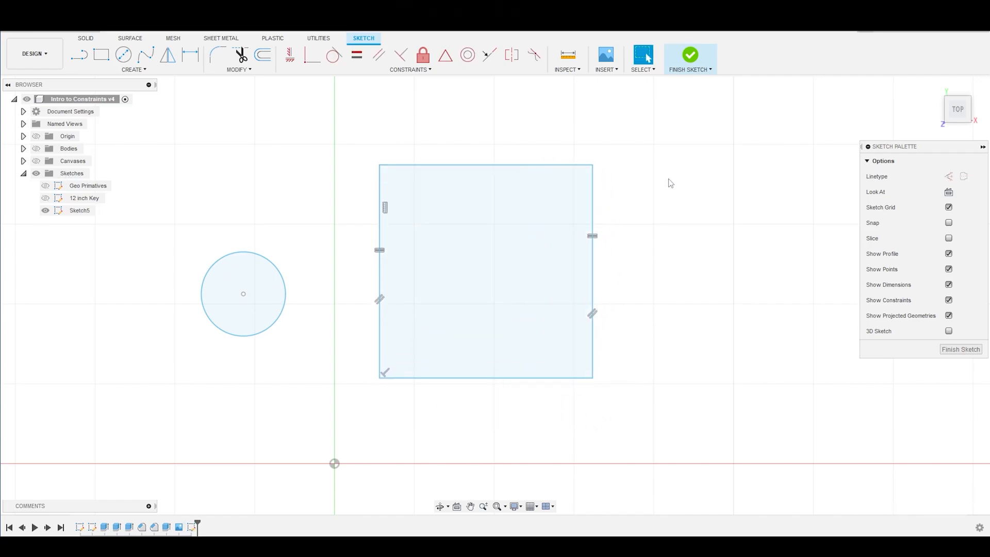
{"action": "scroll", "coordinate": [577, 227], "scroll_direction": "down", "scroll_amount": 2}
{"action": "mouse_move", "coordinate": [439, 332]}
{"action": "left_mouse_down"}
{"action": "mouse_move", "coordinate": [485, 288]}
{"action": "mouse_move", "coordinate": [464, 266]}
{"action": "mouse_move", "coordinate": [446, 294]}
{"action": "mouse_move", "coordinate": [479, 274]}
{"action": "mouse_move", "coordinate": [449, 283]}
{"action": "left_mouse_up"}
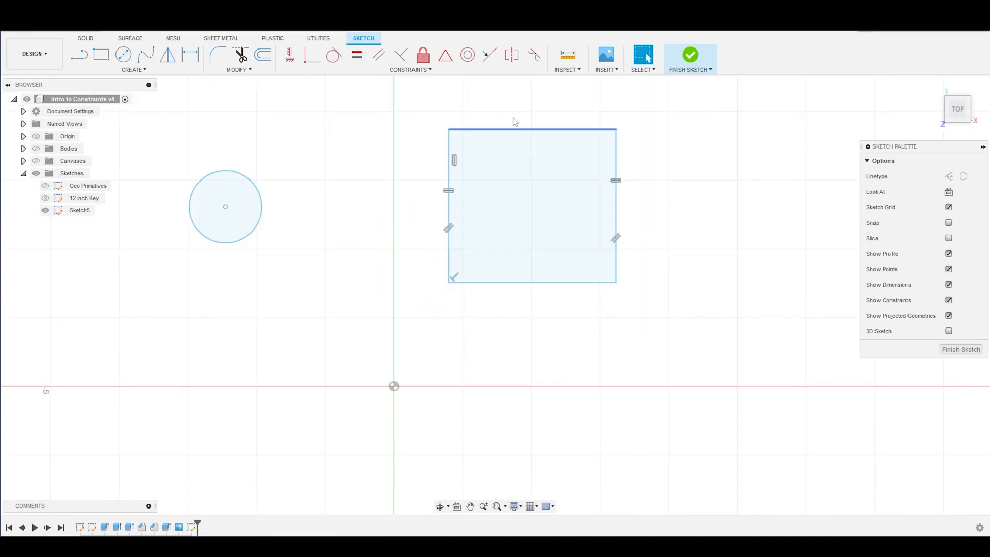
{"action": "mouse_move", "coordinate": [449, 154]}
{"action": "left_mouse_down"}
{"action": "mouse_move", "coordinate": [528, 155]}
{"action": "mouse_move", "coordinate": [460, 155]}
{"action": "left_mouse_up"}
{"action": "scroll", "coordinate": [641, 165], "scroll_direction": "down", "scroll_amount": 1}
{"action": "scroll", "coordinate": [639, 165], "scroll_direction": "down", "scroll_amount": 1}
{"action": "scroll", "coordinate": [639, 164], "scroll_direction": "up", "scroll_amount": 2}
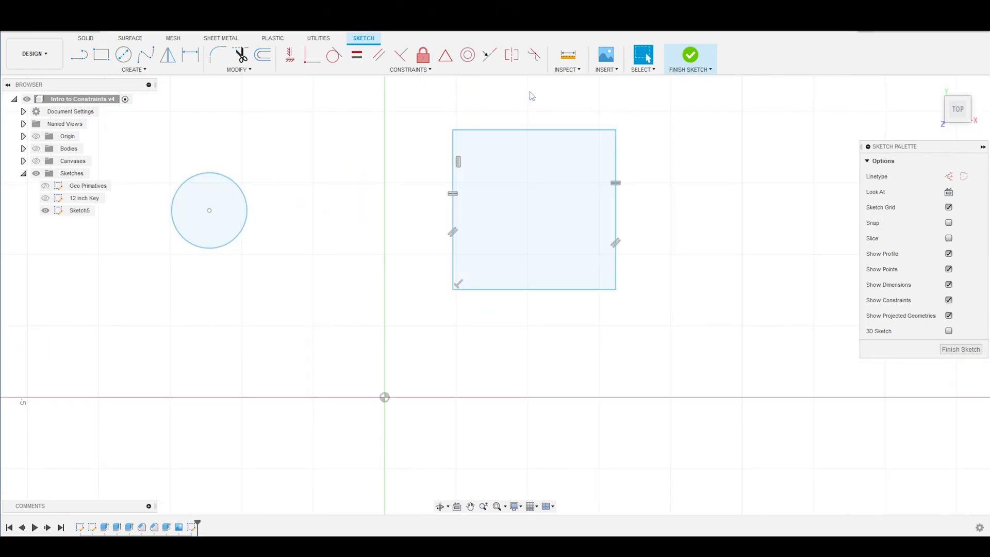
- Apply an equal constraint between the rectangle's left and lower sides, and move its sides and corner to test it
{"action": "left_click", "coordinate": [453, 155]}
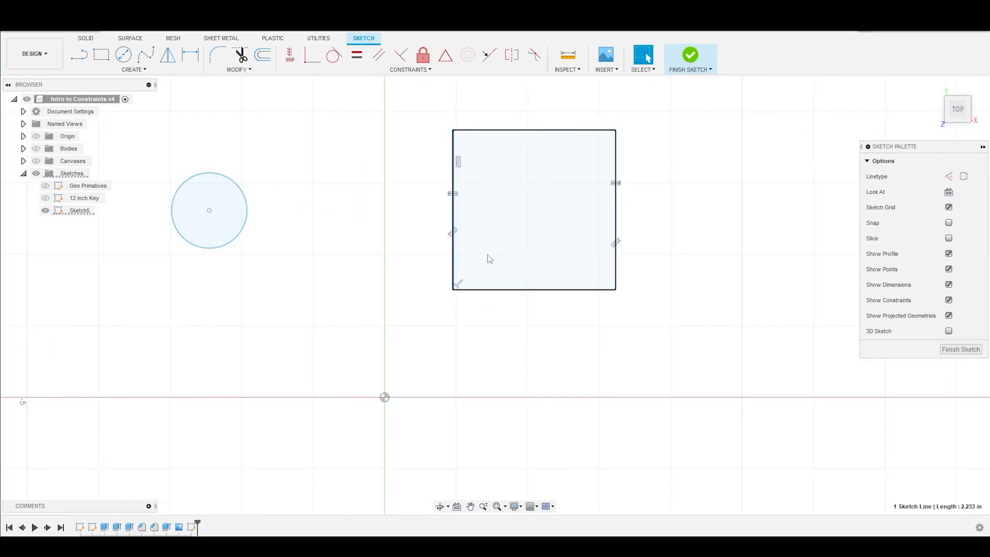
{"action": "left_click", "coordinate": [548, 289]}
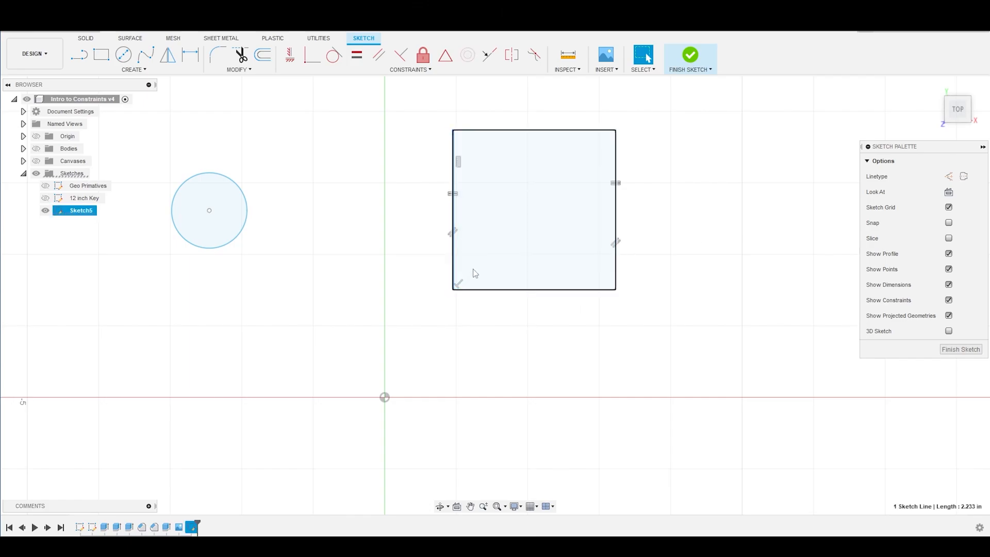
{"action": "left_click", "coordinate": [453, 242], "text": "ctrl"}
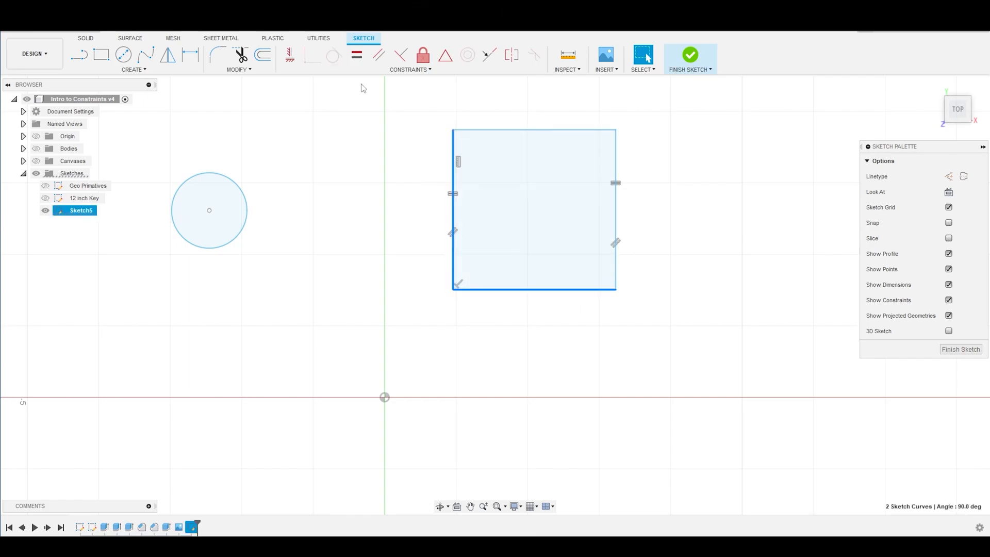
{"action": "left_click", "coordinate": [357, 54]}
{"action": "mouse_move", "coordinate": [452, 242]}
{"action": "left_mouse_down"}
{"action": "mouse_move", "coordinate": [418, 247]}
{"action": "mouse_move", "coordinate": [479, 287]}
{"action": "mouse_move", "coordinate": [432, 325]}
{"action": "mouse_move", "coordinate": [444, 283]}
{"action": "mouse_move", "coordinate": [452, 315]}
{"action": "mouse_move", "coordinate": [459, 286]}
{"action": "left_mouse_up"}
{"action": "mouse_move", "coordinate": [615, 286]}
{"action": "left_mouse_down"}
{"action": "mouse_move", "coordinate": [627, 309]}
{"action": "mouse_move", "coordinate": [750, 360]}
{"action": "mouse_move", "coordinate": [570, 338]}
{"action": "mouse_move", "coordinate": [663, 327]}
{"action": "mouse_move", "coordinate": [662, 307]}
{"action": "mouse_move", "coordinate": [630, 336]}
{"action": "left_mouse_up"}
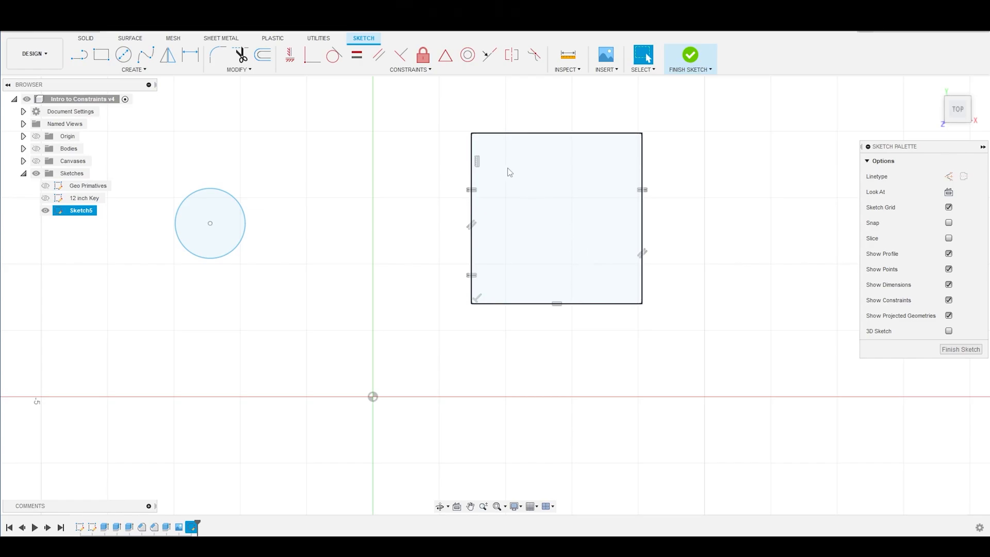
- Draw a diagonal line from the square's upper-left corner to its lower-right corner
{"action": "left_click", "coordinate": [78, 58]}
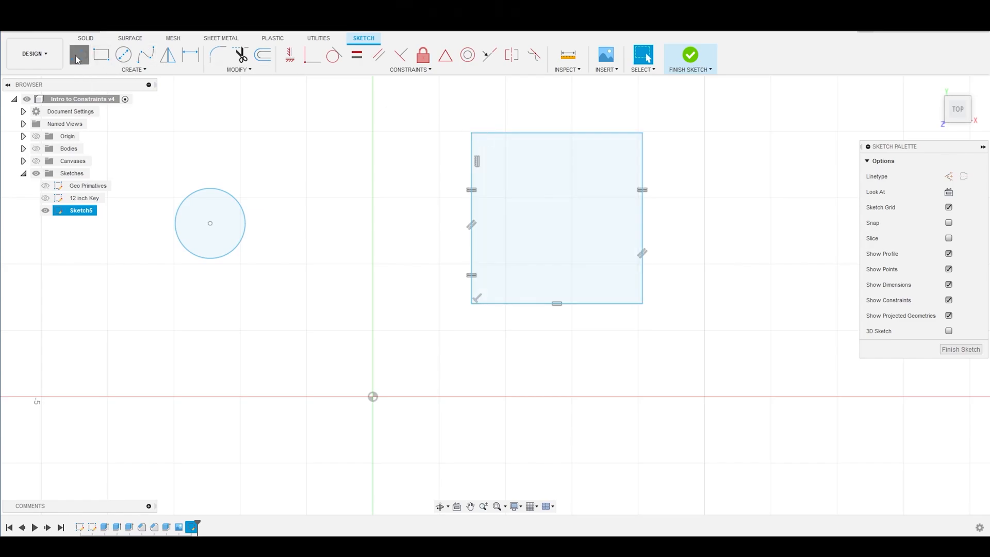
{"action": "left_click", "coordinate": [472, 134]}
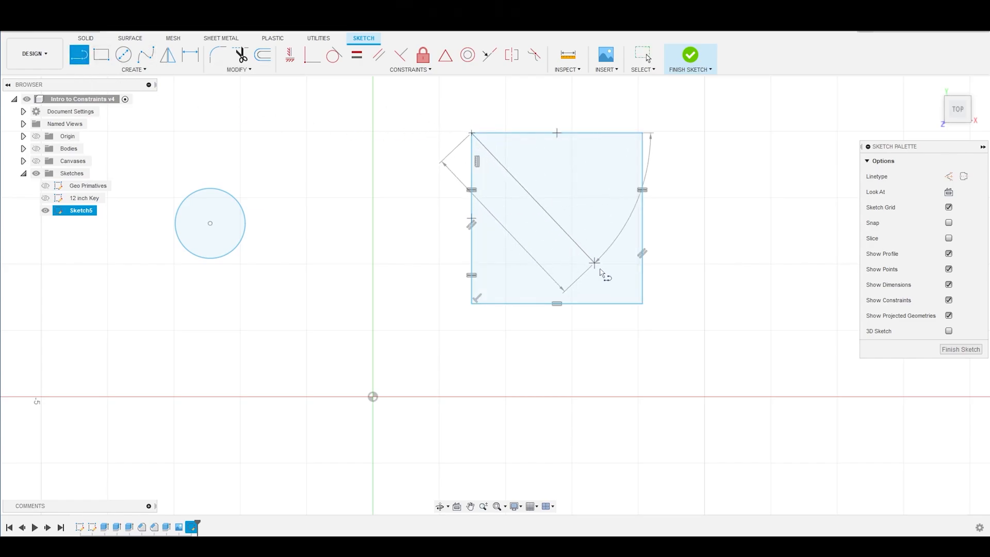
{"action": "left_click", "coordinate": [642, 304]}
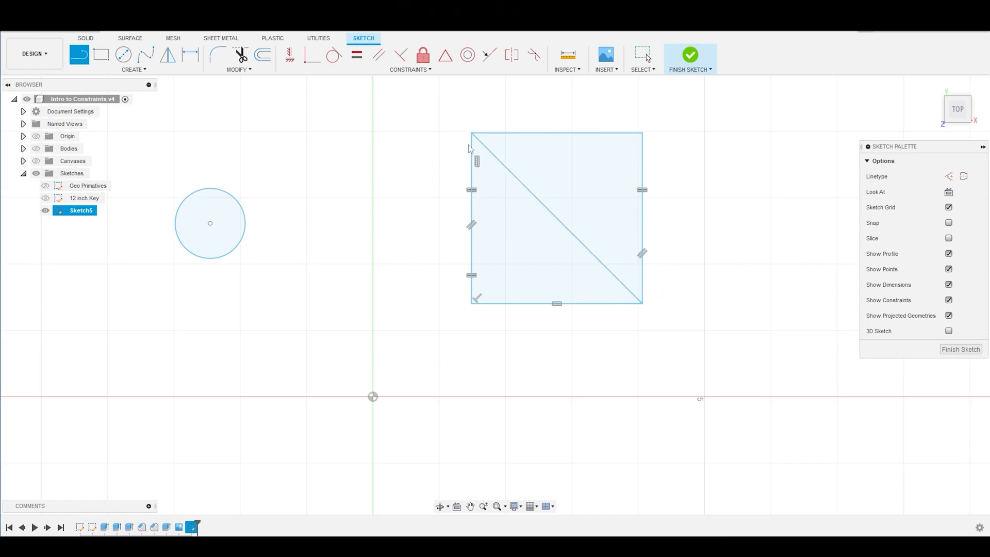
{"action": "key", "text": "Escape"}
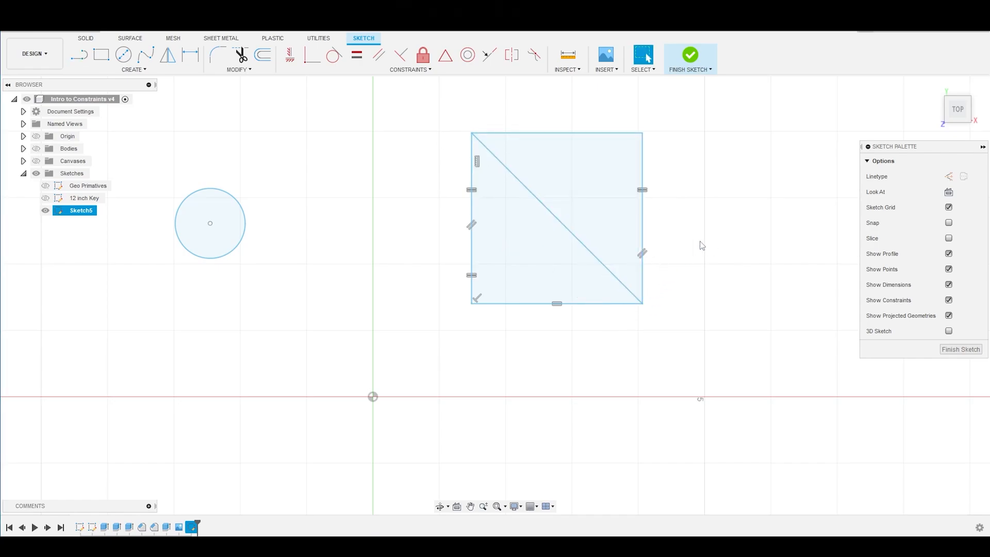
- Convert the square's diagonal line to construction linetype
{"action": "left_click", "coordinate": [588, 249]}
{"action": "left_click", "coordinate": [949, 177]}
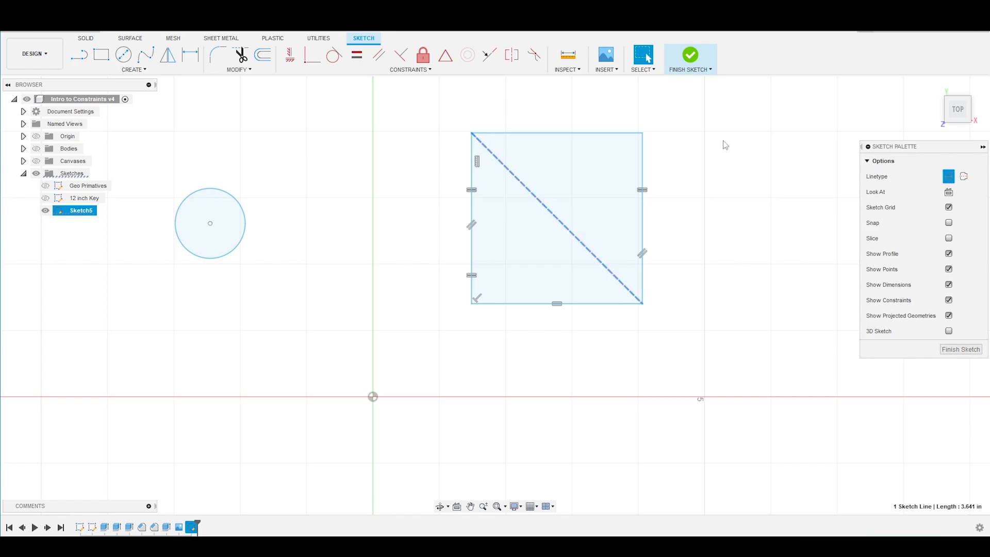
{"action": "left_click", "coordinate": [668, 119]}
{"action": "scroll", "coordinate": [553, 149], "scroll_direction": "up", "scroll_amount": 1}
{"action": "scroll", "coordinate": [536, 150], "scroll_direction": "up", "scroll_amount": 1}
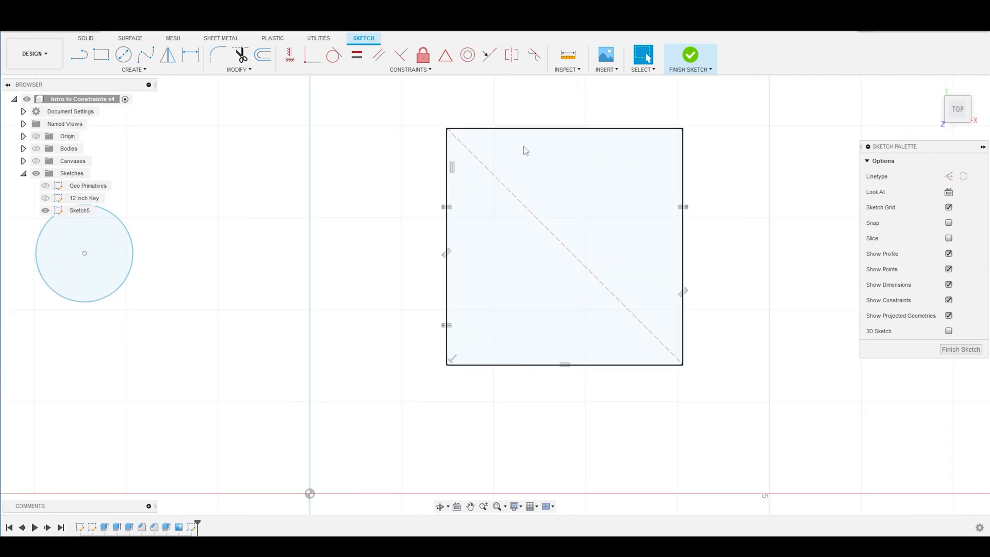
- Place a sketch point at the midpoint of the diagonal construction line
{"action": "scroll", "coordinate": [373, 155], "scroll_direction": "down", "scroll_amount": 1}
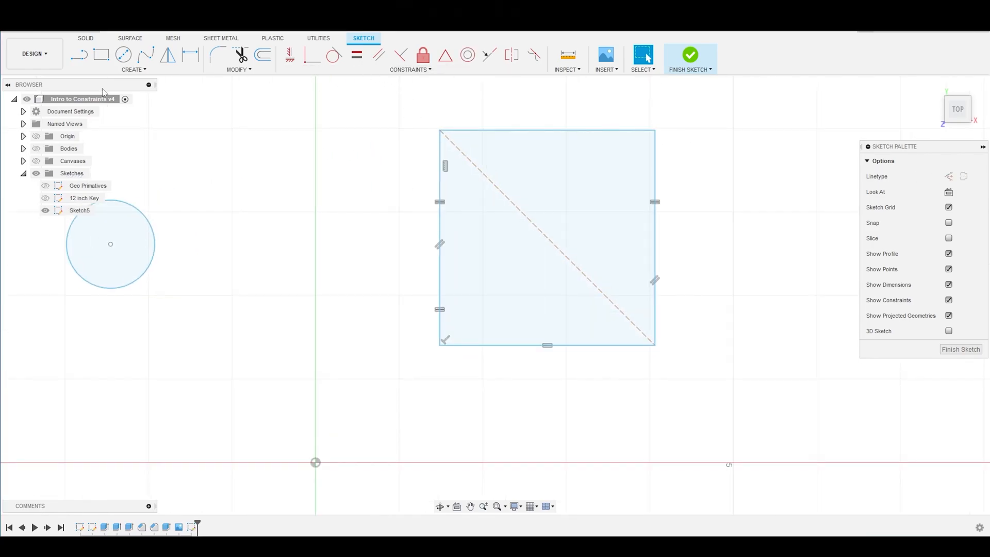
{"action": "left_click", "coordinate": [107, 70]}
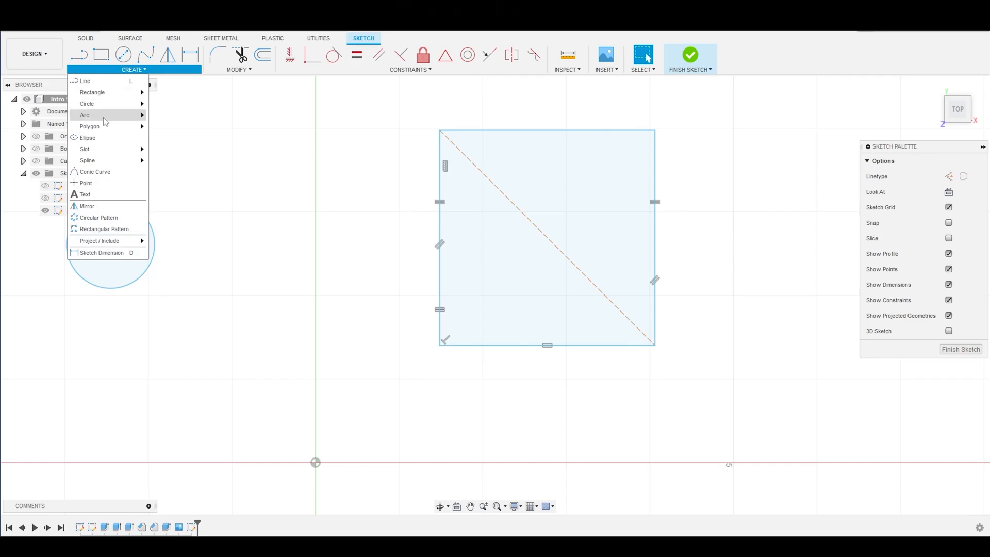
{"action": "left_click", "coordinate": [101, 183]}
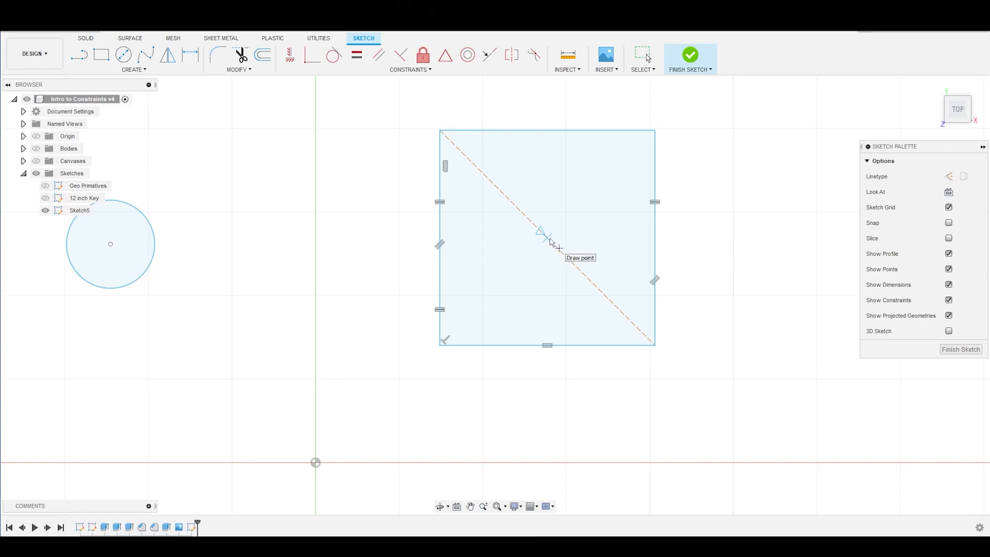
{"action": "left_click", "coordinate": [548, 244]}
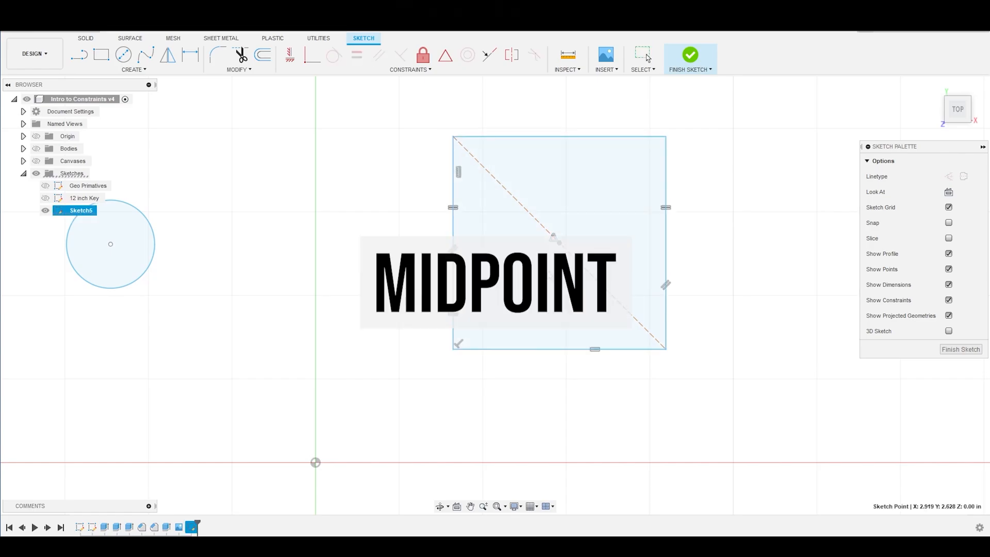
{"action": "key", "text": "Escape"}
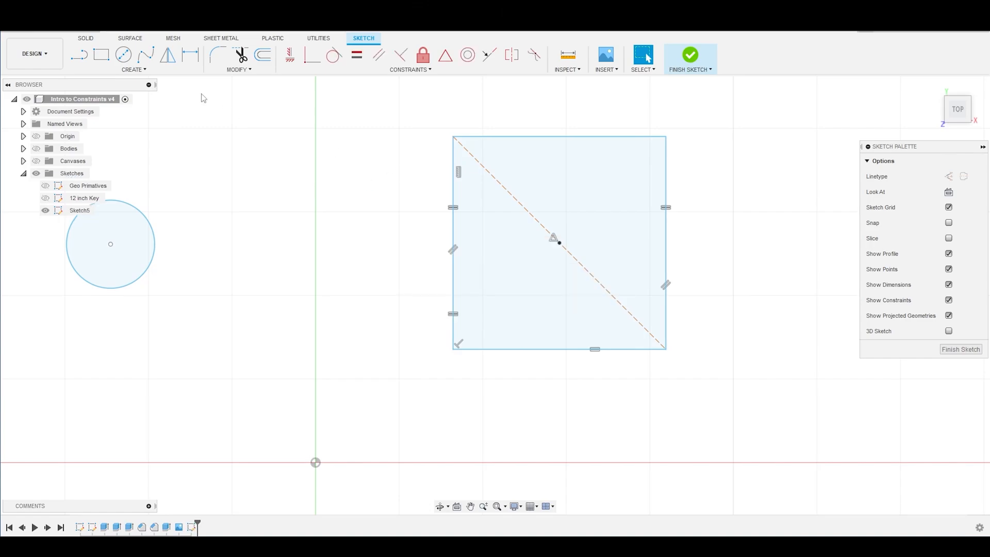
- Draw a vertical construction line from the square's center point to the midpoint of its upper side
{"action": "left_click", "coordinate": [79, 55]}
{"action": "left_click", "coordinate": [560, 242]}
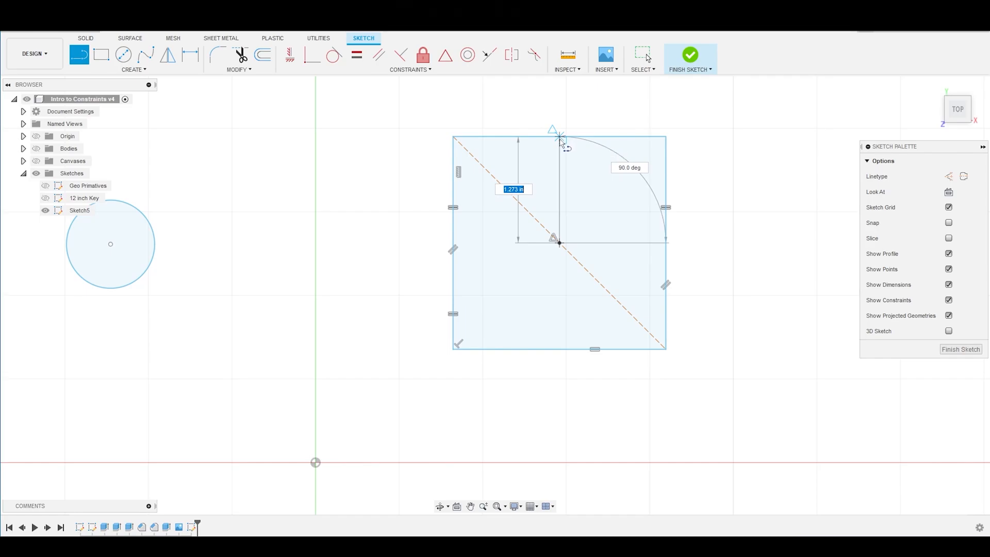
{"action": "left_click", "coordinate": [561, 138]}
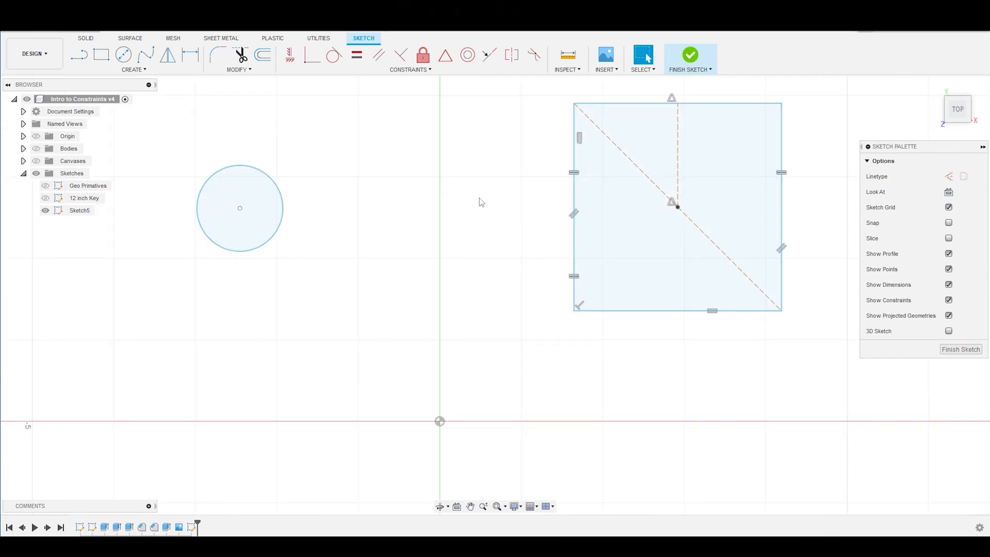
- Apply a coincident constraint between the square's center point and the sketch origin
{"action": "scroll", "coordinate": [480, 199], "scroll_direction": "down", "scroll_amount": 3}
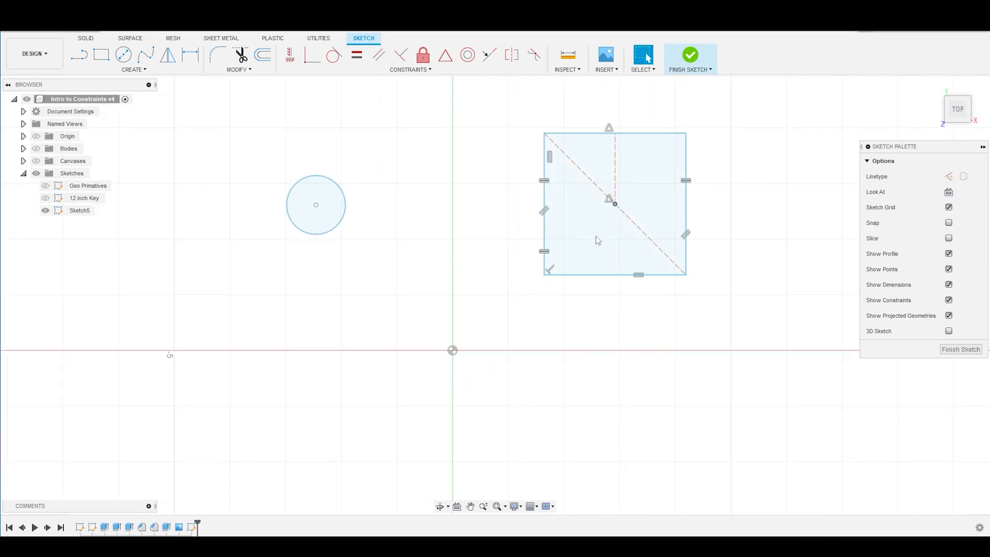
{"action": "left_click", "coordinate": [647, 337]}
{"action": "left_click", "coordinate": [615, 205]}
{"action": "left_click", "coordinate": [576, 339]}
{"action": "left_click", "coordinate": [614, 203]}
{"action": "left_click", "coordinate": [454, 351]}
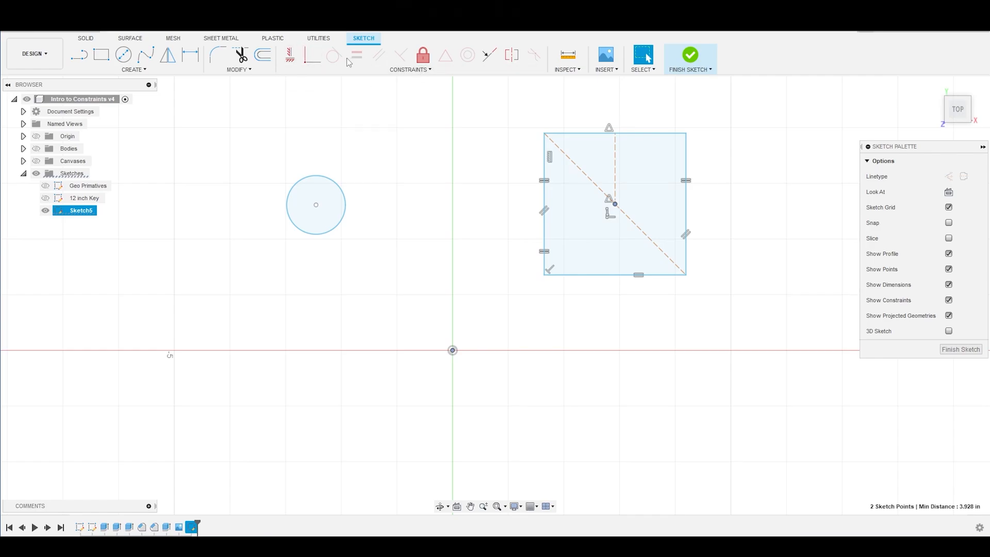
{"action": "left_click", "coordinate": [312, 58]}
- Move the square's right side outward to enlarge the square around the origin to about 3.09 in per side
{"action": "scroll", "coordinate": [456, 348], "scroll_direction": "up", "scroll_amount": 4}
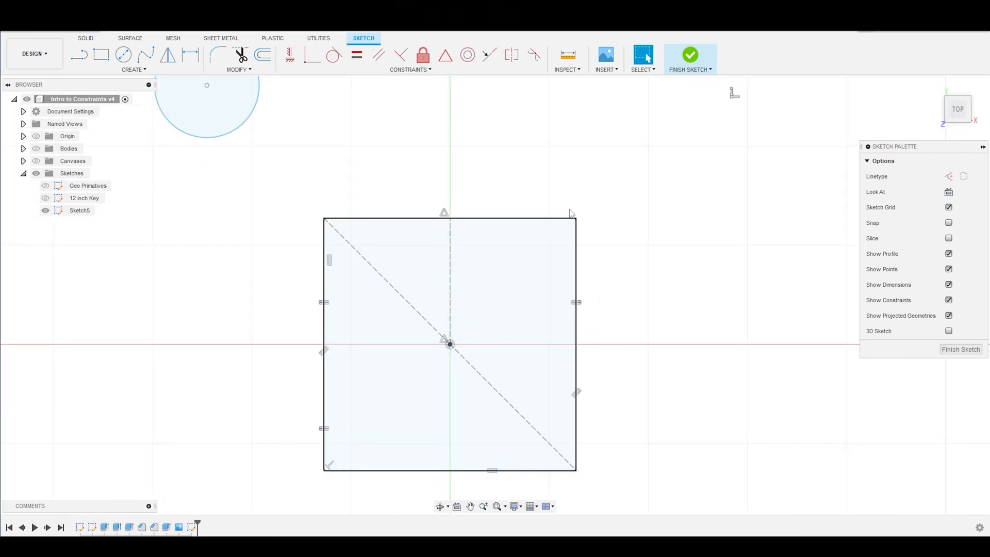
{"action": "scroll", "coordinate": [634, 196], "scroll_direction": "down", "scroll_amount": 3}
{"action": "scroll", "coordinate": [638, 253], "scroll_direction": "up", "scroll_amount": 1}
{"action": "scroll", "coordinate": [598, 263], "scroll_direction": "down", "scroll_amount": 2}
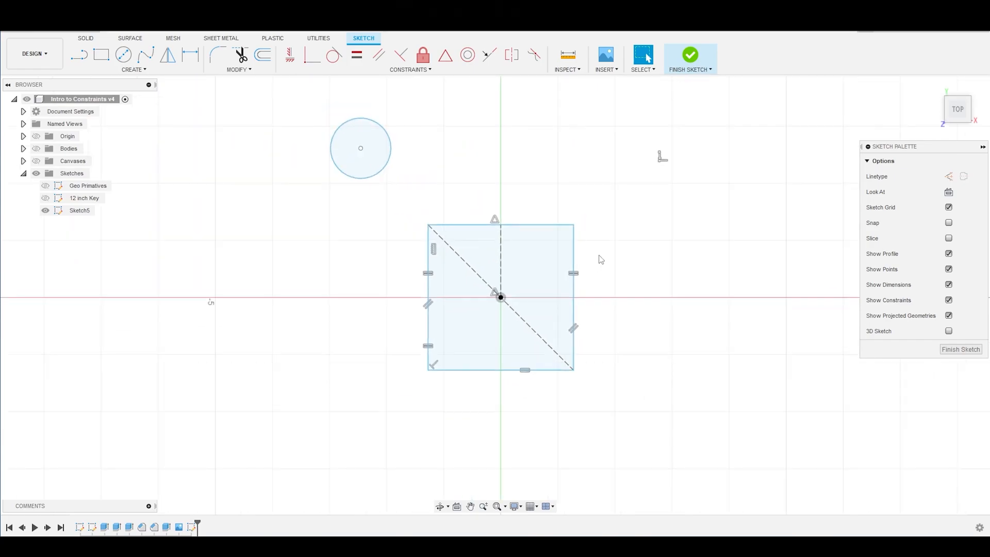
{"action": "left_click", "coordinate": [511, 369]}
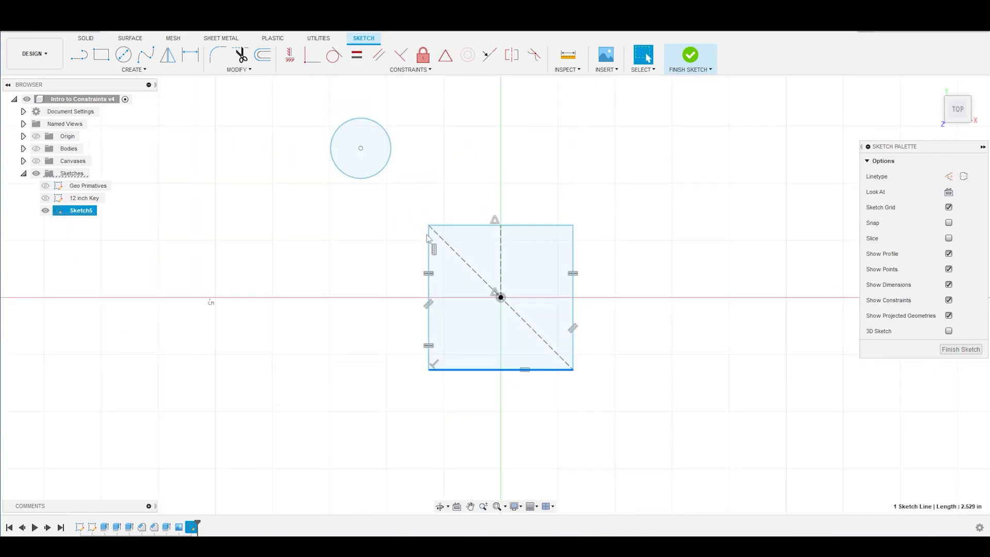
{"action": "scroll", "coordinate": [550, 341], "scroll_direction": "down", "scroll_amount": 2}
{"action": "scroll", "coordinate": [556, 349], "scroll_direction": "up", "scroll_amount": 3}
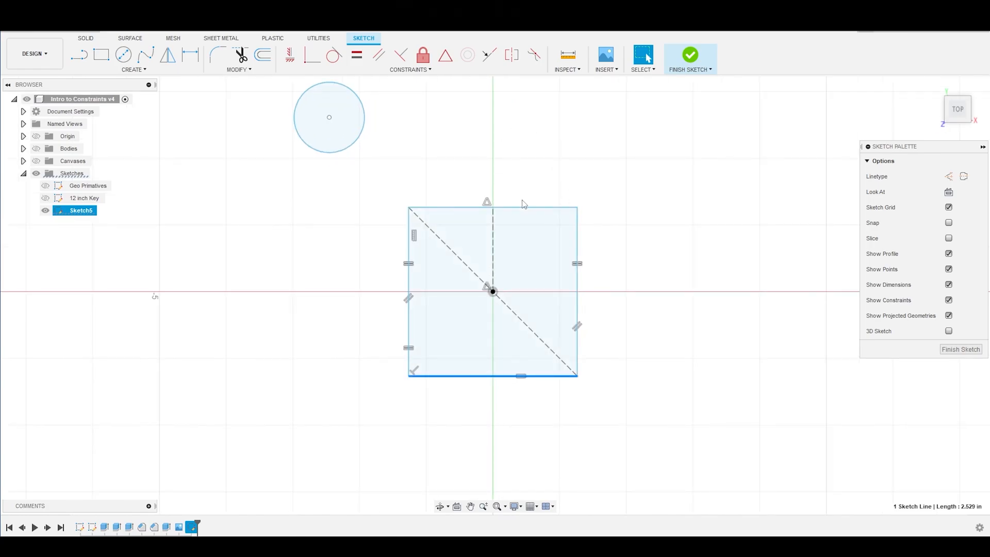
{"action": "mouse_move", "coordinate": [578, 231]}
{"action": "left_mouse_down"}
{"action": "mouse_move", "coordinate": [627, 225]}
{"action": "mouse_move", "coordinate": [582, 230]}
{"action": "mouse_move", "coordinate": [596, 232]}
{"action": "left_mouse_up"}
- Dimension the square's left side at 12 in
{"action": "key", "text": "d"}
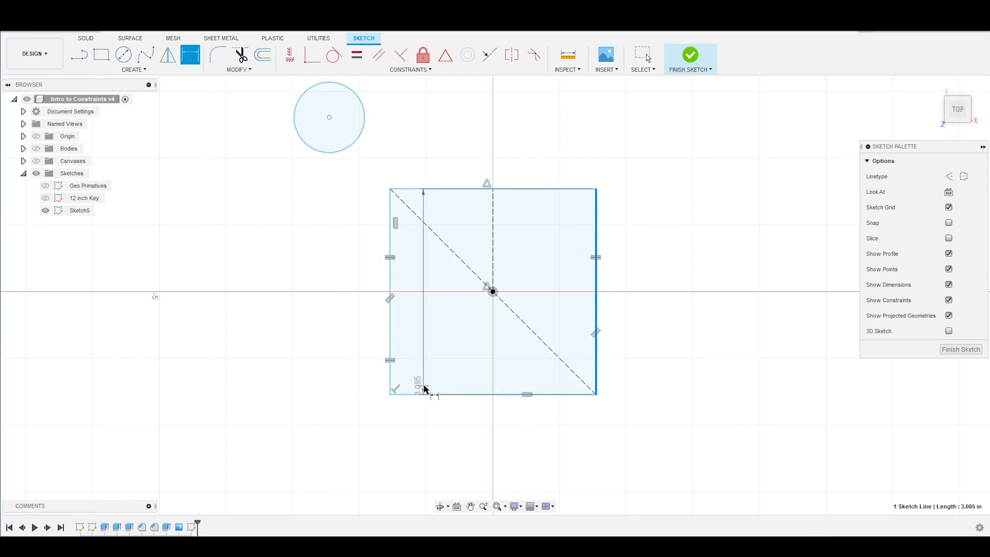
{"action": "key", "text": "Escape"}
{"action": "key", "text": "d"}
{"action": "left_click", "coordinate": [390, 330]}
{"action": "left_click", "coordinate": [358, 348]}
{"action": "type", "text": "12"}
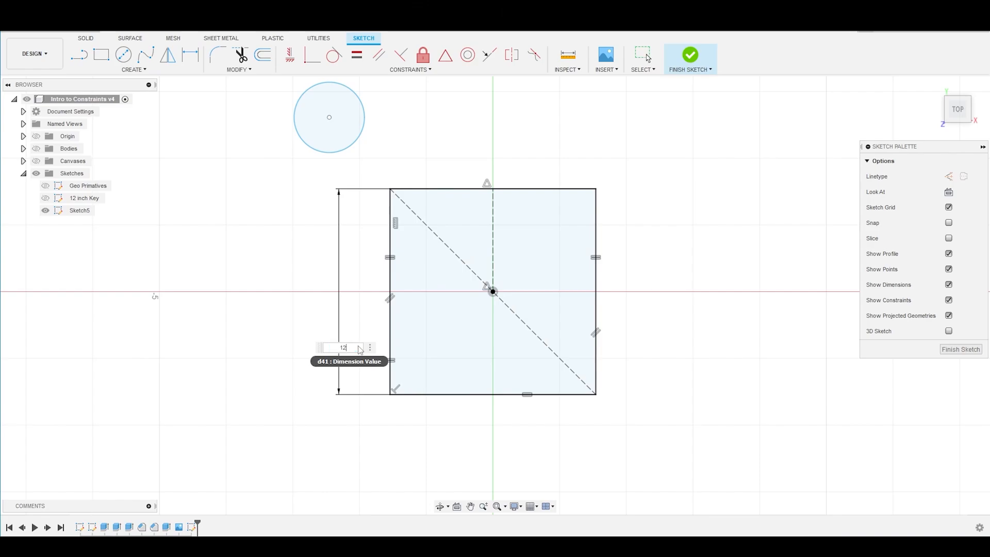
{"action": "key", "text": "Return"}
{"action": "key", "text": "Escape"}
- Reposition the 12.00 dimension outside the square, beside its right side
{"action": "scroll", "coordinate": [477, 367], "scroll_direction": "down", "scroll_amount": 5}
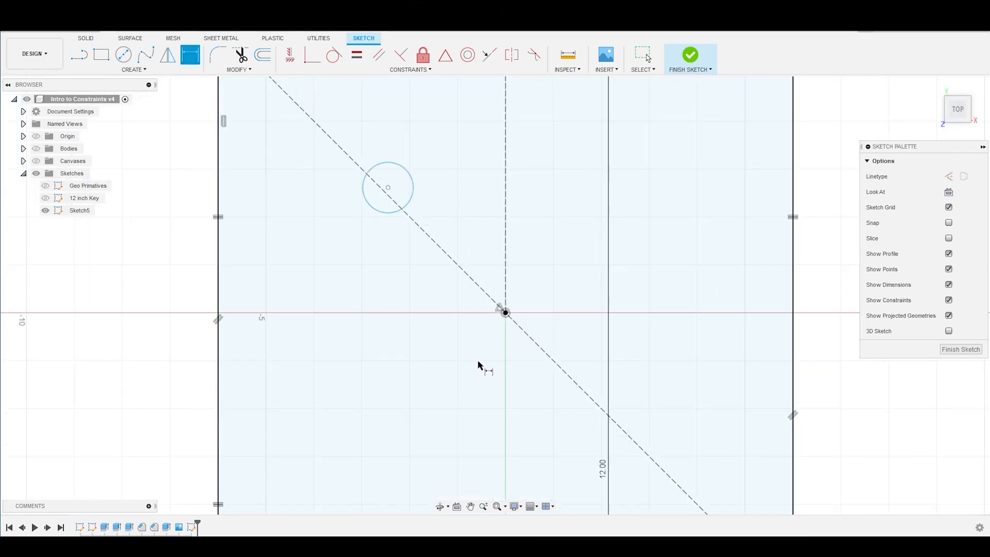
{"action": "scroll", "coordinate": [475, 361], "scroll_direction": "up", "scroll_amount": 4}
{"action": "mouse_move", "coordinate": [571, 412]}
{"action": "left_mouse_down"}
{"action": "mouse_move", "coordinate": [707, 380]}
{"action": "mouse_move", "coordinate": [752, 351]}
{"action": "left_mouse_up"}
{"action": "scroll", "coordinate": [686, 246], "scroll_direction": "up", "scroll_amount": 3}
{"action": "scroll", "coordinate": [687, 247], "scroll_direction": "down", "scroll_amount": 4}
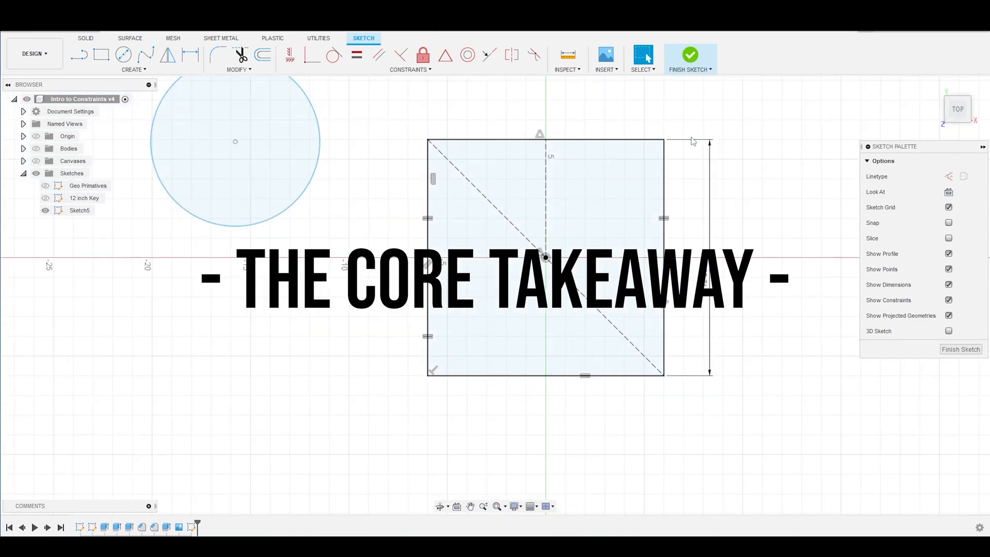
{"action": "scroll", "coordinate": [692, 142], "scroll_direction": "up", "scroll_amount": 1}
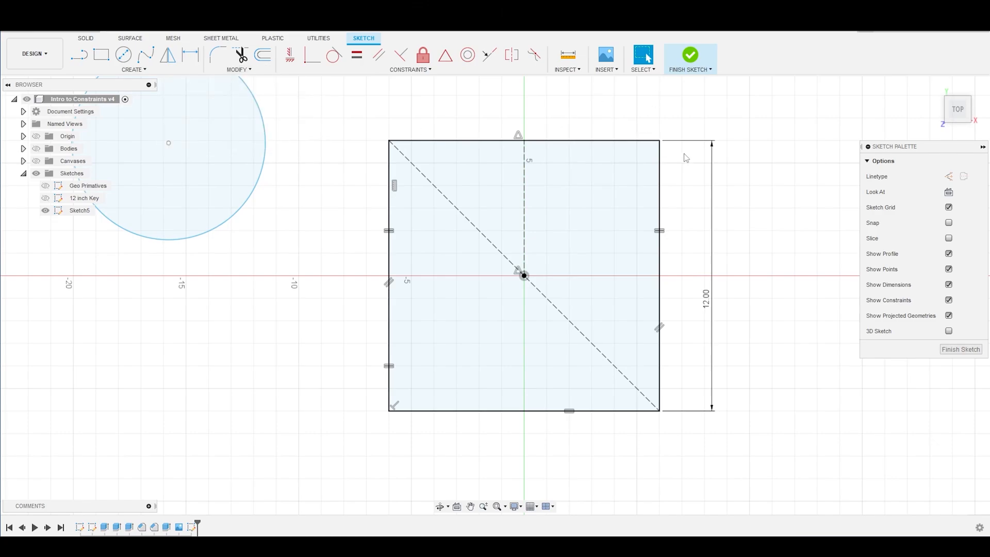
- Move the loose circle closer to the square and reduce its diameter to about 6.21 in
{"action": "scroll", "coordinate": [686, 158], "scroll_direction": "down", "scroll_amount": 3}
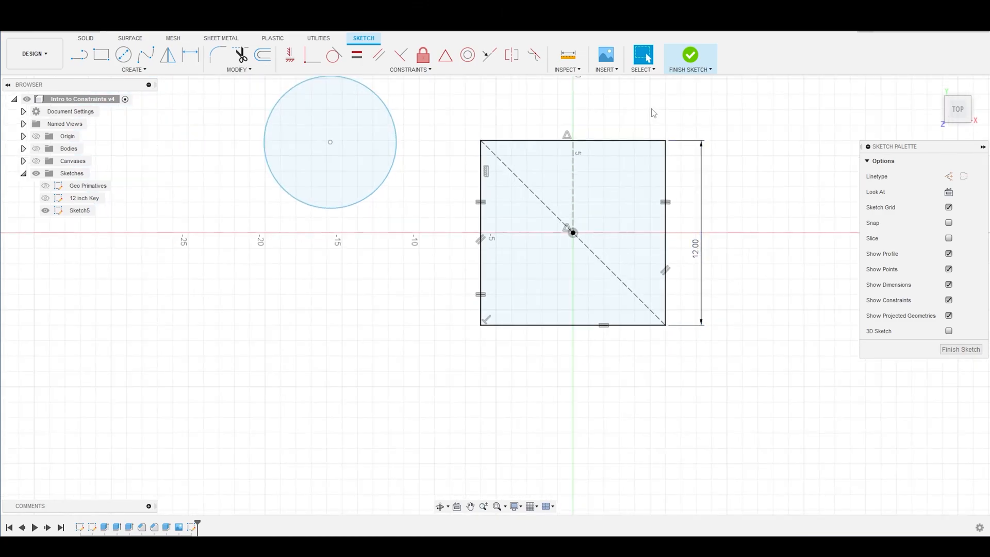
{"action": "scroll", "coordinate": [599, 425], "scroll_direction": "down", "scroll_amount": 2}
{"action": "scroll", "coordinate": [573, 163], "scroll_direction": "up", "scroll_amount": 2}
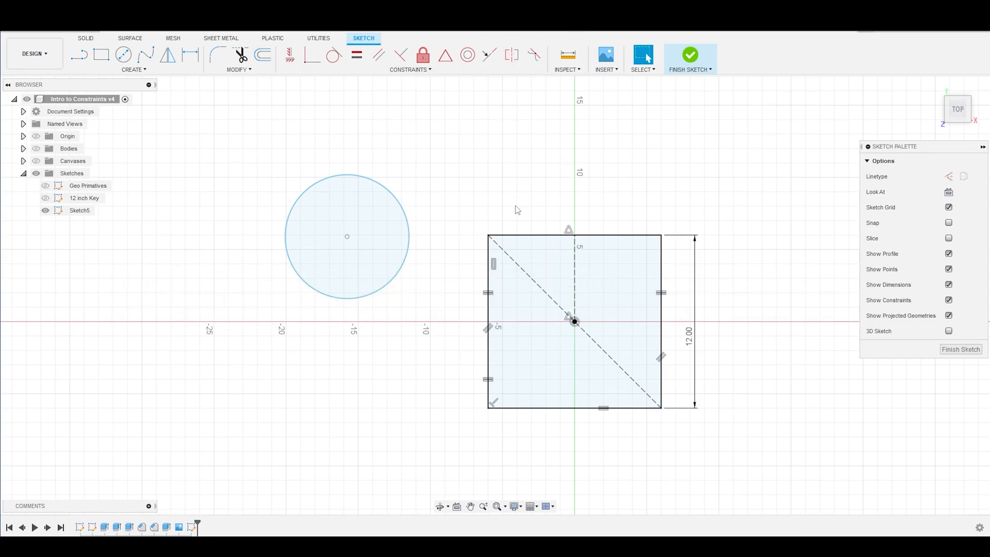
{"action": "scroll", "coordinate": [438, 178], "scroll_direction": "up", "scroll_amount": 2}
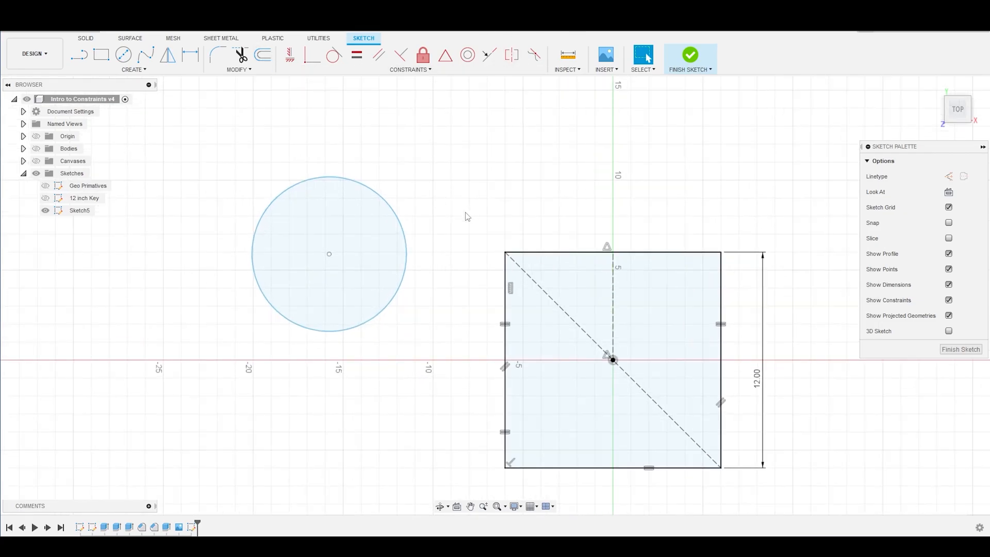
{"action": "mouse_move", "coordinate": [329, 254]}
{"action": "left_mouse_down"}
{"action": "mouse_move", "coordinate": [364, 179]}
{"action": "mouse_move", "coordinate": [327, 187]}
{"action": "mouse_move", "coordinate": [347, 217]}
{"action": "left_mouse_up"}
{"action": "scroll", "coordinate": [477, 171], "scroll_direction": "down", "scroll_amount": 2}
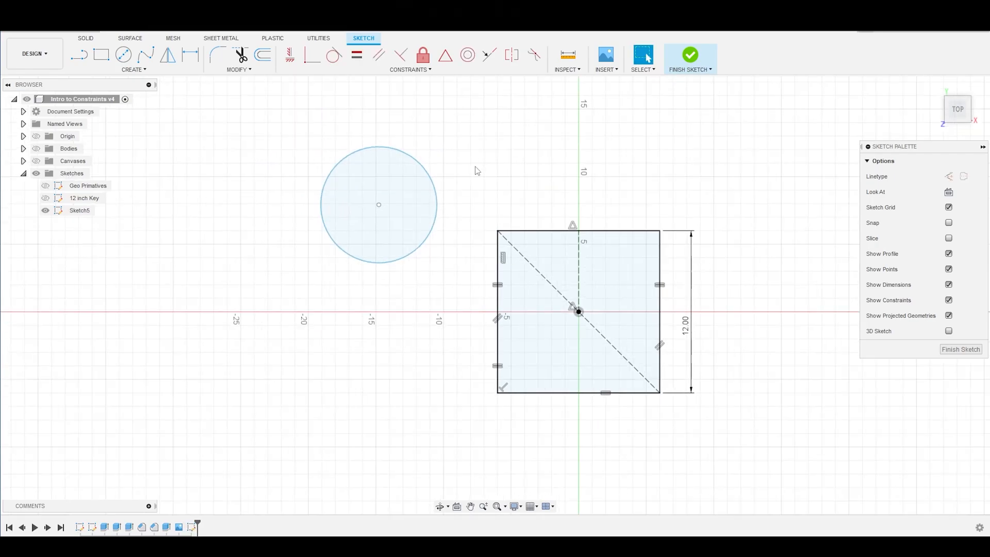
{"action": "scroll", "coordinate": [477, 170], "scroll_direction": "up", "scroll_amount": 1}
{"action": "left_click_drag", "start_coordinate": [426, 191], "coordinate": [400, 187]}
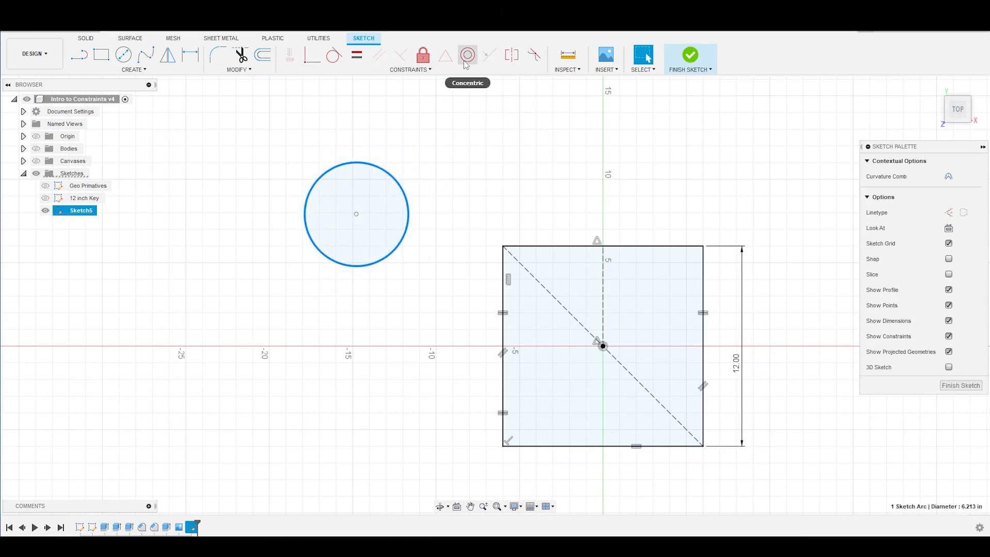
{"action": "left_click", "coordinate": [447, 154]}
- Draw a second circle between the first circle and the square, centered at about X -8.36, Y 11.16 in
{"action": "left_click", "coordinate": [497, 125]}
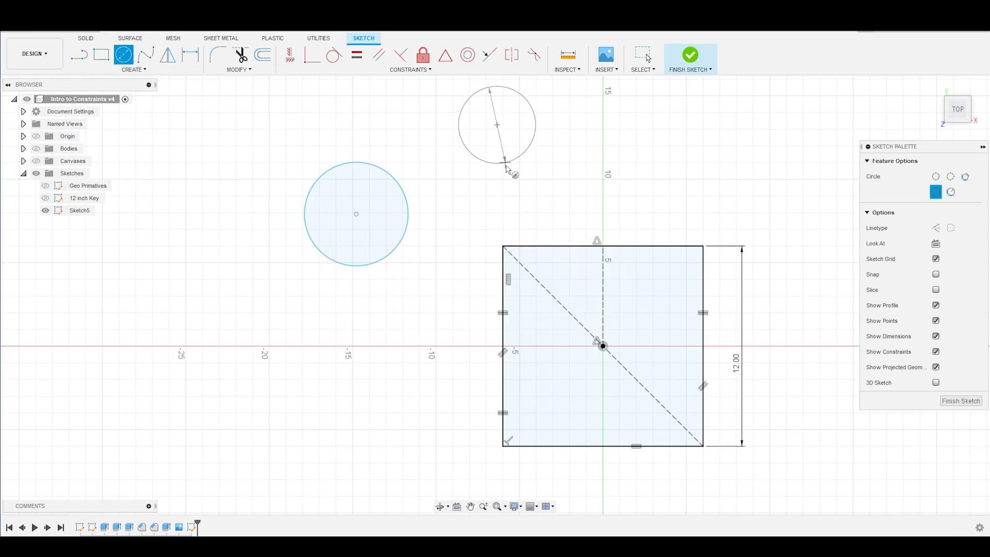
{"action": "left_click", "coordinate": [517, 172]}
{"action": "key", "text": "Escape"}
{"action": "left_click", "coordinate": [534, 165]}
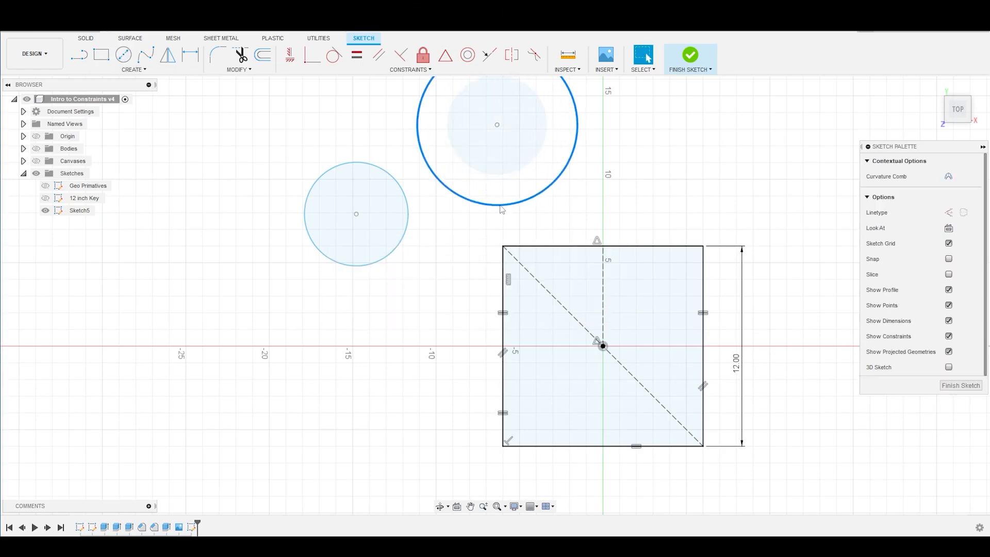
{"action": "left_click_drag", "start_coordinate": [498, 124], "coordinate": [463, 160]}
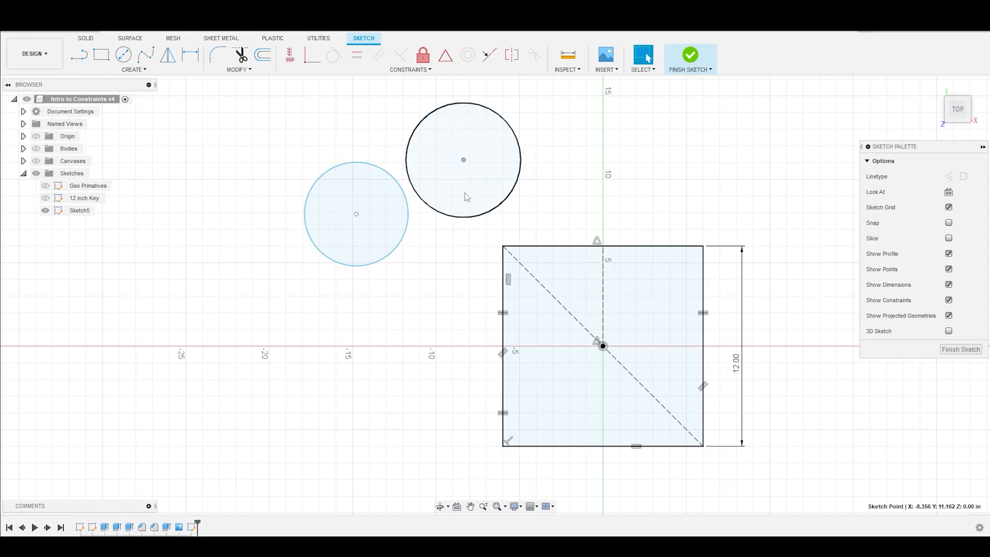
- Apply a concentric constraint between the two circles
{"action": "left_click", "coordinate": [529, 166]}
{"action": "left_click", "coordinate": [409, 239]}
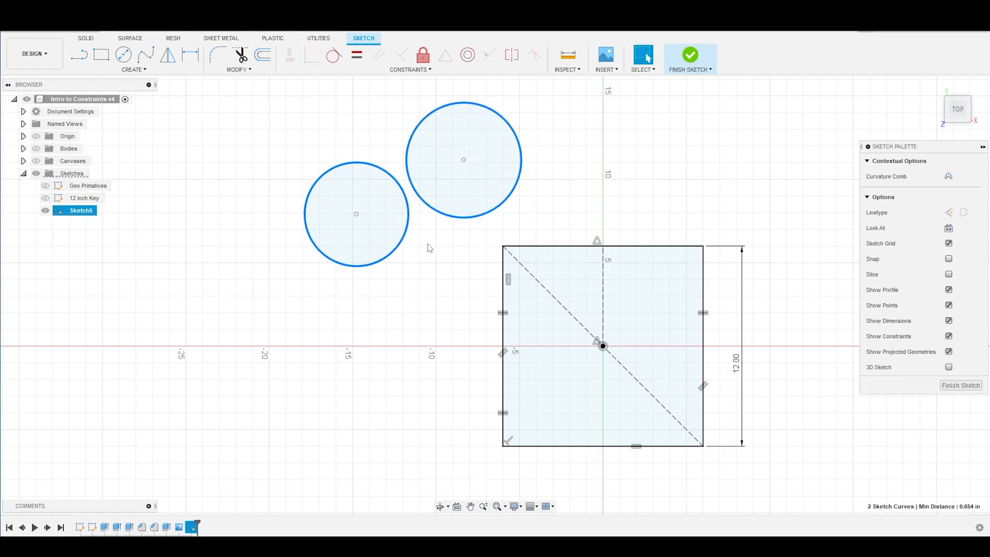
{"action": "left_click", "coordinate": [577, 151]}
{"action": "left_click", "coordinate": [513, 193]}
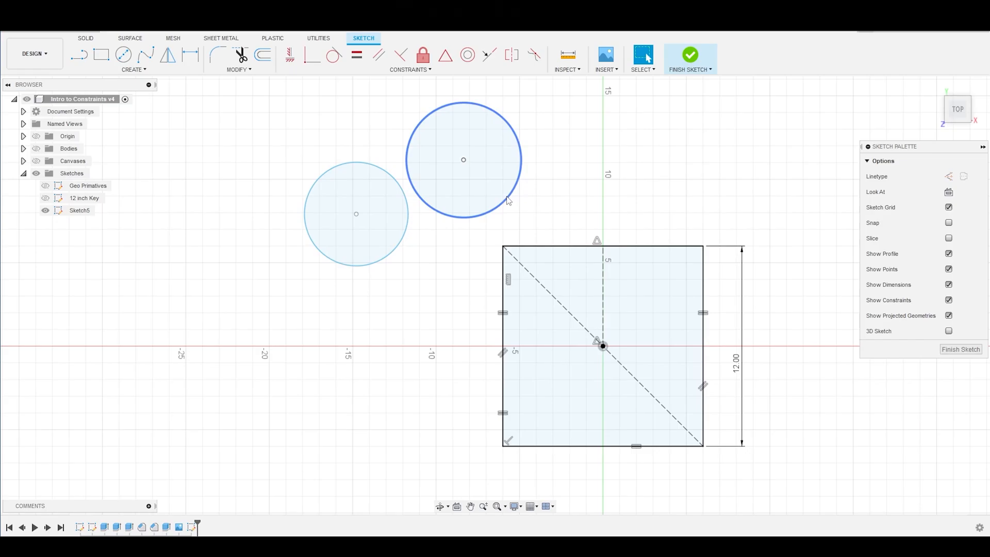
{"action": "left_click", "coordinate": [401, 248]}
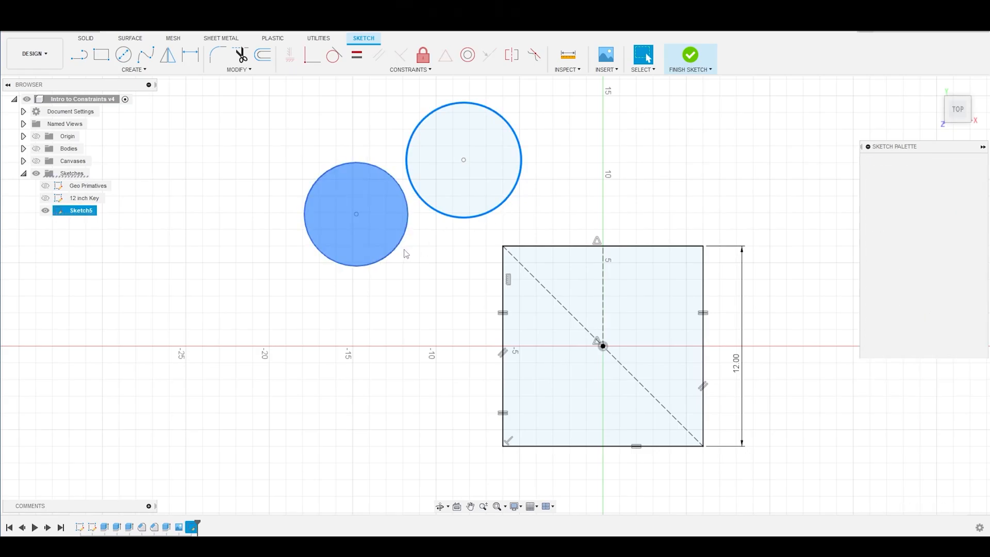
{"action": "left_click", "coordinate": [468, 54]}
{"action": "left_click", "coordinate": [452, 217]}
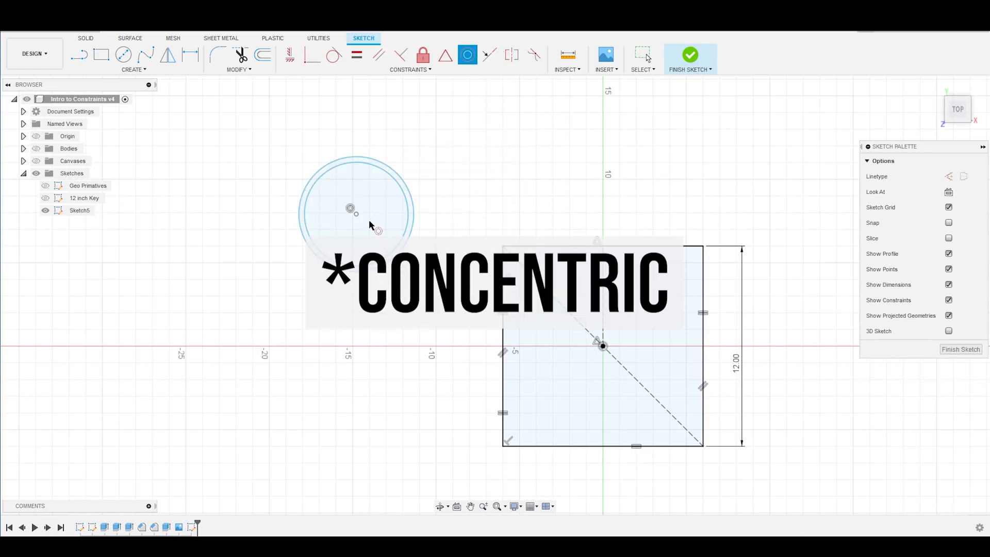
- Enlarge both concentric circles, the inner one to about 7.10 in diameter, and move their shared center to about X -17.43, Y 12.19 in
{"action": "scroll", "coordinate": [370, 222], "scroll_direction": "up", "scroll_amount": 2}
{"action": "key", "text": "Escape"}
{"action": "mouse_move", "coordinate": [373, 181]}
{"action": "left_mouse_down"}
{"action": "mouse_move", "coordinate": [382, 151]}
{"action": "mouse_move", "coordinate": [381, 175]}
{"action": "left_mouse_up"}
{"action": "left_click", "coordinate": [436, 165]}
{"action": "mouse_move", "coordinate": [356, 214]}
{"action": "left_mouse_down"}
{"action": "mouse_move", "coordinate": [425, 206]}
{"action": "mouse_move", "coordinate": [361, 232]}
{"action": "mouse_move", "coordinate": [276, 237]}
{"action": "mouse_move", "coordinate": [288, 221]}
{"action": "mouse_move", "coordinate": [411, 211]}
{"action": "left_mouse_up"}
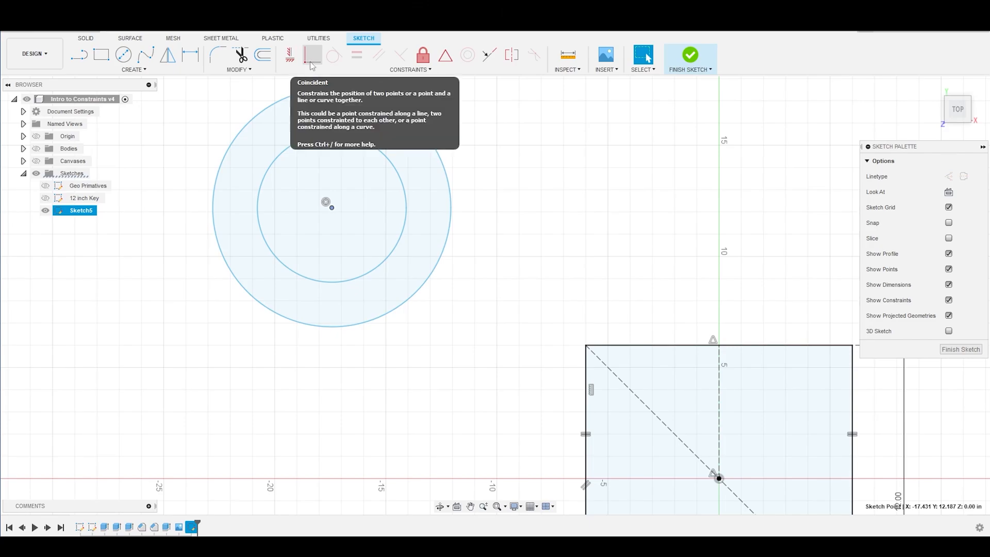
{"action": "mouse_move", "coordinate": [407, 209]}
{"action": "left_mouse_down"}
{"action": "mouse_move", "coordinate": [384, 207]}
{"action": "mouse_move", "coordinate": [411, 207]}
{"action": "left_mouse_up"}
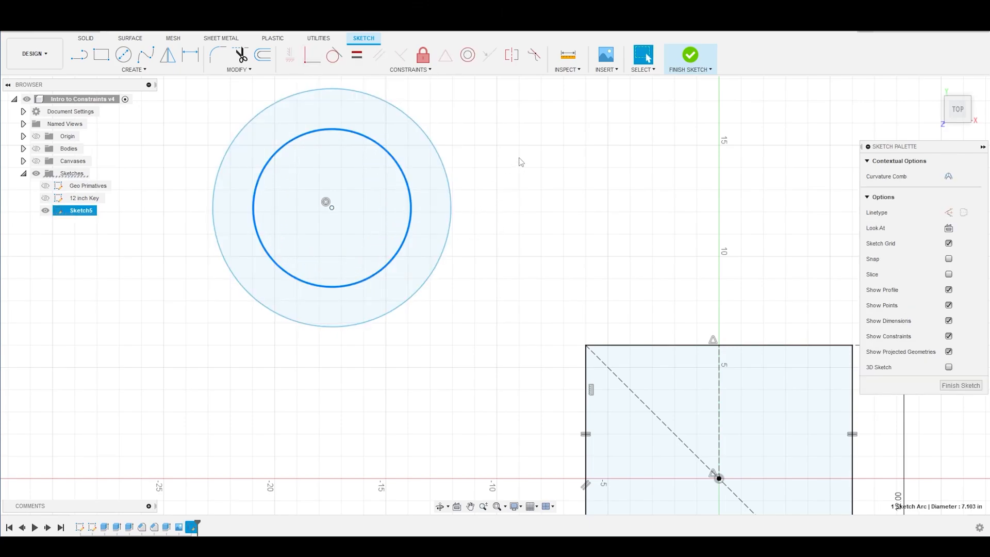
{"action": "left_click", "coordinate": [474, 120]}
- Draw two separate circles beside the concentric pair, above the square
{"action": "left_click", "coordinate": [124, 54]}
{"action": "left_click", "coordinate": [511, 172]}
{"action": "left_click", "coordinate": [550, 212]}
{"action": "key", "text": "Escape"}
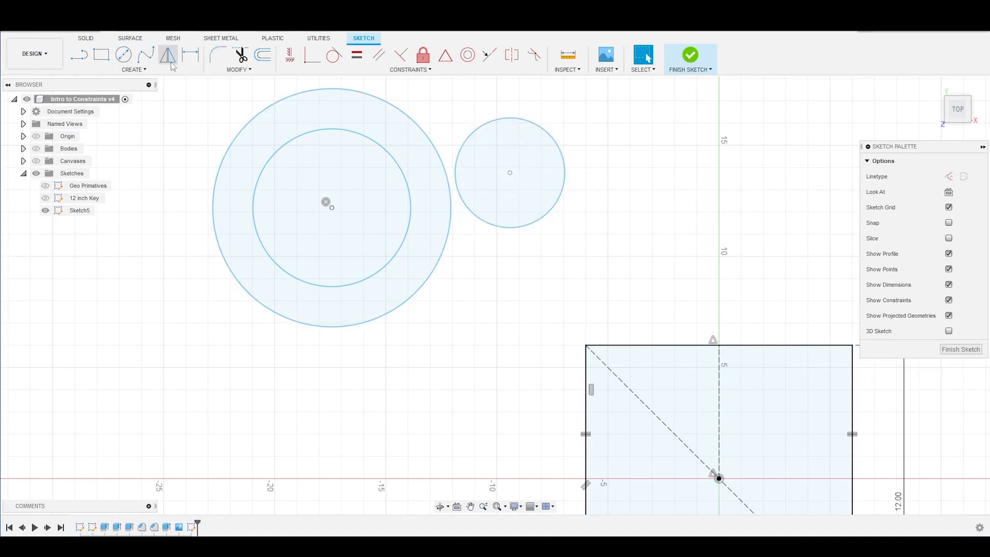
{"action": "left_click", "coordinate": [124, 58]}
{"action": "left_click", "coordinate": [649, 150]}
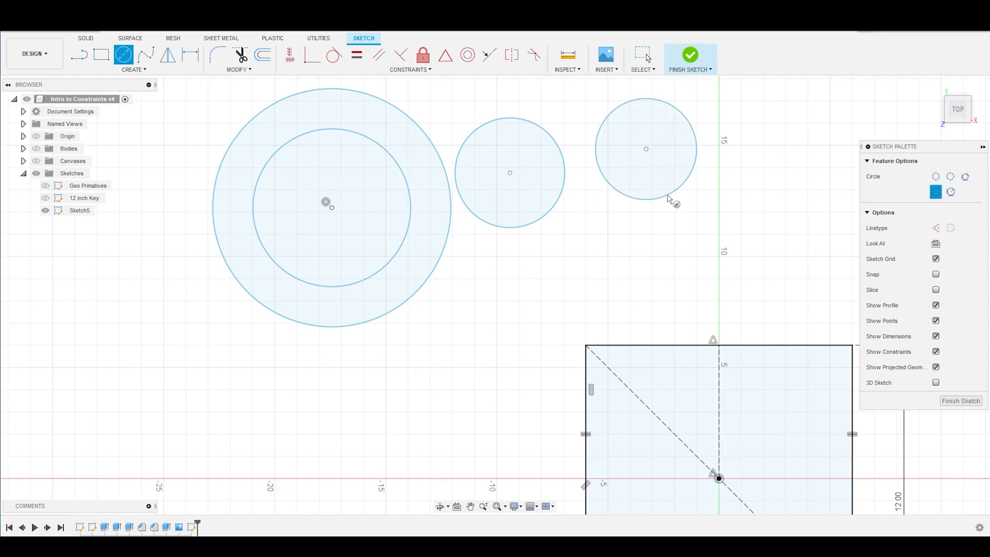
{"action": "left_click", "coordinate": [676, 200]}
{"action": "key", "text": "Escape"}
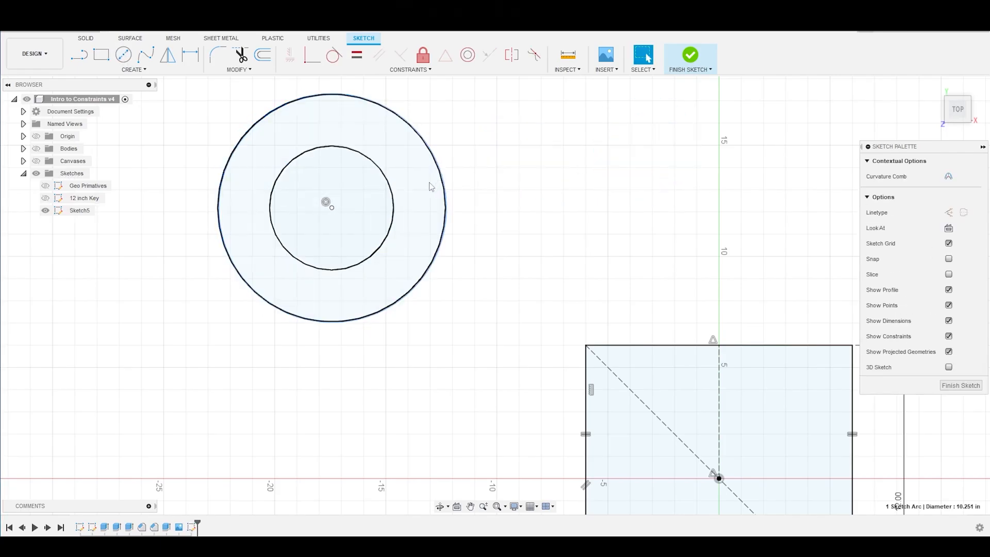
- Shrink both concentric circles, the inner one to about 4.63 in diameter, and move their shared center slightly downward
{"action": "left_click", "coordinate": [456, 193]}
{"action": "left_click_drag", "start_coordinate": [394, 204], "coordinate": [383, 206]}
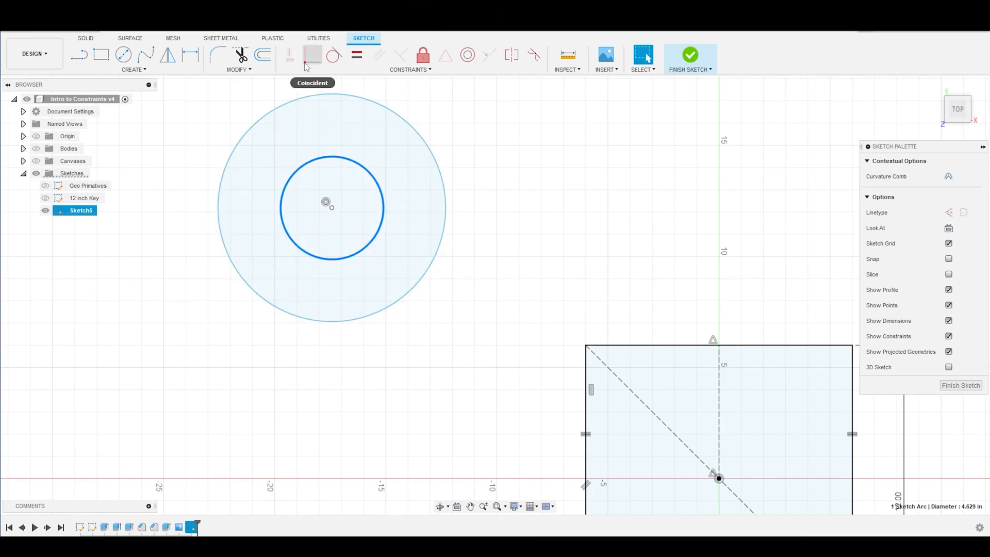
{"action": "left_click", "coordinate": [477, 153]}
{"action": "left_click_drag", "start_coordinate": [426, 150], "coordinate": [400, 137]}
{"action": "left_click_drag", "start_coordinate": [336, 208], "coordinate": [333, 258]}
{"action": "left_click", "coordinate": [463, 217]}
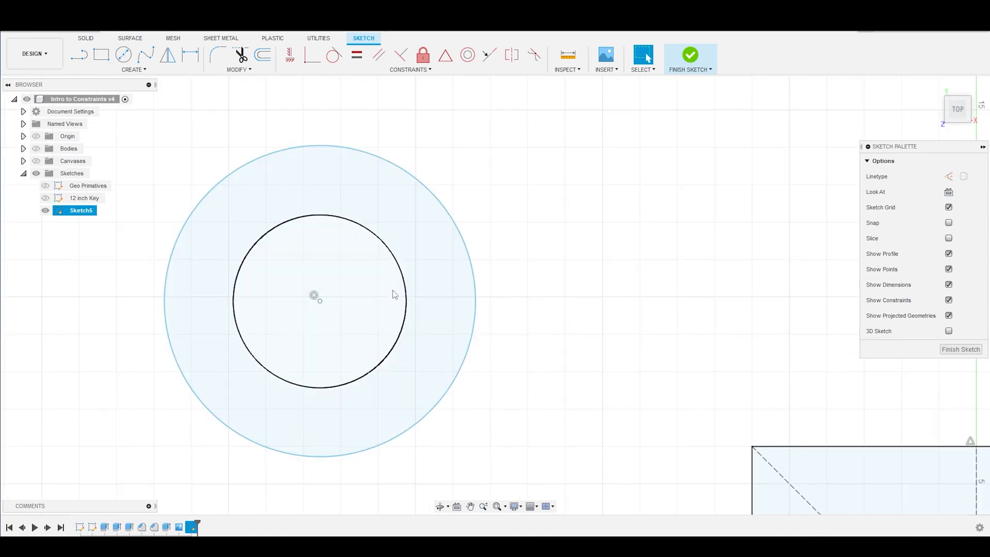
- Draw a line about 4.16 in long from the shared center to the outer circle and make it a construction line
{"action": "left_click", "coordinate": [82, 57]}
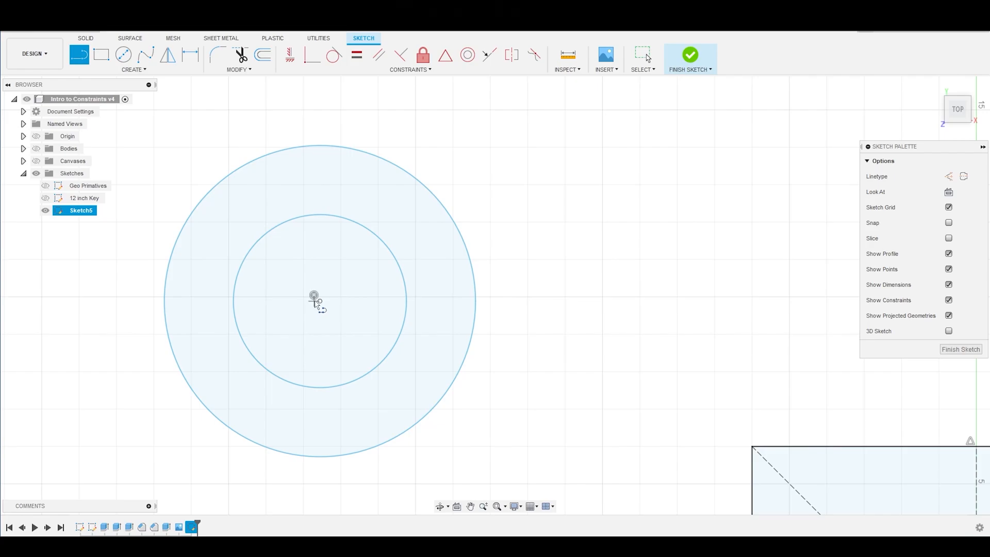
{"action": "left_click", "coordinate": [321, 301]}
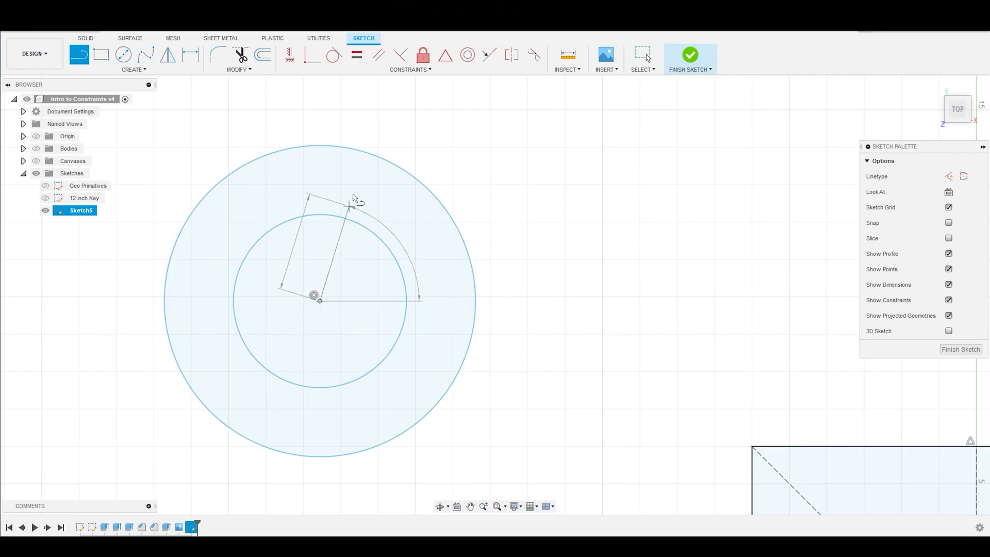
{"action": "left_click", "coordinate": [390, 164]}
{"action": "key", "text": "Escape"}
{"action": "left_click", "coordinate": [381, 187]}
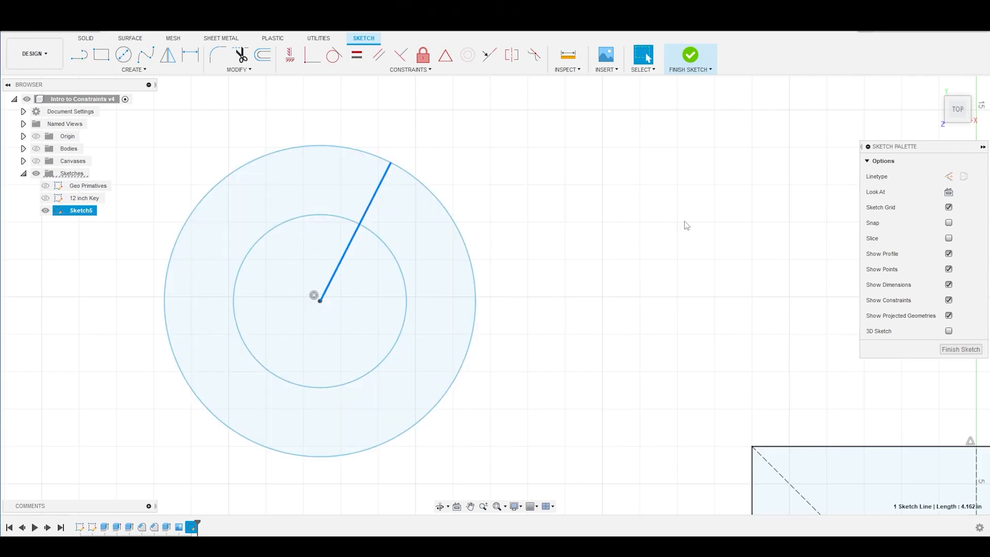
{"action": "left_click", "coordinate": [949, 176]}
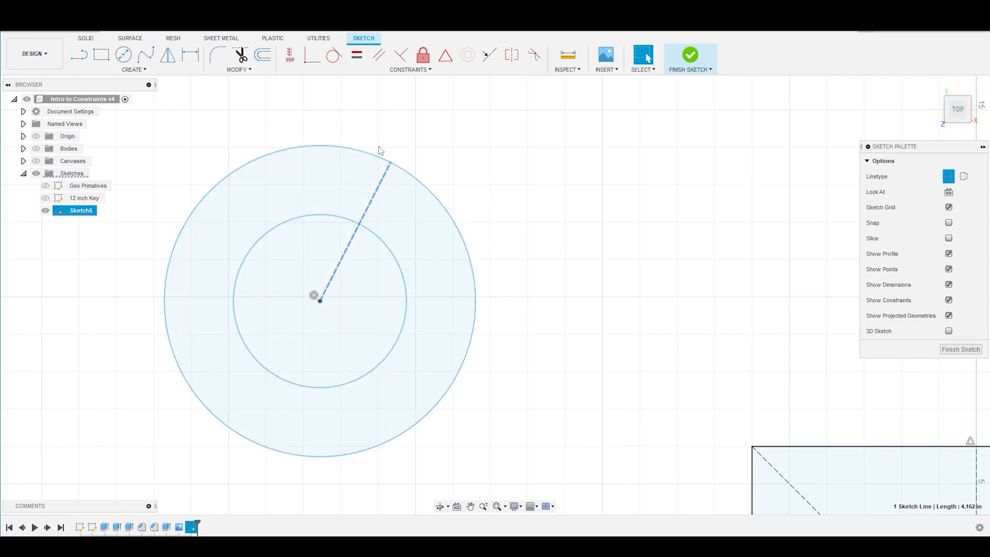
- Draw a second construction line from the radius line's outer end to about X -10.77, Y 11.75 in, outside the circles
{"action": "key", "text": "l"}
{"action": "left_click", "coordinate": [390, 164]}
{"action": "left_click", "coordinate": [575, 231]}
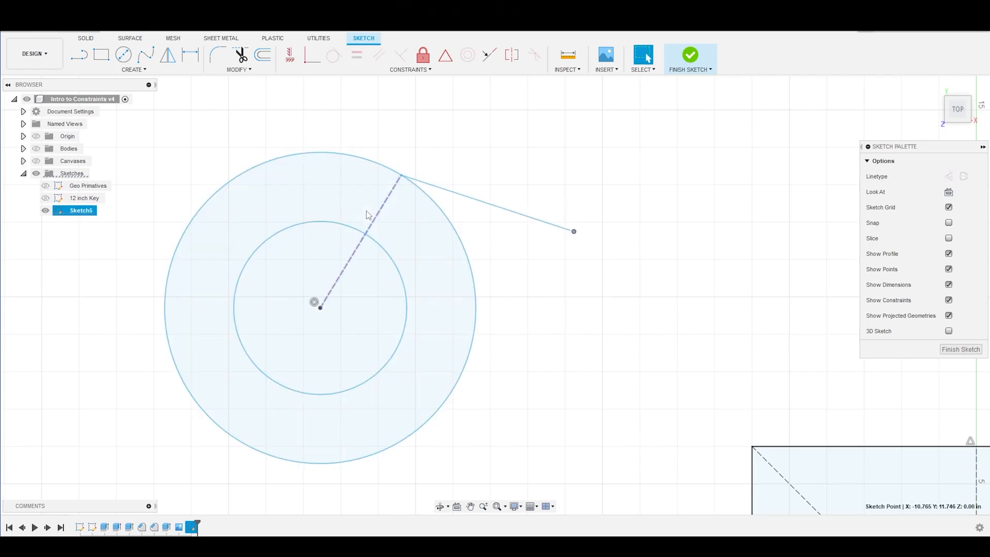
{"action": "left_click", "coordinate": [394, 194]}
{"action": "left_click", "coordinate": [437, 189], "text": "shift"}
{"action": "left_click", "coordinate": [415, 155]}
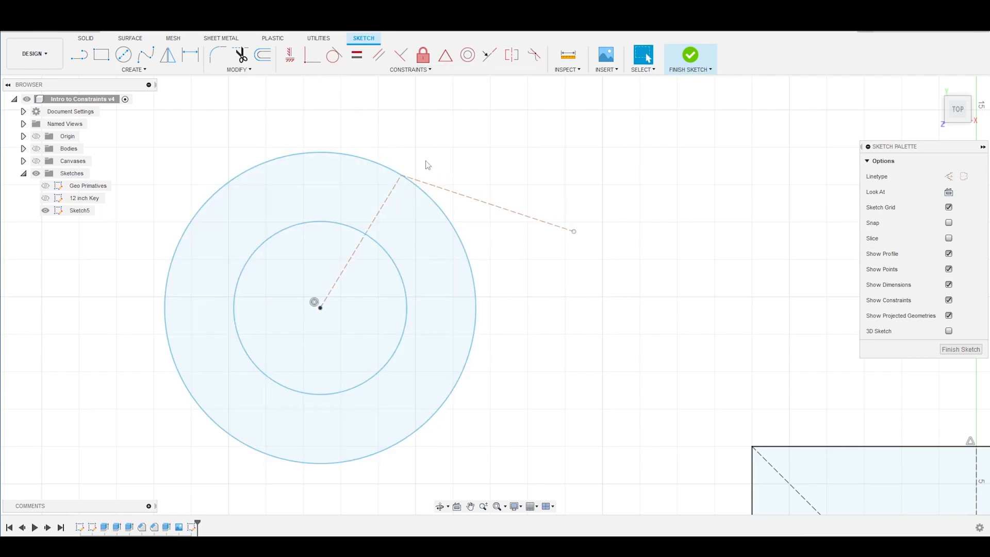
- Apply a perpendicular constraint between the radius line and the outer construction line
{"action": "left_click", "coordinate": [396, 186]}
{"action": "left_click", "coordinate": [437, 188], "text": "shift"}
{"action": "left_click", "coordinate": [400, 55]}
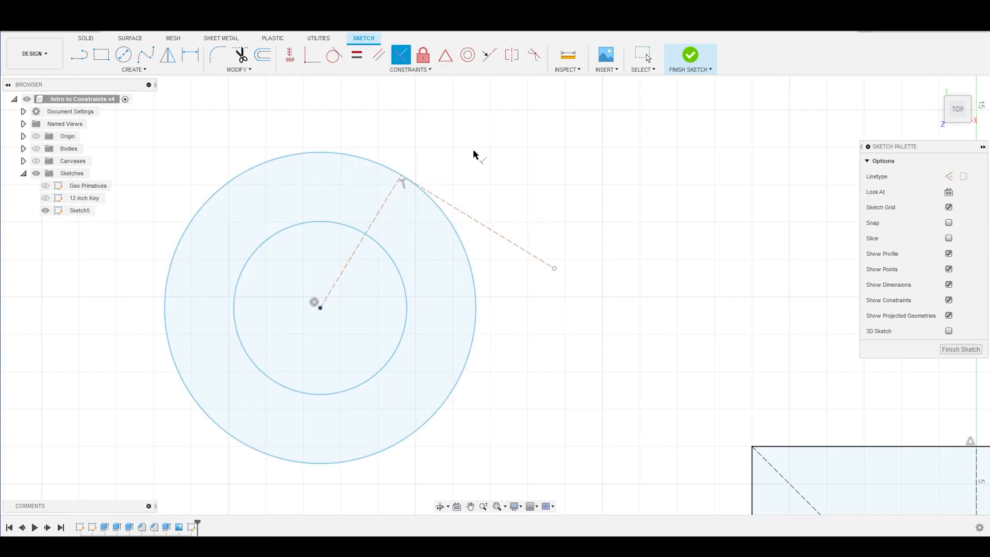
{"action": "key", "text": "Escape"}
- Shift the circles and swing the radius line around their center, carrying the perpendicular line along the outer circle
{"action": "middle_click_drag", "start_coordinate": [405, 208], "coordinate": [423, 214]}
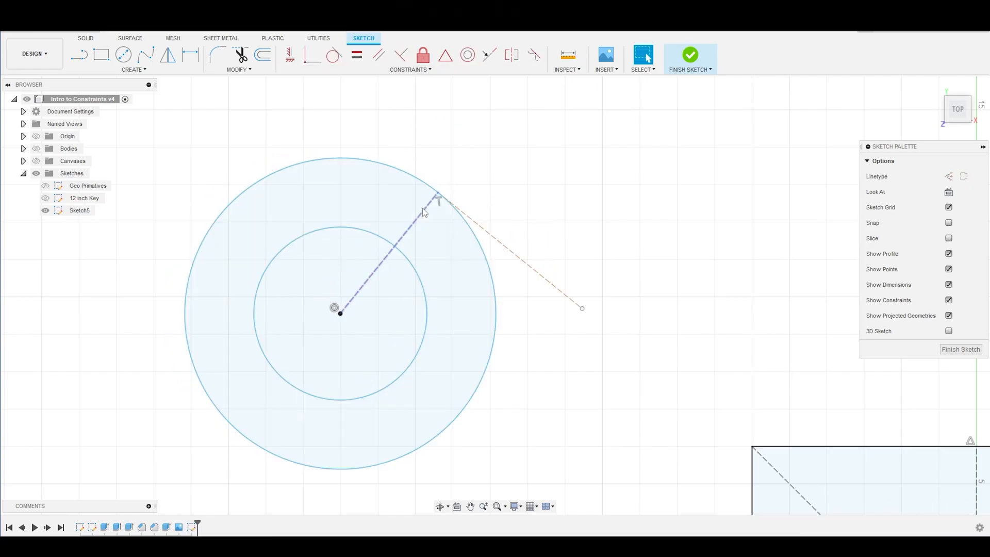
{"action": "mouse_move", "coordinate": [423, 214]}
{"action": "left_mouse_down"}
{"action": "mouse_move", "coordinate": [379, 191]}
{"action": "mouse_move", "coordinate": [326, 209]}
{"action": "mouse_move", "coordinate": [383, 193]}
{"action": "mouse_move", "coordinate": [425, 250]}
{"action": "left_mouse_up"}
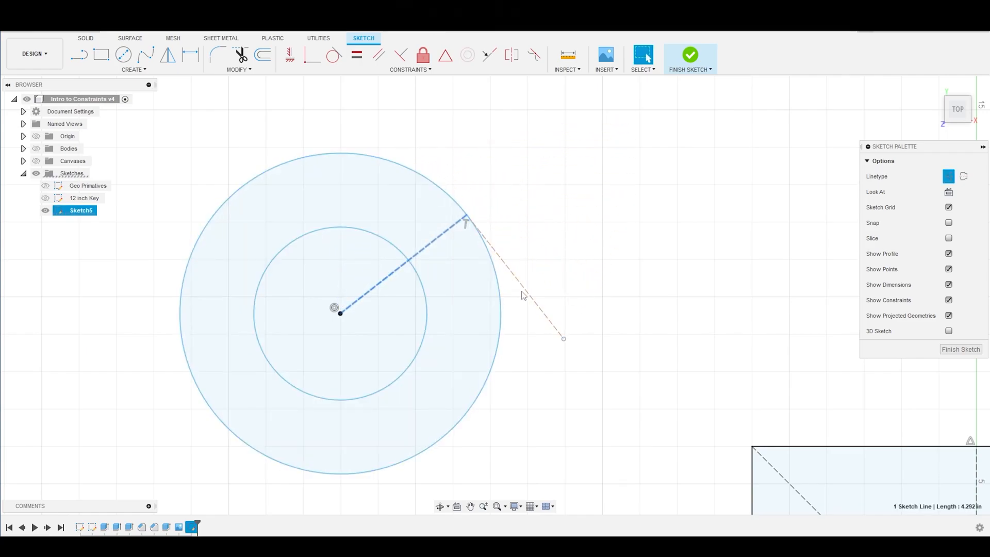
{"action": "left_click_drag", "start_coordinate": [461, 231], "coordinate": [358, 209]}
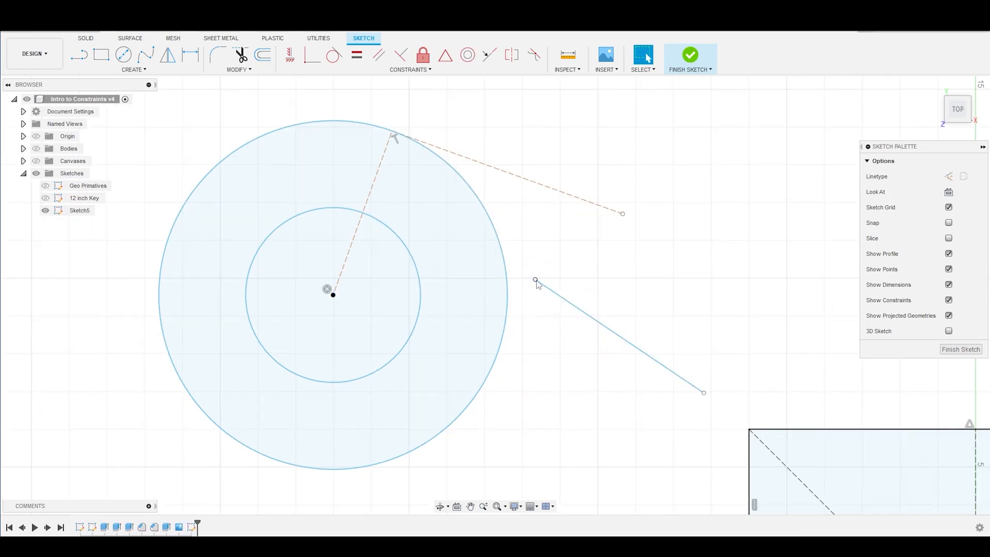
- Attach the loose solid line's near end to the outer circle and move its free end to about X -10.57, Y 6.32 in
{"action": "mouse_move", "coordinate": [536, 280]}
{"action": "left_mouse_down"}
{"action": "mouse_move", "coordinate": [530, 322]}
{"action": "mouse_move", "coordinate": [503, 339]}
{"action": "mouse_move", "coordinate": [508, 317]}
{"action": "left_mouse_up"}
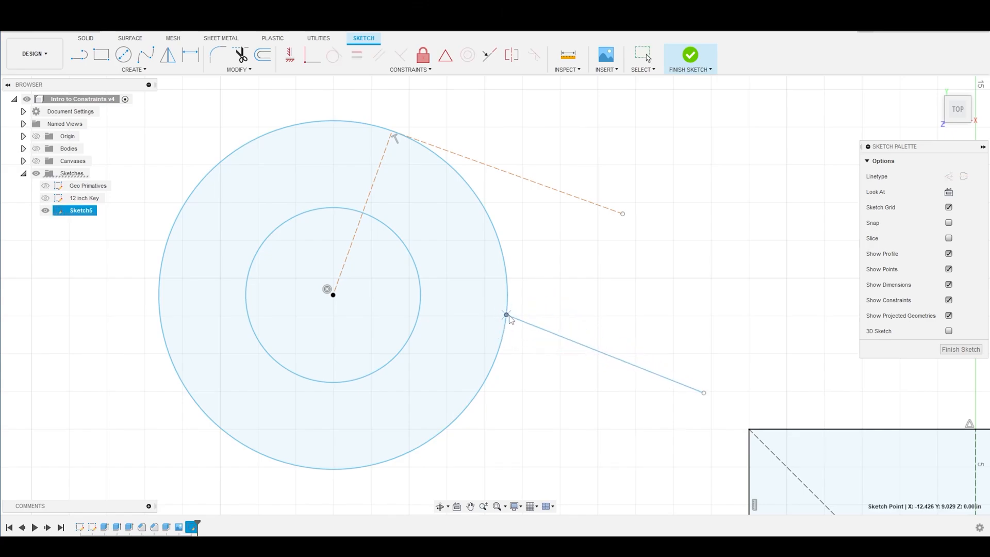
{"action": "left_click", "coordinate": [535, 293]}
{"action": "left_click_drag", "start_coordinate": [704, 392], "coordinate": [611, 286]}
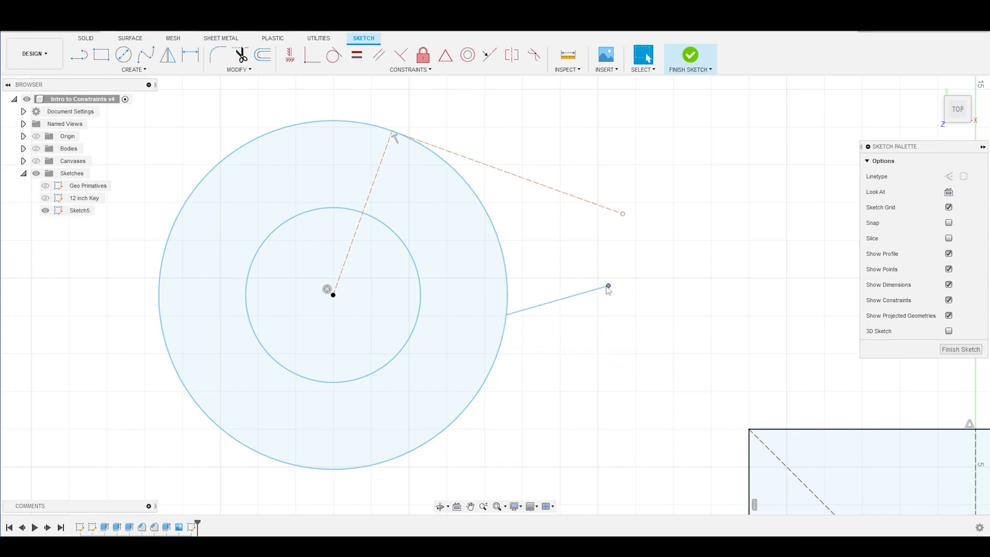
{"action": "left_click_drag", "start_coordinate": [566, 421], "coordinate": [580, 420]}
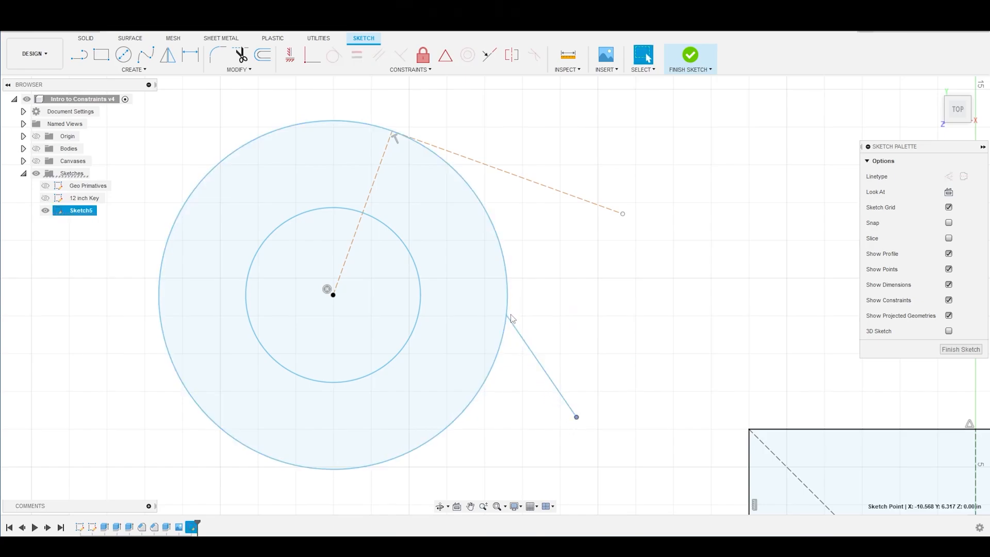
- Apply a tangent constraint between the solid line and the outer circle
{"action": "scroll", "coordinate": [508, 321], "scroll_direction": "down", "scroll_amount": 1}
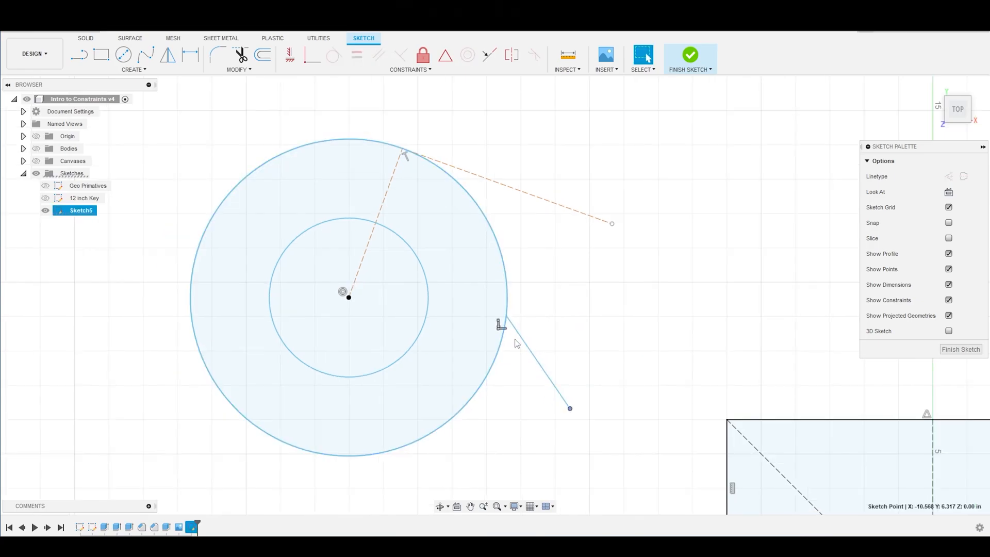
{"action": "left_click", "coordinate": [514, 325]}
{"action": "left_click", "coordinate": [501, 353], "text": "shift"}
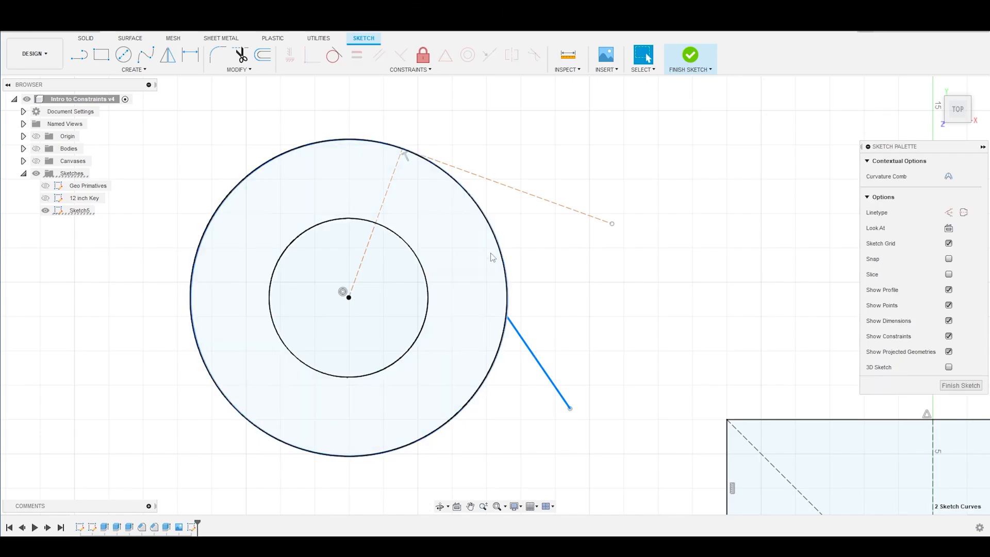
{"action": "left_click", "coordinate": [334, 58]}
{"action": "key", "text": "Escape"}
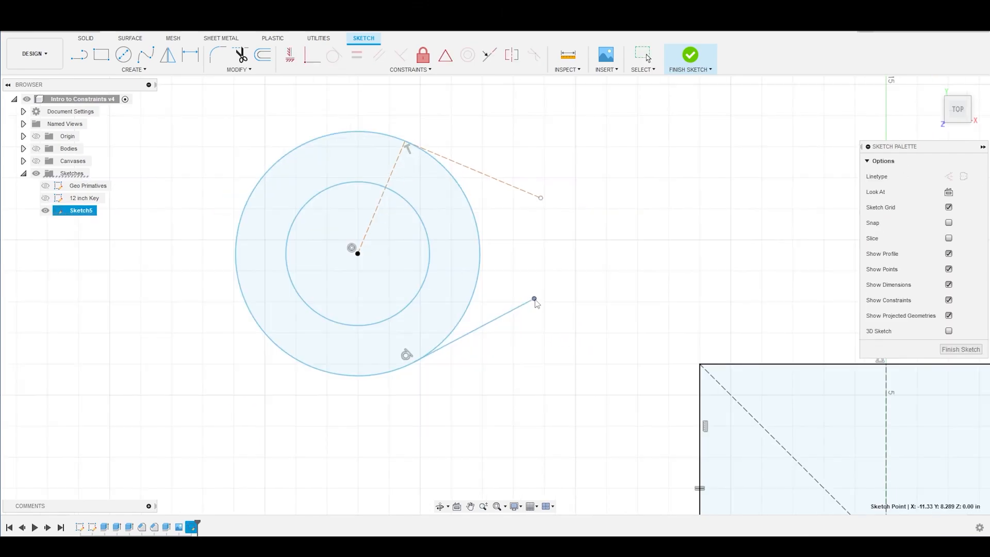
- Swing the tangent line's free end down to about X -11.58, Y 5.80 in
{"action": "mouse_move", "coordinate": [534, 299]}
{"action": "left_mouse_down"}
{"action": "mouse_move", "coordinate": [540, 248]}
{"action": "mouse_move", "coordinate": [493, 356]}
{"action": "mouse_move", "coordinate": [361, 426]}
{"action": "mouse_move", "coordinate": [240, 368]}
{"action": "mouse_move", "coordinate": [201, 290]}
{"action": "mouse_move", "coordinate": [201, 323]}
{"action": "mouse_move", "coordinate": [317, 408]}
{"action": "mouse_move", "coordinate": [352, 412]}
{"action": "mouse_move", "coordinate": [408, 397]}
{"action": "mouse_move", "coordinate": [532, 306]}
{"action": "mouse_move", "coordinate": [556, 251]}
{"action": "mouse_move", "coordinate": [648, 230]}
{"action": "mouse_move", "coordinate": [571, 343]}
{"action": "mouse_move", "coordinate": [527, 370]}
{"action": "left_mouse_up"}
{"action": "scroll", "coordinate": [558, 295], "scroll_direction": "down", "scroll_amount": 3}
{"action": "scroll", "coordinate": [657, 266], "scroll_direction": "up", "scroll_amount": 1}
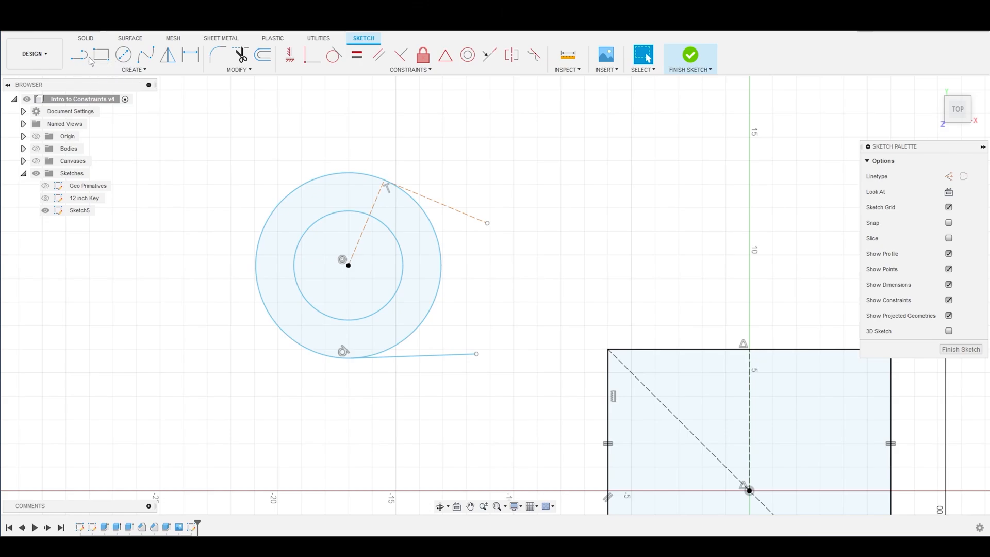
- Try a Fix constraint on the whole tangent line and undo it
{"action": "left_click", "coordinate": [123, 57]}
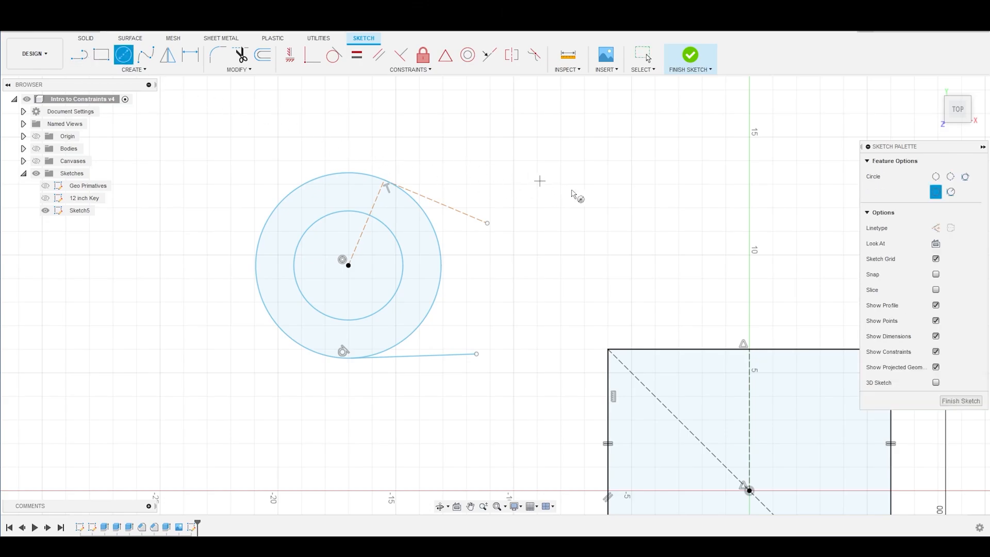
{"action": "key", "text": "Escape"}
{"action": "left_click", "coordinate": [423, 57]}
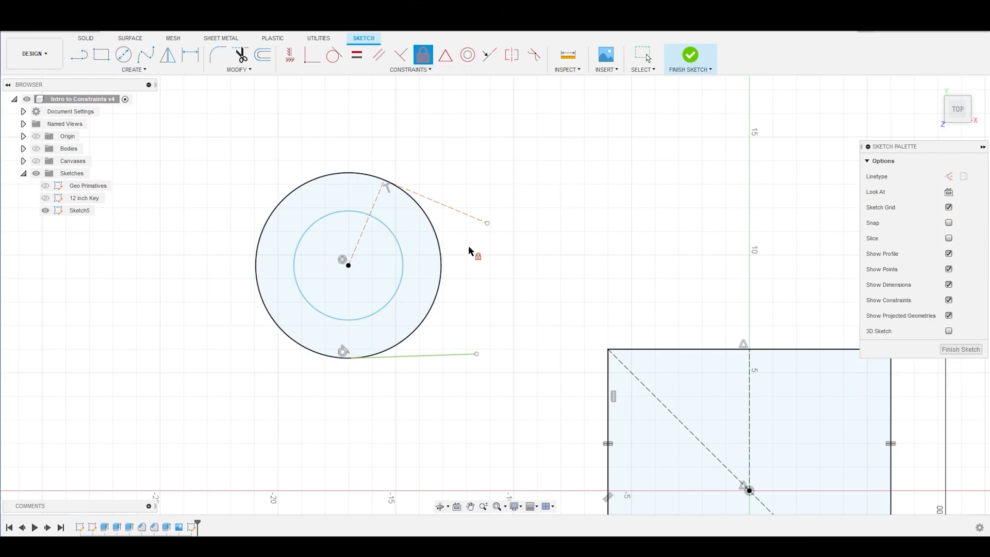
{"action": "key", "text": "Escape"}
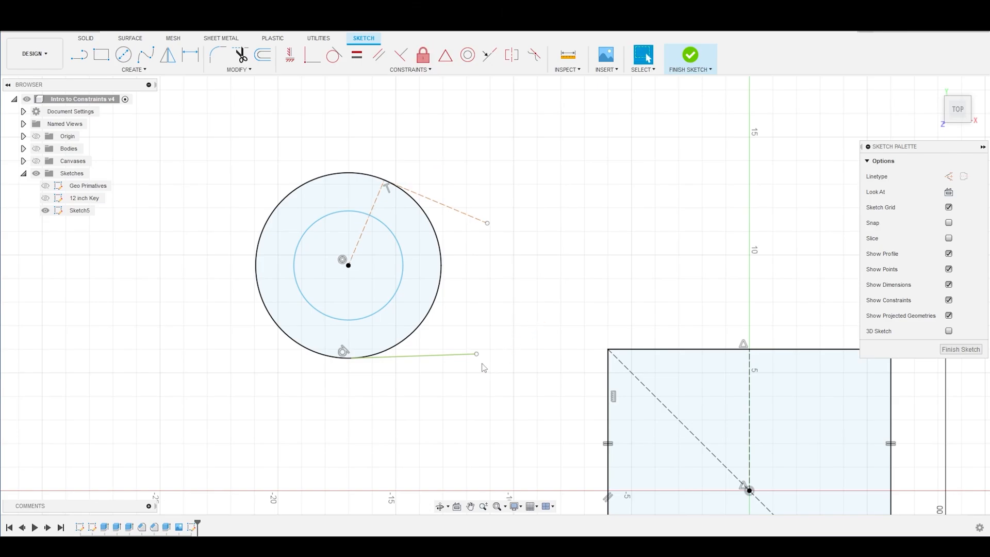
{"action": "key", "text": "ctrl+z"}
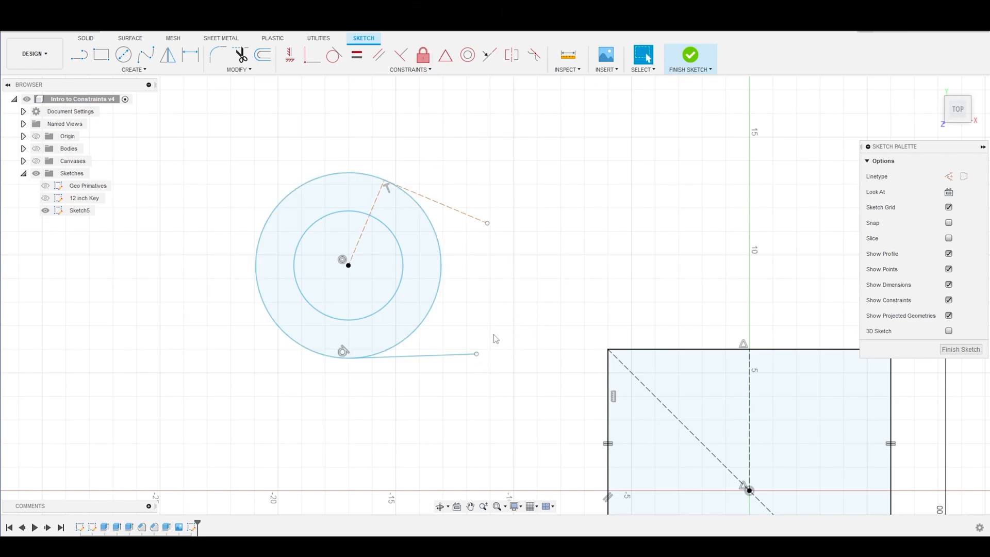
- Try a Fix constraint on only the tangent line's free end point and undo it
{"action": "scroll", "coordinate": [473, 360], "scroll_direction": "up", "scroll_amount": 5}
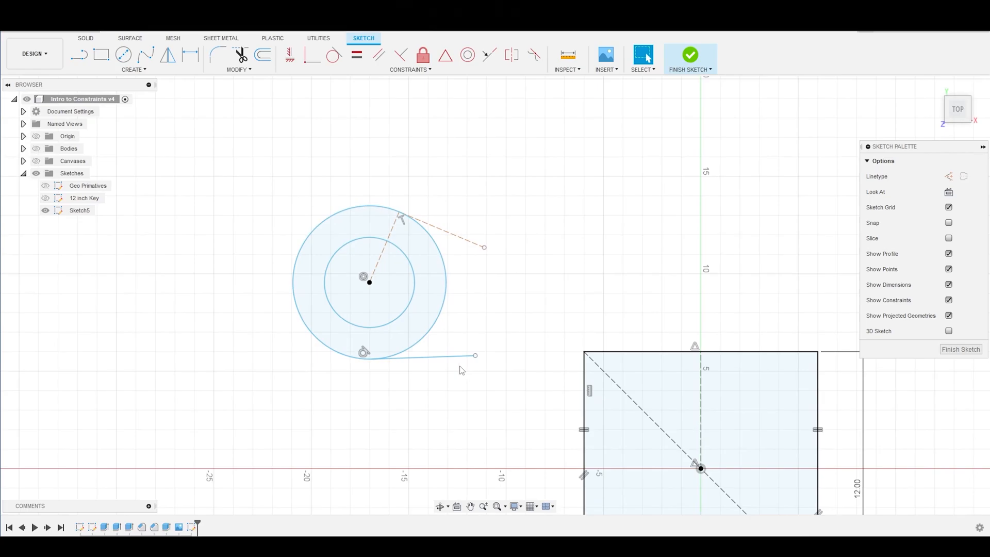
{"action": "left_click", "coordinate": [423, 55]}
{"action": "key", "text": "Escape"}
{"action": "scroll", "coordinate": [495, 348], "scroll_direction": "up", "scroll_amount": 5}
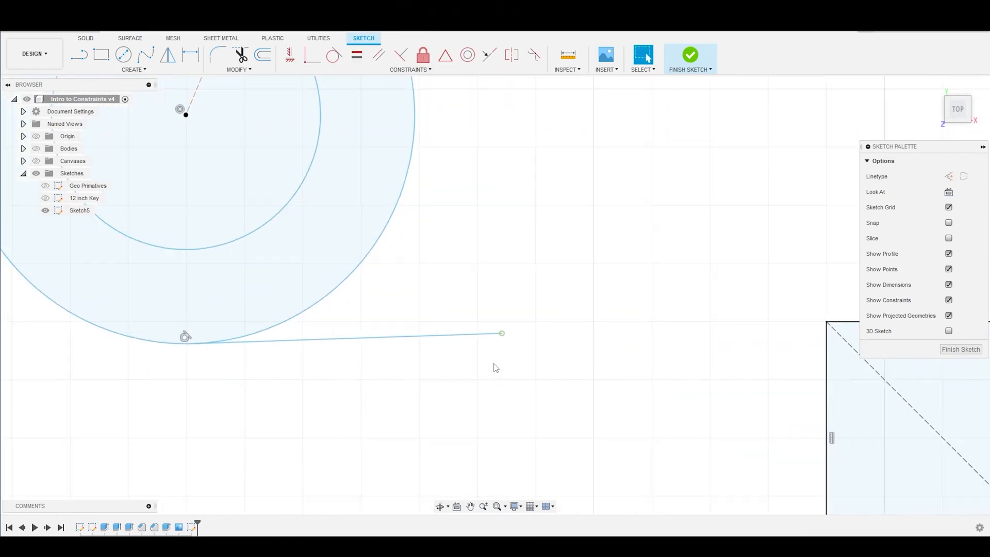
{"action": "scroll", "coordinate": [516, 322], "scroll_direction": "down", "scroll_amount": 3}
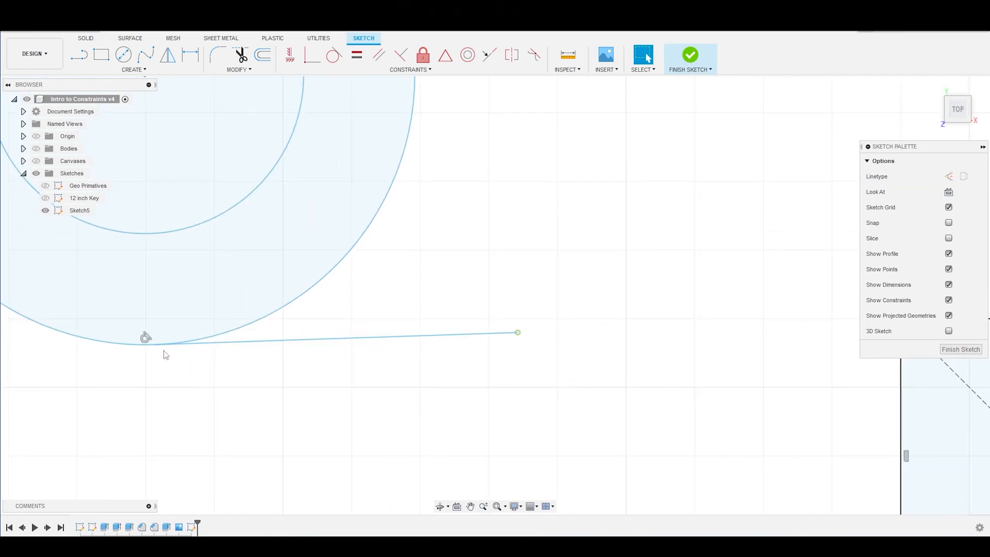
{"action": "scroll", "coordinate": [392, 299], "scroll_direction": "down", "scroll_amount": 4}
{"action": "scroll", "coordinate": [488, 356], "scroll_direction": "up", "scroll_amount": 5}
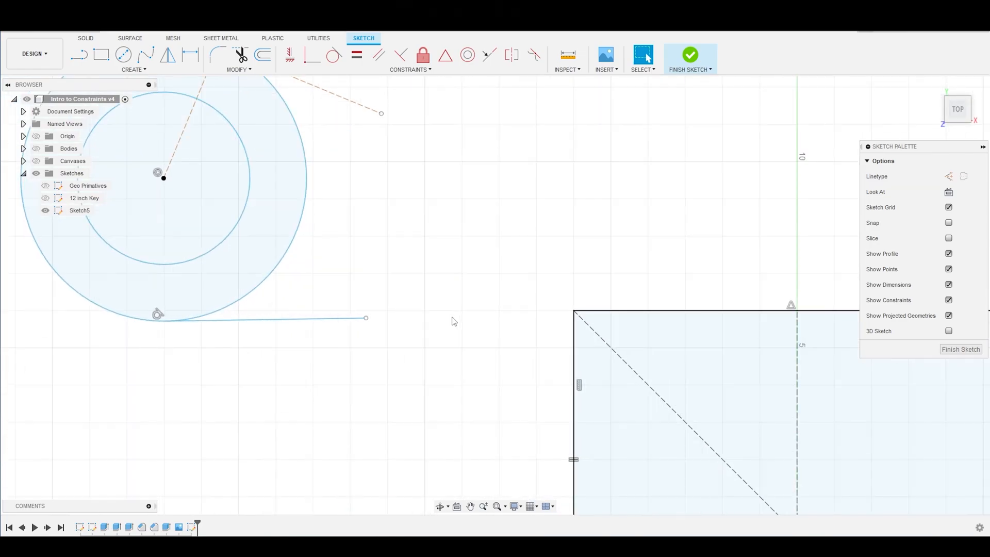
{"action": "scroll", "coordinate": [449, 264], "scroll_direction": "down", "scroll_amount": 2}
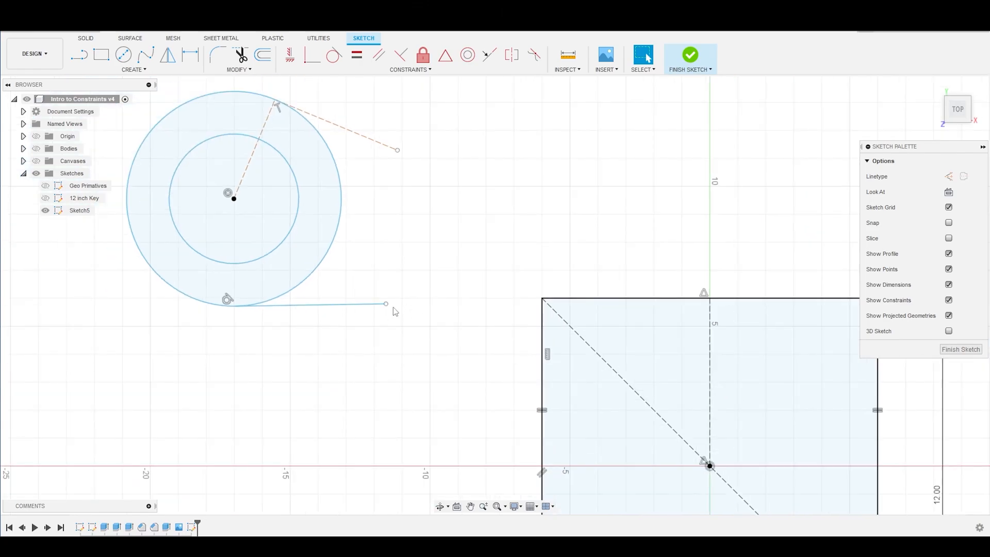
- Stretch the tangent line by moving its free end outward and slightly downward
{"action": "left_click", "coordinate": [388, 306]}
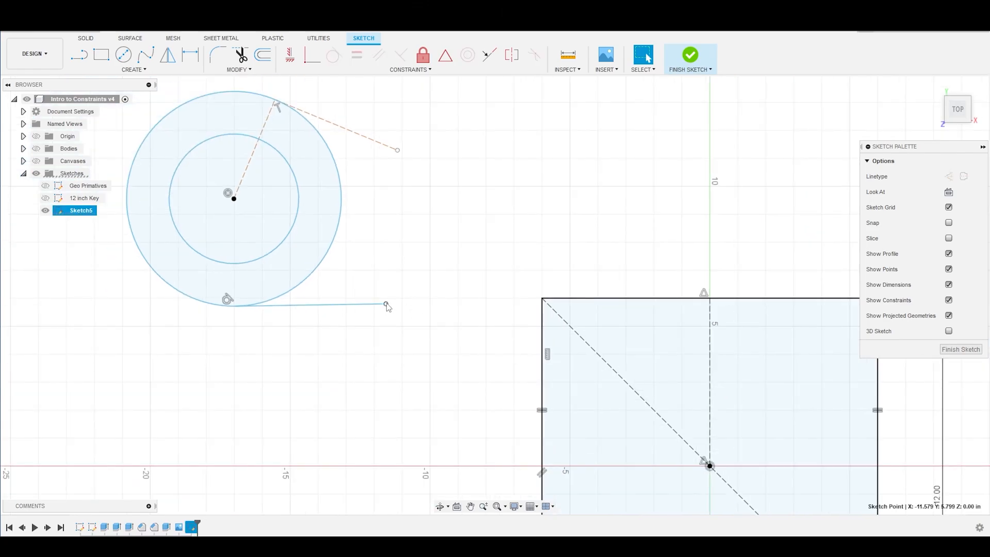
{"action": "left_click", "coordinate": [444, 171]}
{"action": "scroll", "coordinate": [361, 298], "scroll_direction": "up", "scroll_amount": 2}
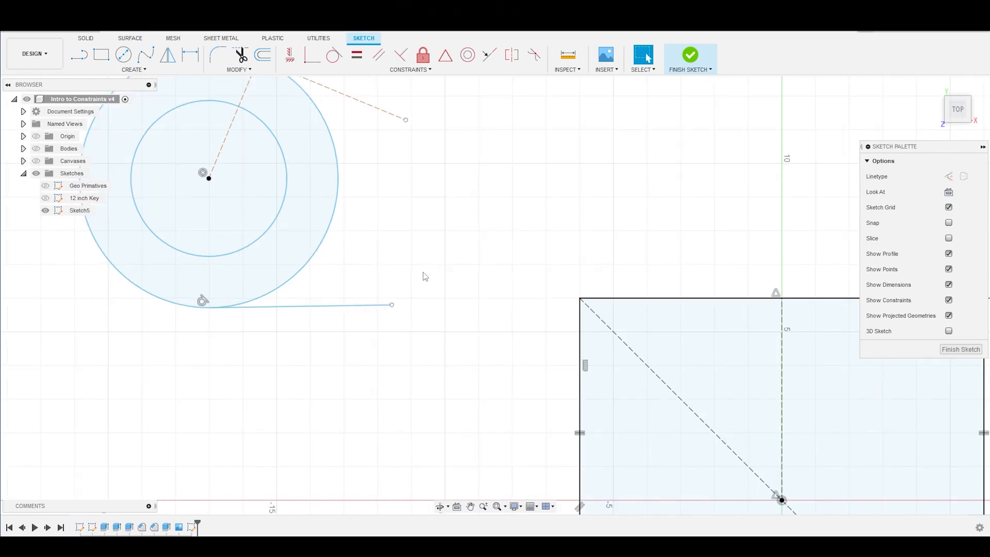
{"action": "mouse_move", "coordinate": [393, 308]}
{"action": "left_mouse_down"}
{"action": "mouse_move", "coordinate": [428, 290]}
{"action": "mouse_move", "coordinate": [439, 266]}
{"action": "mouse_move", "coordinate": [416, 320]}
{"action": "mouse_move", "coordinate": [363, 360]}
{"action": "mouse_move", "coordinate": [420, 332]}
{"action": "mouse_move", "coordinate": [424, 318]}
{"action": "left_mouse_up"}
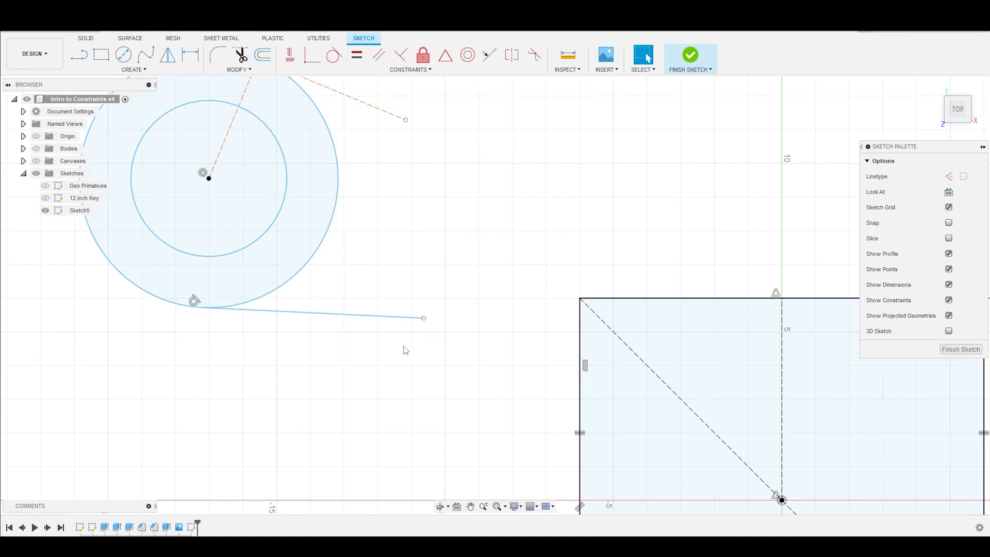
- Move the tangent line's free end to about X -12.29, Y 3.43 in
{"action": "scroll", "coordinate": [458, 220], "scroll_direction": "down", "scroll_amount": 5}
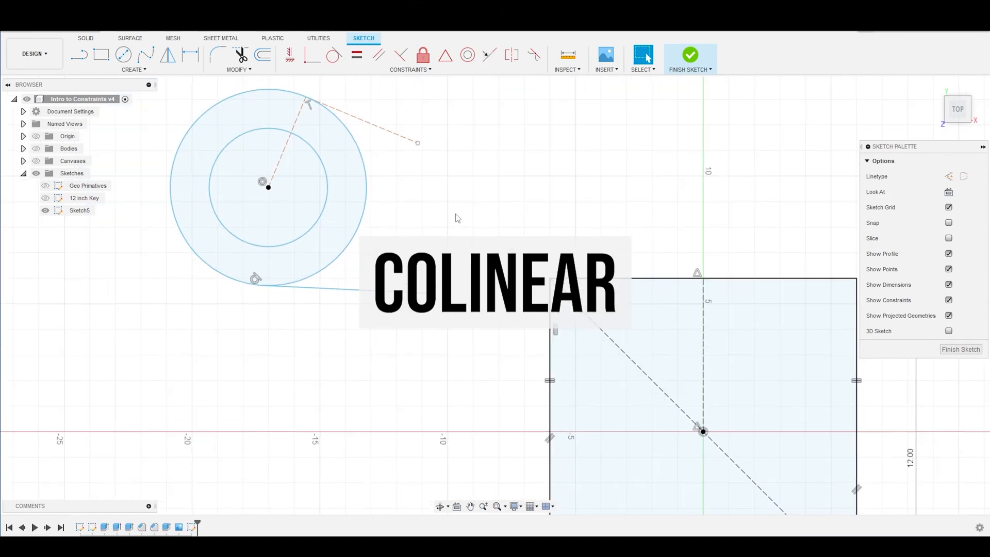
{"action": "scroll", "coordinate": [482, 287], "scroll_direction": "up", "scroll_amount": 3}
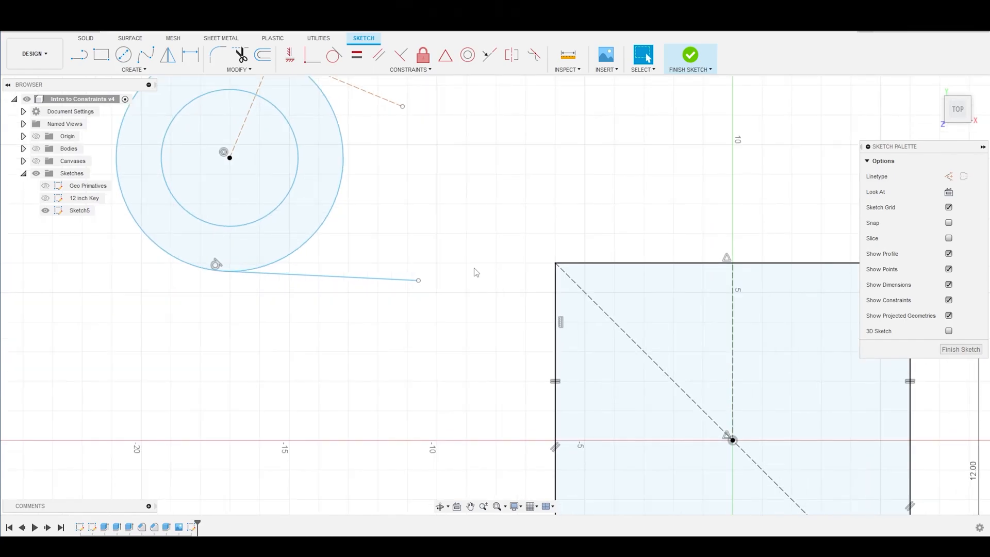
{"action": "scroll", "coordinate": [424, 272], "scroll_direction": "down", "scroll_amount": 2}
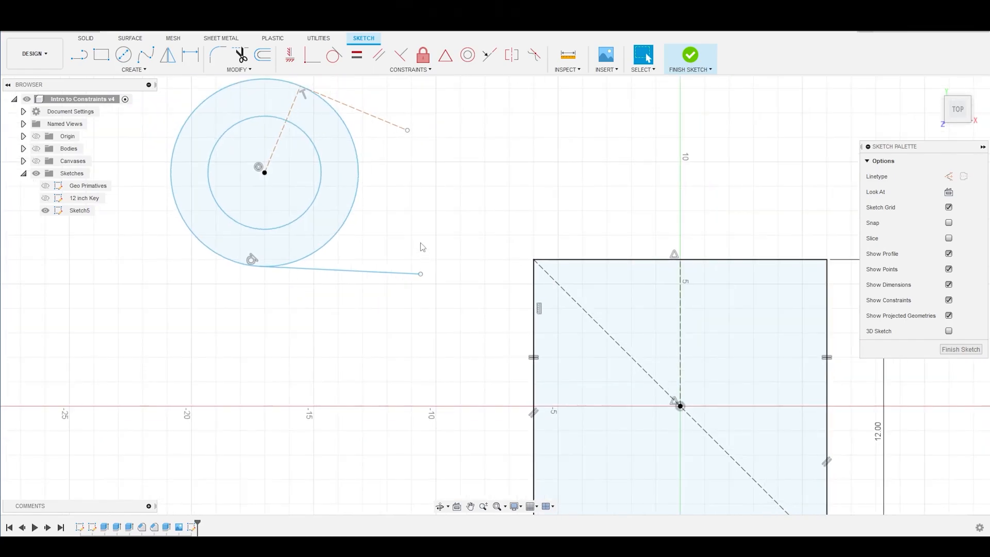
{"action": "left_click_drag", "start_coordinate": [421, 274], "coordinate": [380, 322]}
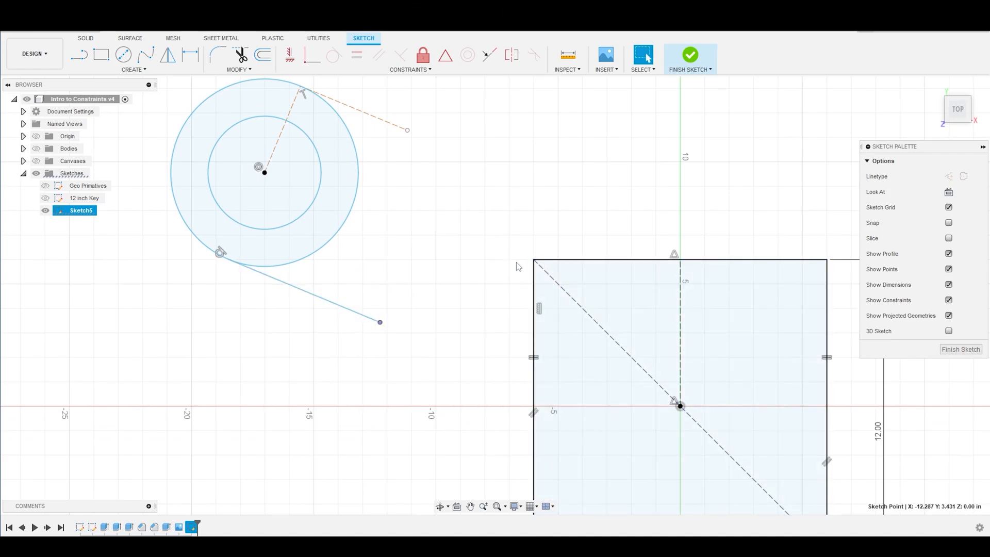
- Apply a collinear constraint between the tangent line and the square's top edge
{"action": "left_click", "coordinate": [332, 302]}
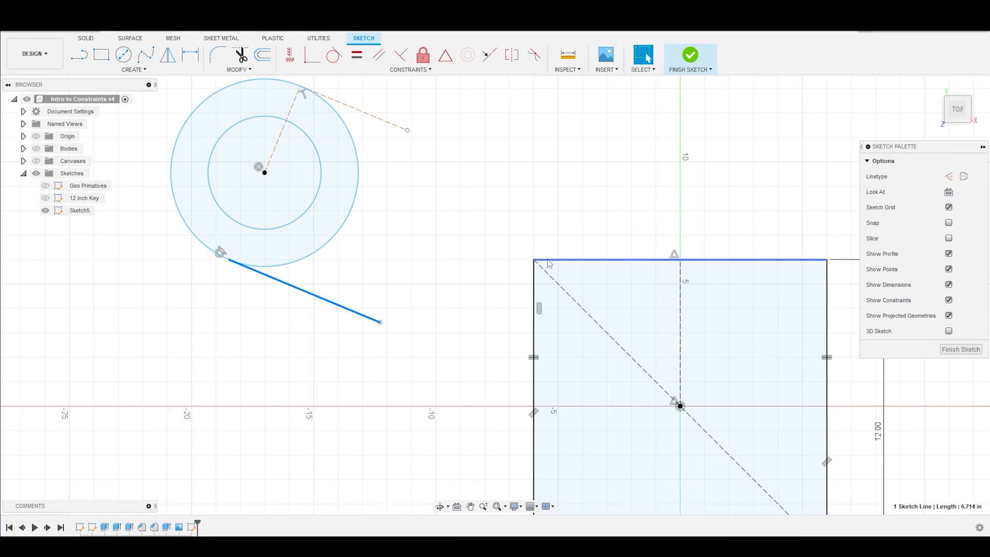
{"action": "left_click", "coordinate": [489, 54]}
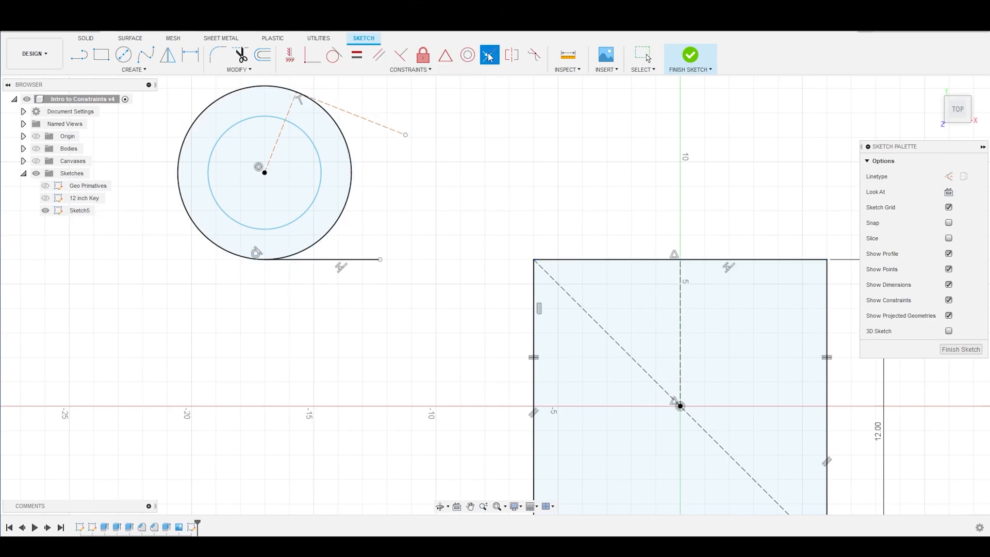
{"action": "key", "text": "Escape"}
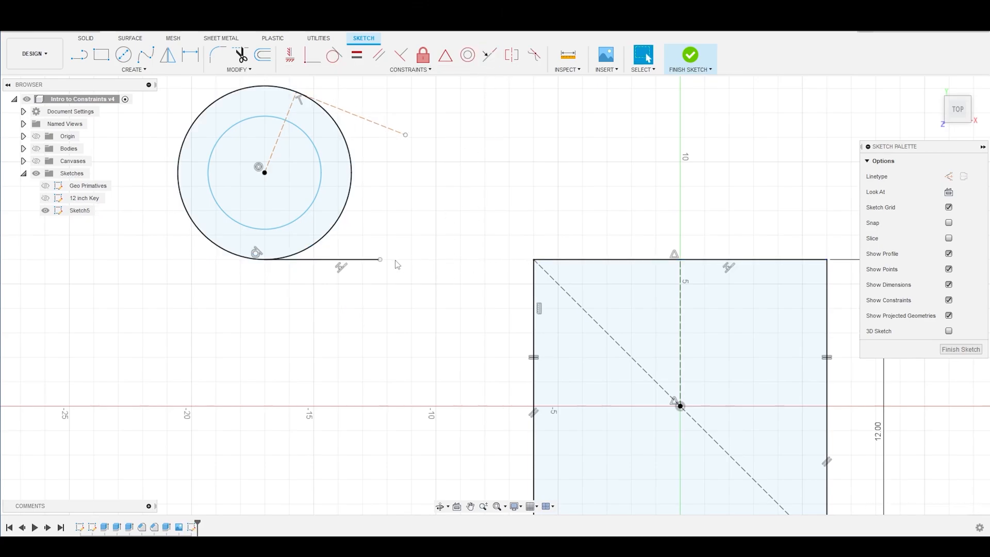
{"action": "left_click", "coordinate": [311, 259]}
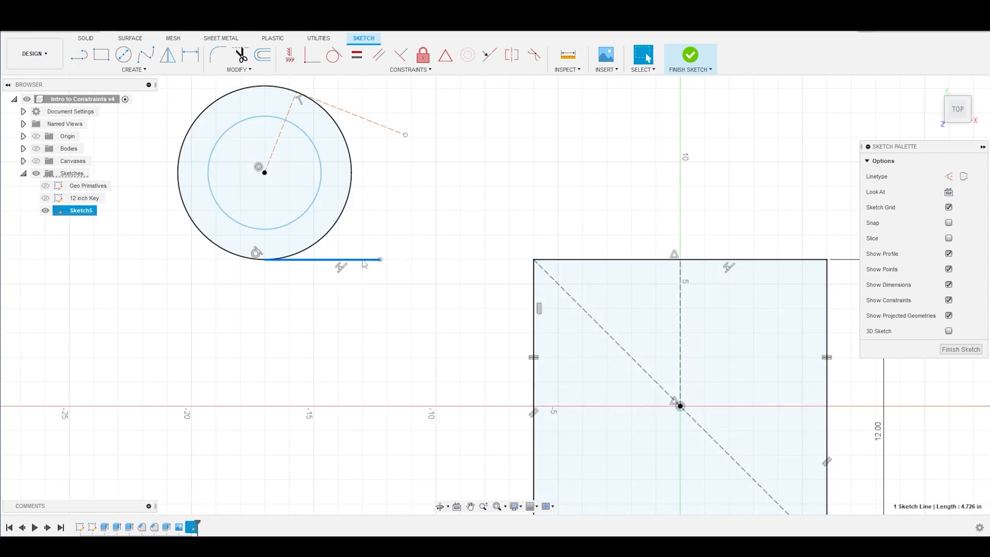
{"action": "left_click", "coordinate": [514, 196]}
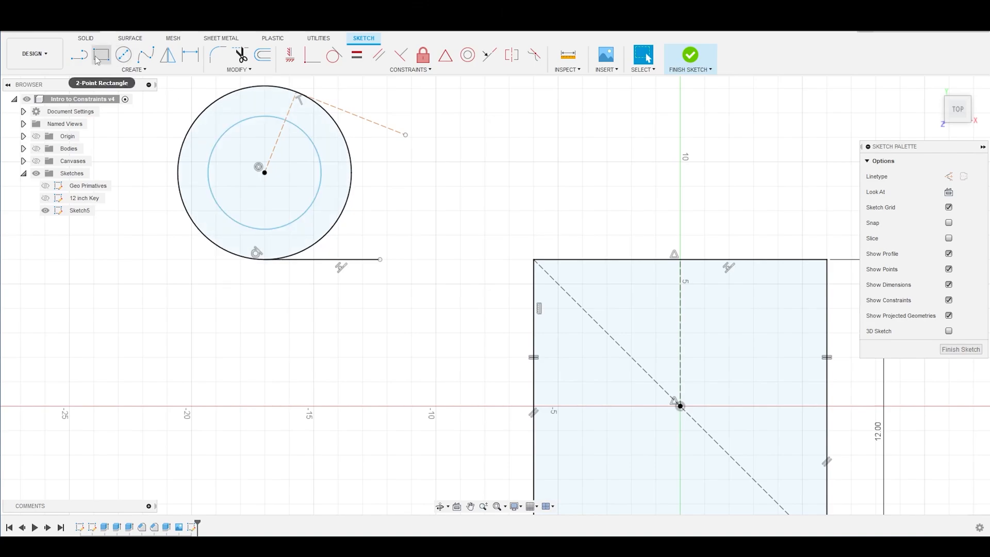
- Draw a line from the tangent line's free end to the square's upper-left corner and make it a construction line
{"action": "left_click", "coordinate": [78, 55]}
{"action": "left_click", "coordinate": [380, 260]}
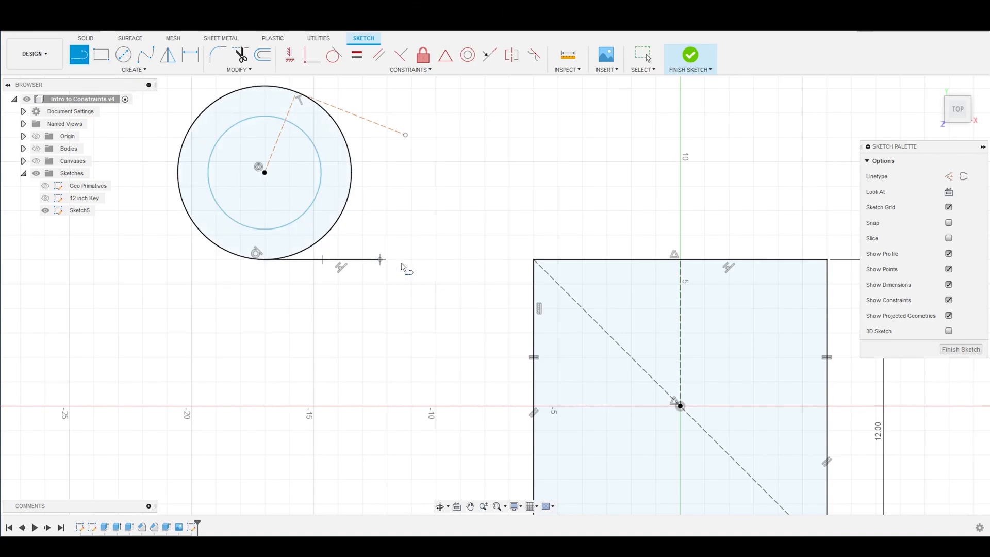
{"action": "left_click", "coordinate": [534, 260]}
{"action": "key", "text": "Escape"}
{"action": "left_click", "coordinate": [486, 260]}
{"action": "left_click", "coordinate": [949, 177]}
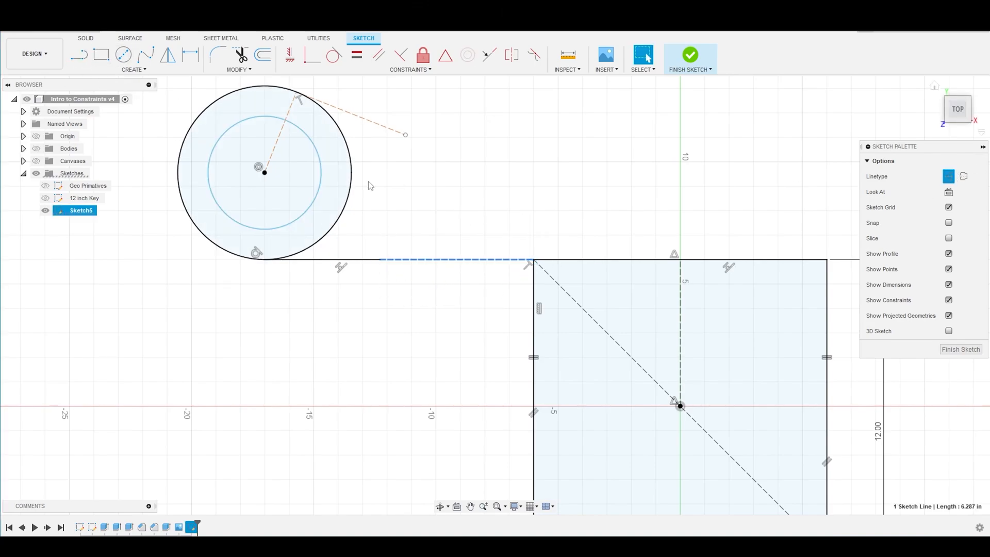
{"action": "left_click", "coordinate": [510, 271]}
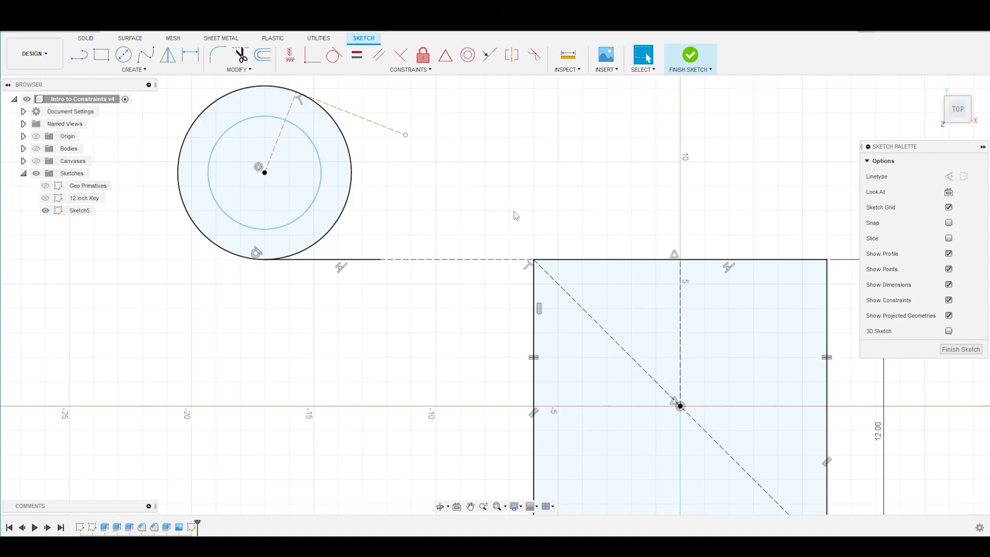
- Delete the construction line between the tangent line and the square
{"action": "left_click", "coordinate": [428, 261]}
{"action": "scroll", "coordinate": [454, 225], "scroll_direction": "up", "scroll_amount": 2}
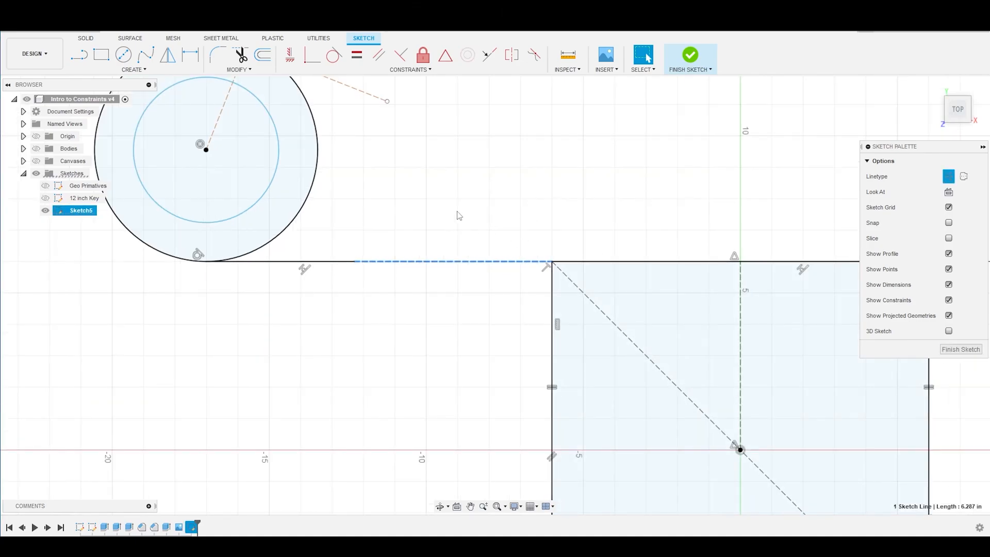
{"action": "key", "text": "Delete"}
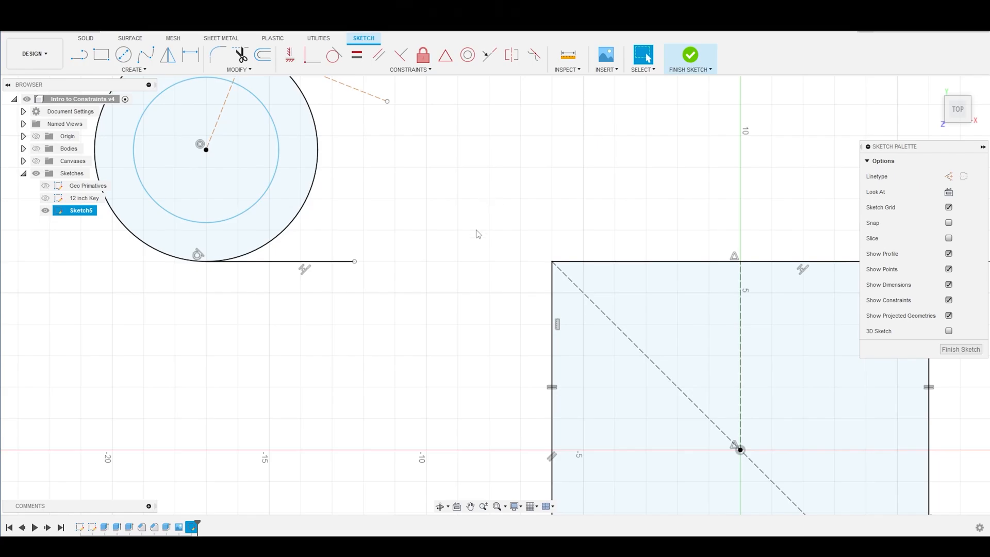
- Draw three separate two-point rectangles above the square, about 1.9, 0.78 and 1.3 in wide, with their top edges at different heights
{"action": "scroll", "coordinate": [480, 231], "scroll_direction": "down", "scroll_amount": 3}
{"action": "scroll", "coordinate": [555, 182], "scroll_direction": "up", "scroll_amount": 1}
{"action": "key", "text": "r"}
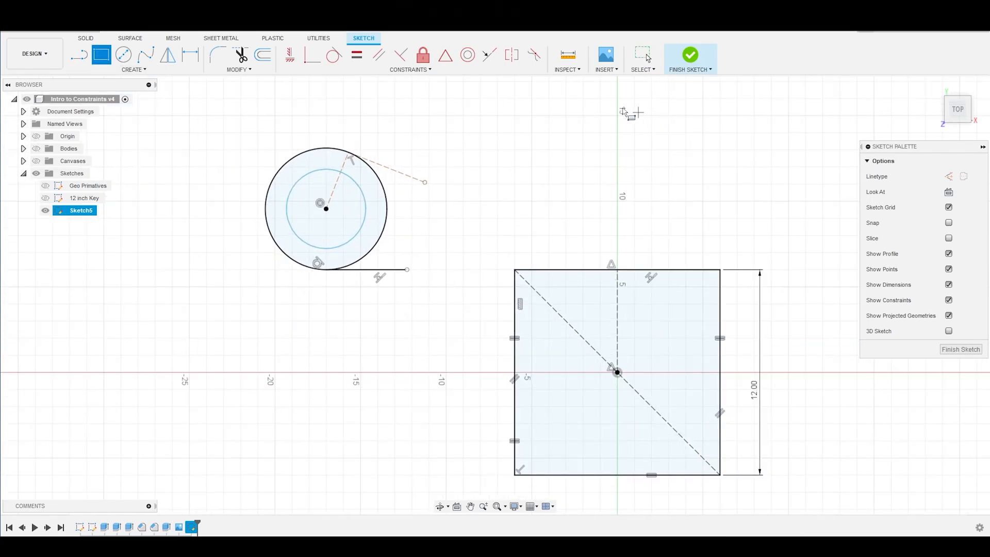
{"action": "left_click", "coordinate": [517, 109]}
{"action": "left_click", "coordinate": [551, 196]}
{"action": "left_click", "coordinate": [594, 131]}
{"action": "left_click", "coordinate": [607, 181]}
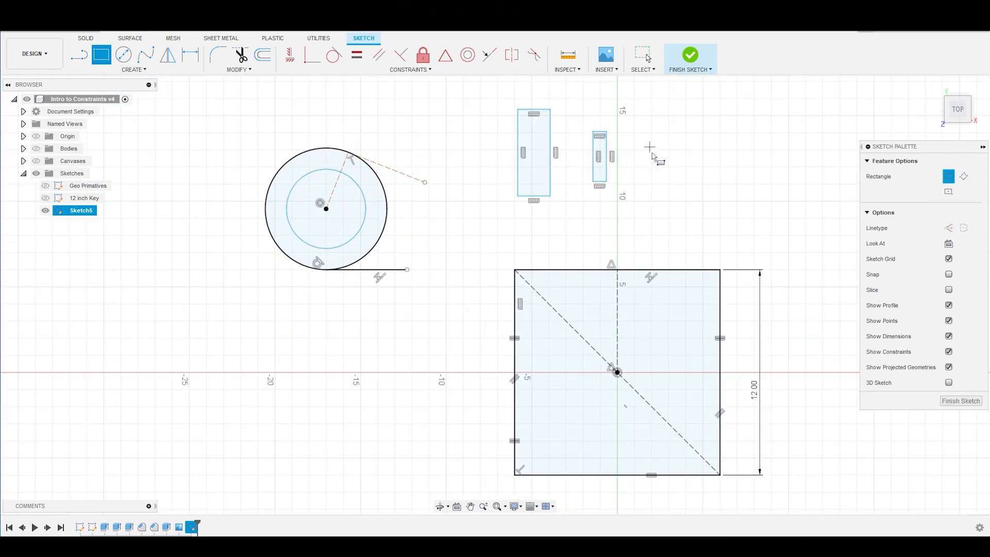
{"action": "left_click", "coordinate": [650, 148]}
{"action": "left_click", "coordinate": [671, 199]}
{"action": "key", "text": "Escape"}
- Apply a collinear constraint to the top edges of the three rectangles
{"action": "scroll", "coordinate": [573, 123], "scroll_direction": "down", "scroll_amount": 2}
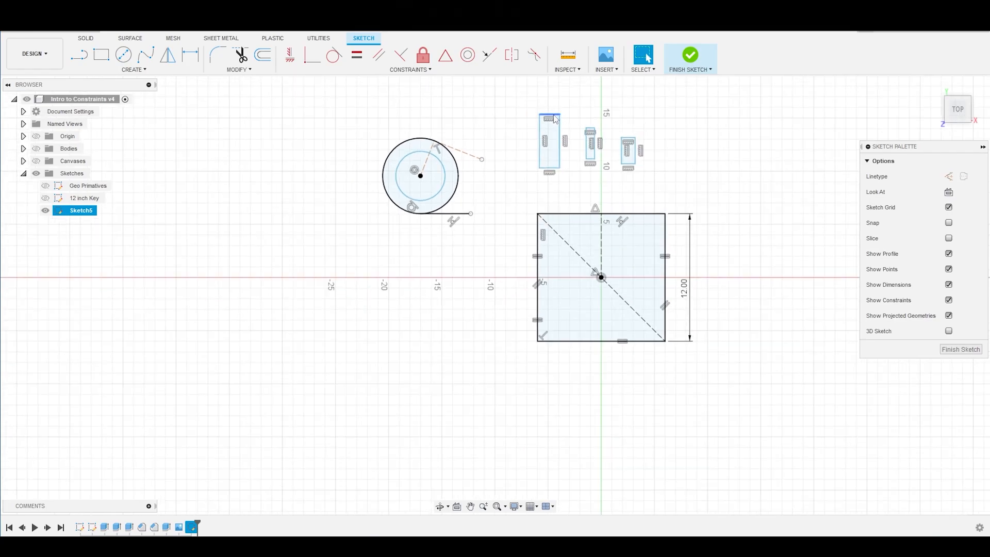
{"action": "scroll", "coordinate": [598, 132], "scroll_direction": "up", "scroll_amount": 5}
{"action": "left_click", "coordinate": [591, 129], "text": "shift"}
{"action": "left_click", "coordinate": [658, 144], "text": "shift"}
{"action": "scroll", "coordinate": [456, 101], "scroll_direction": "down", "scroll_amount": 2}
{"action": "left_click", "coordinate": [489, 54]}
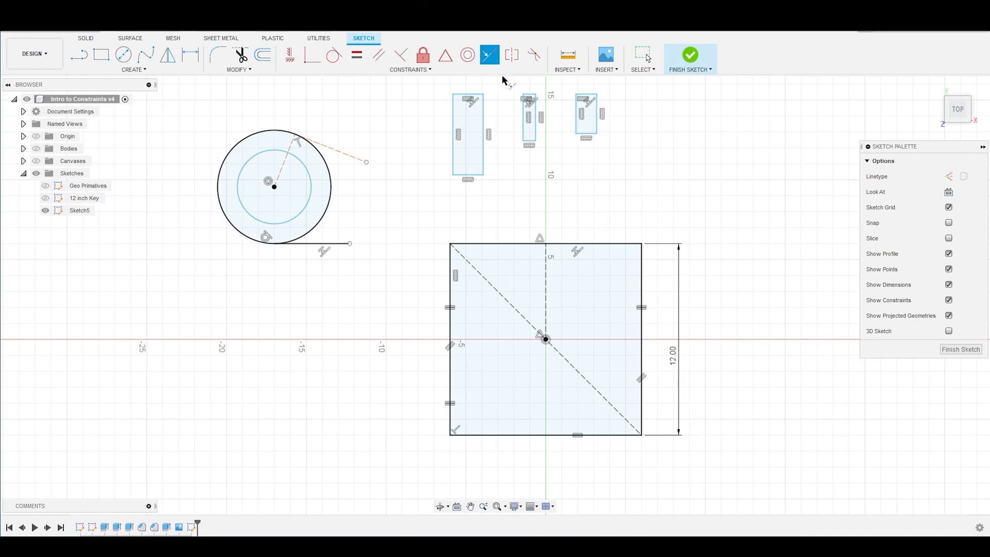
{"action": "key", "text": "Escape"}
- Lower the bottom edge of each rectangle to a different depth and raise their aligned top edges together
{"action": "mouse_move", "coordinate": [471, 175]}
{"action": "left_mouse_down"}
{"action": "mouse_move", "coordinate": [471, 219]}
{"action": "mouse_move", "coordinate": [471, 193]}
{"action": "left_mouse_up"}
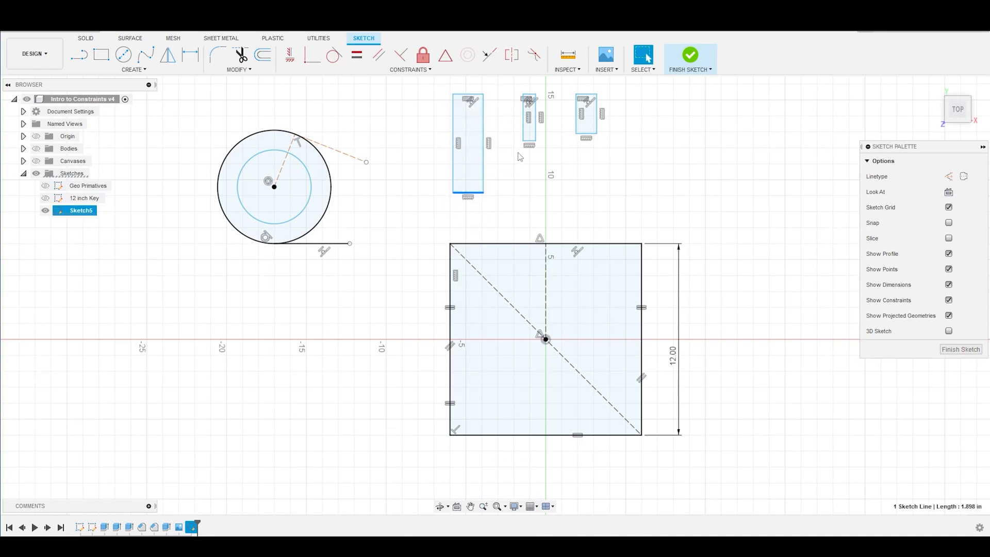
{"action": "left_click_drag", "start_coordinate": [529, 141], "coordinate": [529, 200]}
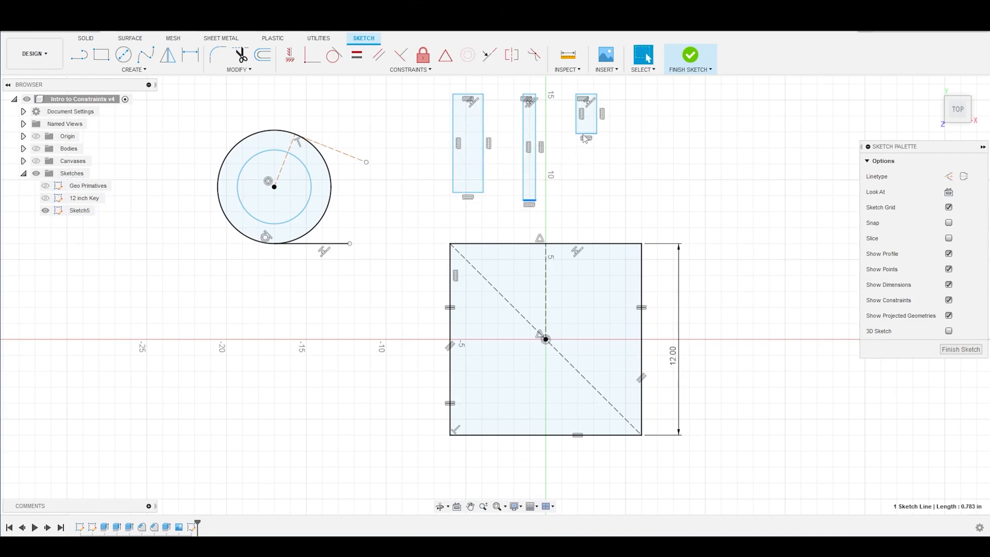
{"action": "left_click_drag", "start_coordinate": [584, 135], "coordinate": [586, 178]}
{"action": "scroll", "coordinate": [535, 93], "scroll_direction": "down", "scroll_amount": 3}
{"action": "scroll", "coordinate": [537, 93], "scroll_direction": "up", "scroll_amount": 5}
{"action": "left_click_drag", "start_coordinate": [606, 221], "coordinate": [588, 152]}
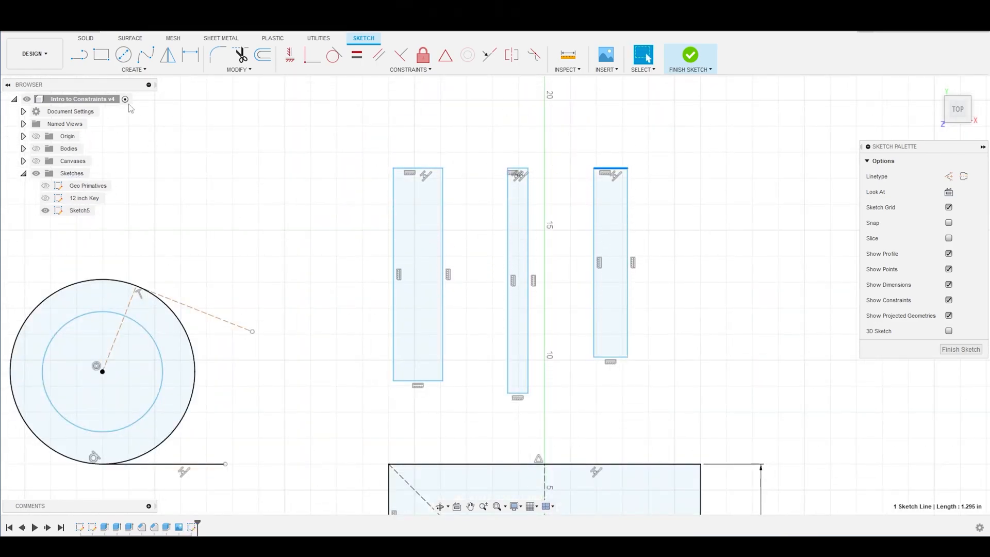
{"action": "left_click", "coordinate": [79, 54]}
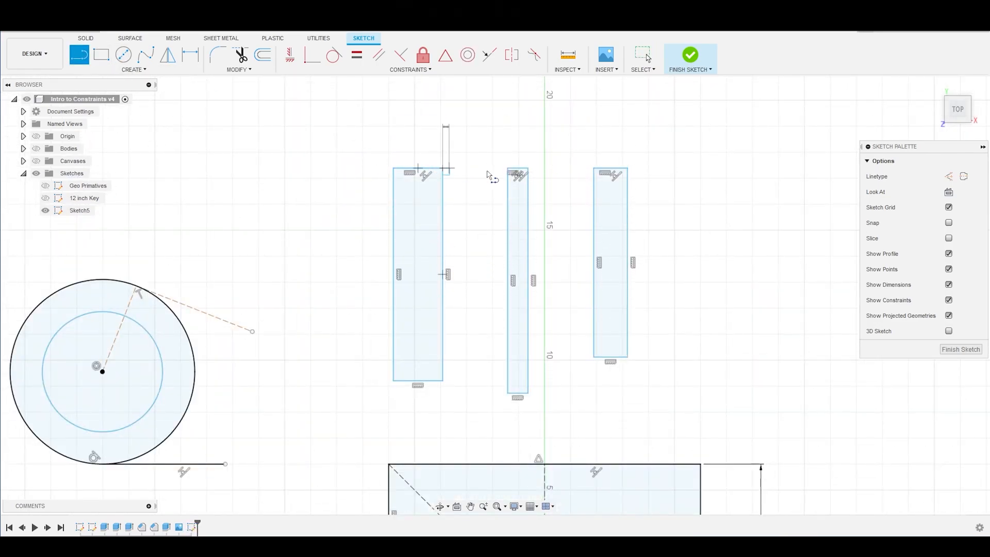
{"action": "key", "text": "Escape"}
{"action": "scroll", "coordinate": [402, 89], "scroll_direction": "down", "scroll_amount": 3}
{"action": "scroll", "coordinate": [606, 326], "scroll_direction": "down", "scroll_amount": 2}
{"action": "scroll", "coordinate": [673, 283], "scroll_direction": "up", "scroll_amount": 2}
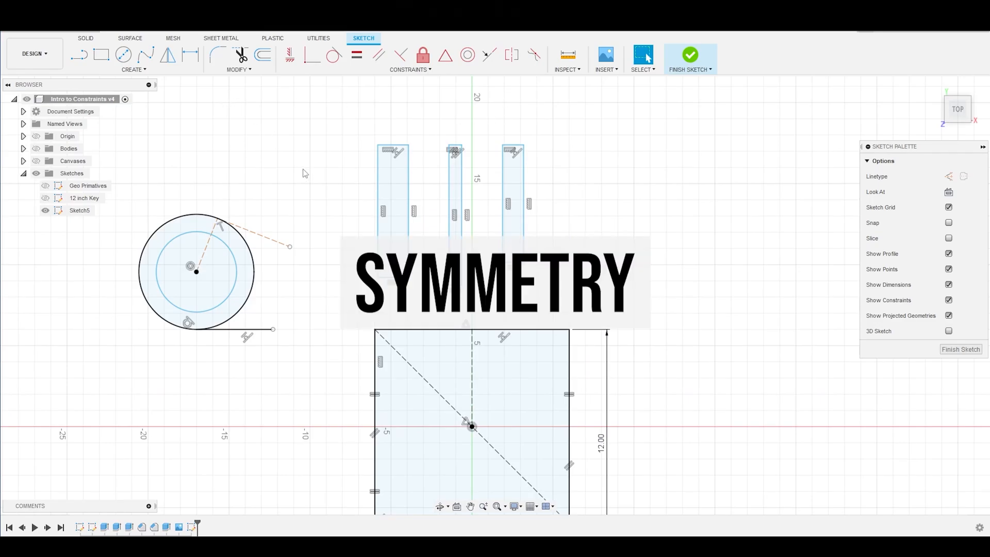
{"action": "scroll", "coordinate": [561, 473], "scroll_direction": "up", "scroll_amount": 2}
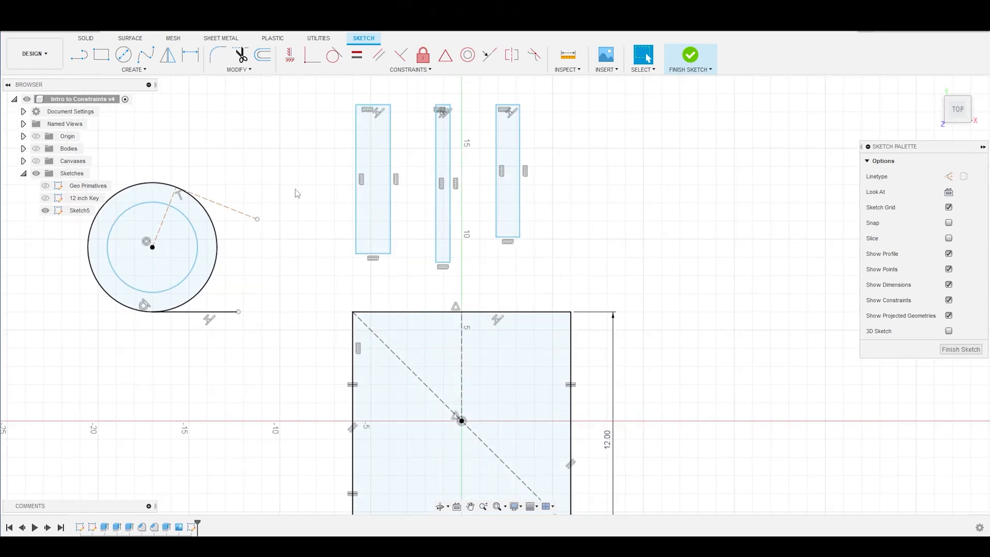
- Mirror the inner circle and the horizontal tangent line across the vertical construction line inside the square
{"action": "left_click", "coordinate": [168, 58]}
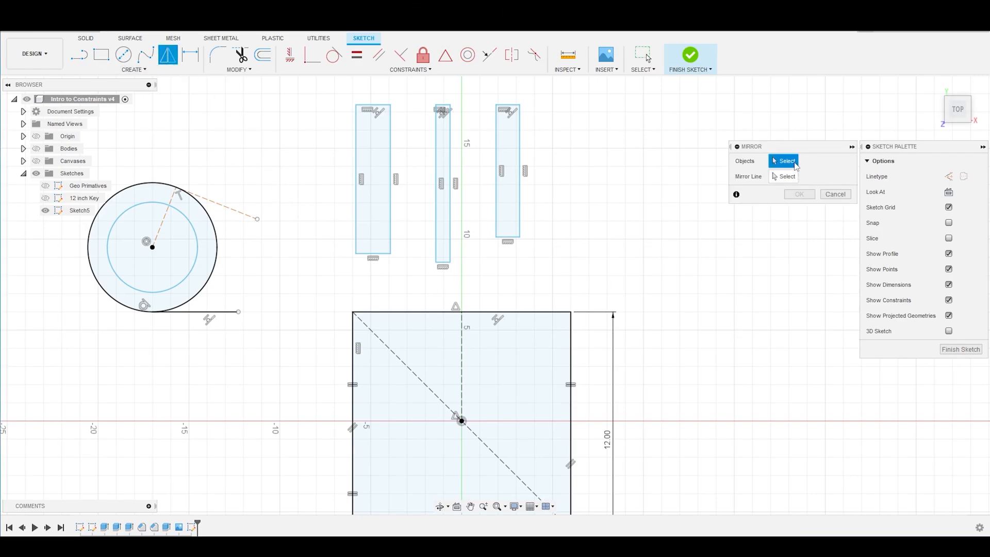
{"action": "left_click", "coordinate": [199, 259]}
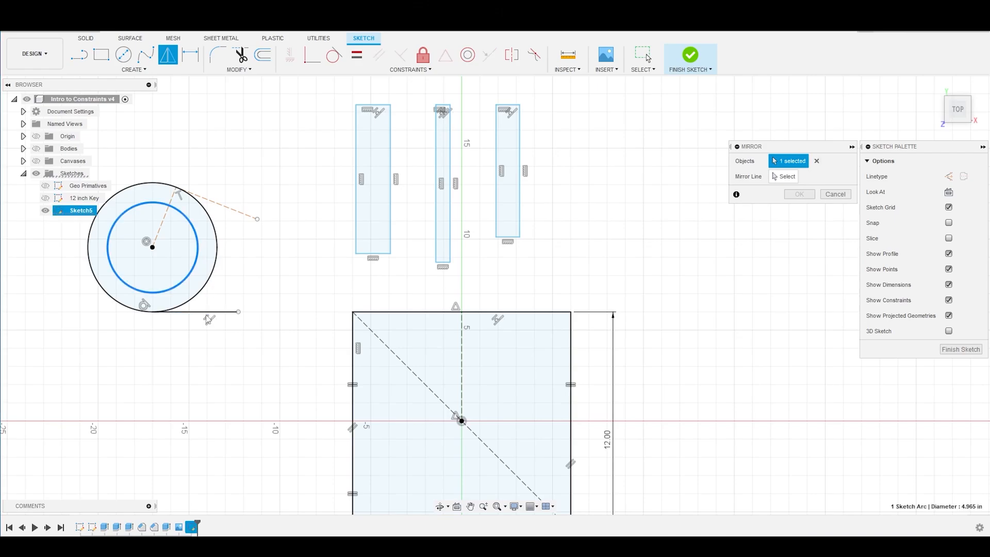
{"action": "left_click", "coordinate": [205, 311]}
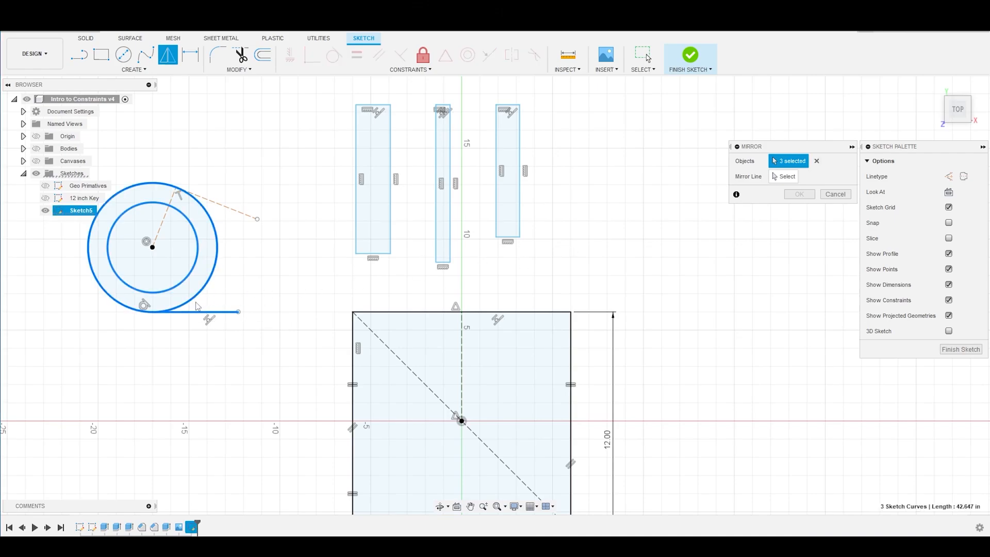
{"action": "left_click", "coordinate": [785, 177]}
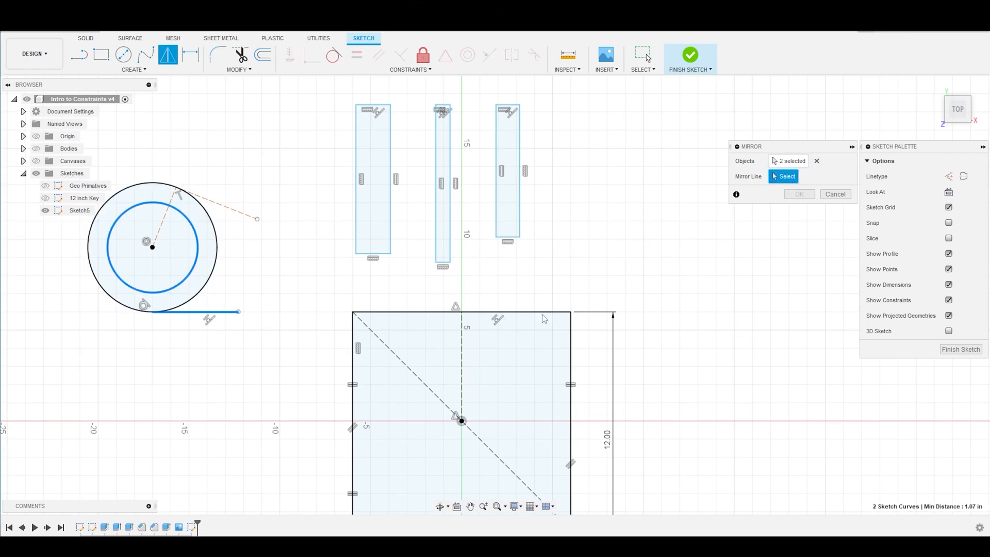
{"action": "left_click", "coordinate": [462, 351]}
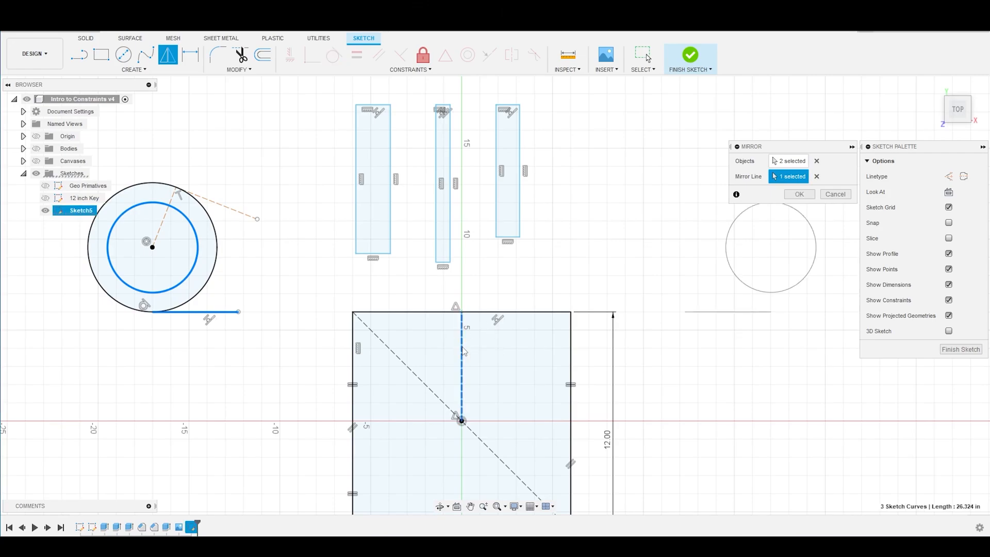
{"action": "left_click", "coordinate": [800, 195]}
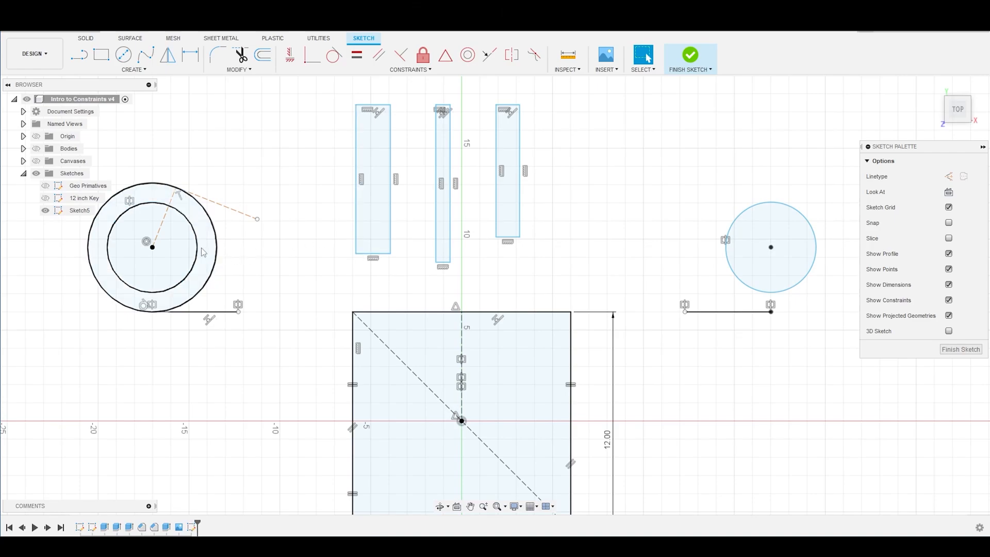
- Enlarge the original inner circle slightly and extend the free end of its horizontal tangent line to about X -11.2 in
{"action": "left_click_drag", "start_coordinate": [197, 268], "coordinate": [202, 272]}
{"action": "mouse_move", "coordinate": [239, 311]}
{"action": "left_mouse_down"}
{"action": "mouse_move", "coordinate": [268, 315]}
{"action": "mouse_move", "coordinate": [258, 315]}
{"action": "left_mouse_up"}
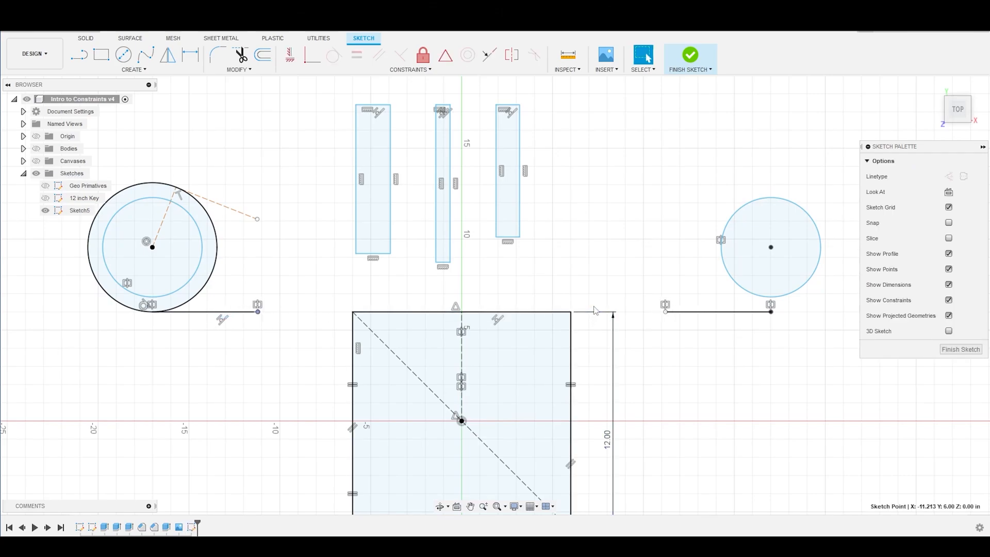
{"action": "scroll", "coordinate": [323, 278], "scroll_direction": "down", "scroll_amount": 3}
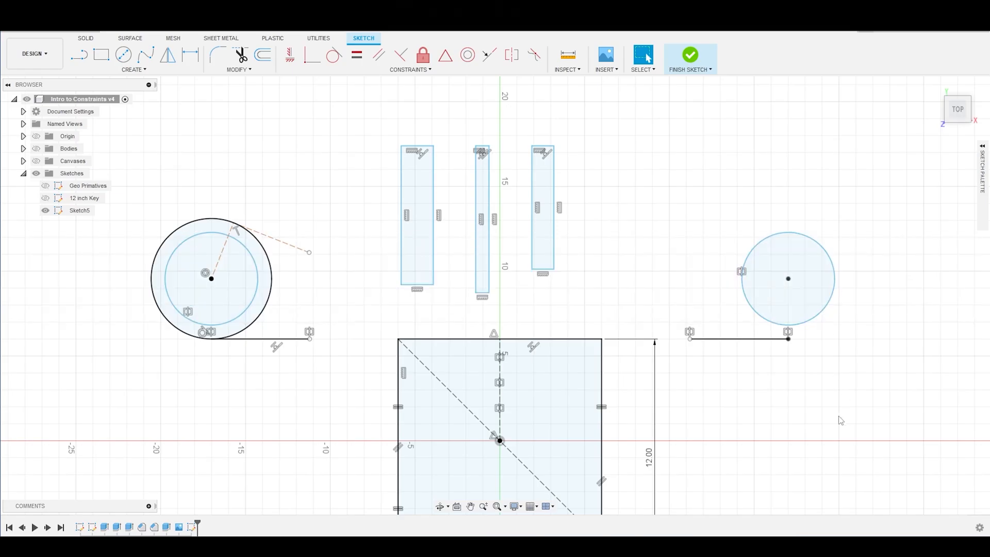
- Start a new two-point rectangle in the sketch
{"action": "scroll", "coordinate": [564, 307], "scroll_direction": "up", "scroll_amount": 3}
{"action": "scroll", "coordinate": [564, 308], "scroll_direction": "down", "scroll_amount": 5}
{"action": "scroll", "coordinate": [580, 459], "scroll_direction": "up", "scroll_amount": 3}
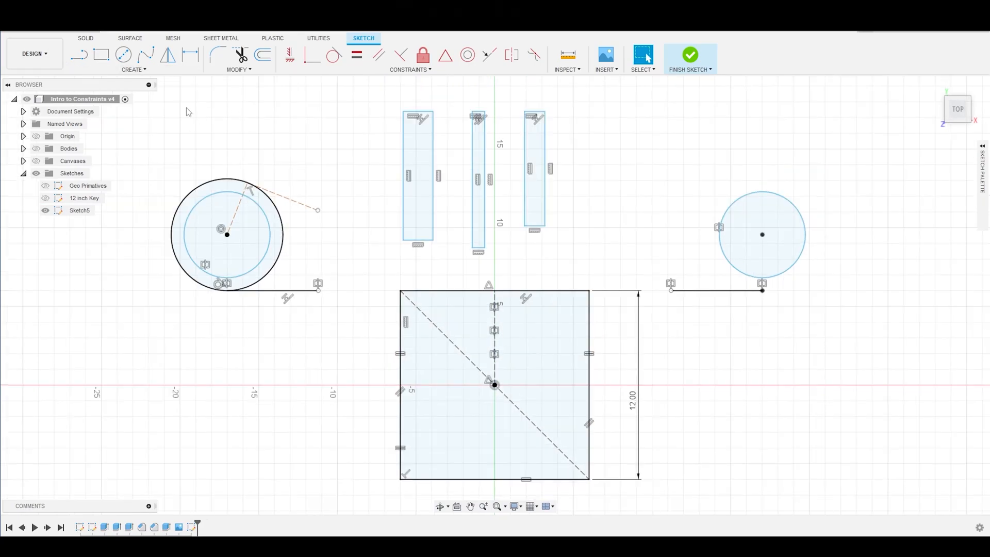
{"action": "left_click", "coordinate": [101, 55]}
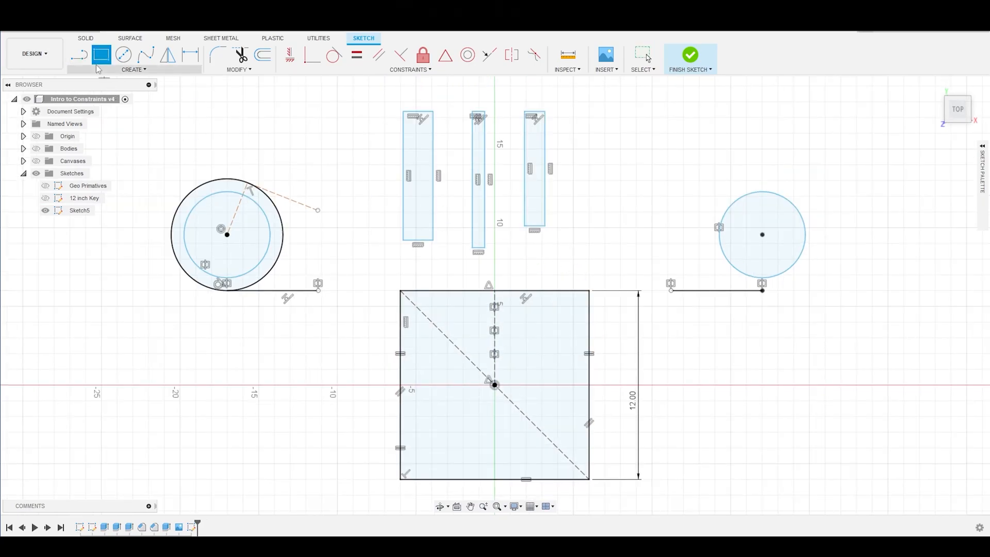